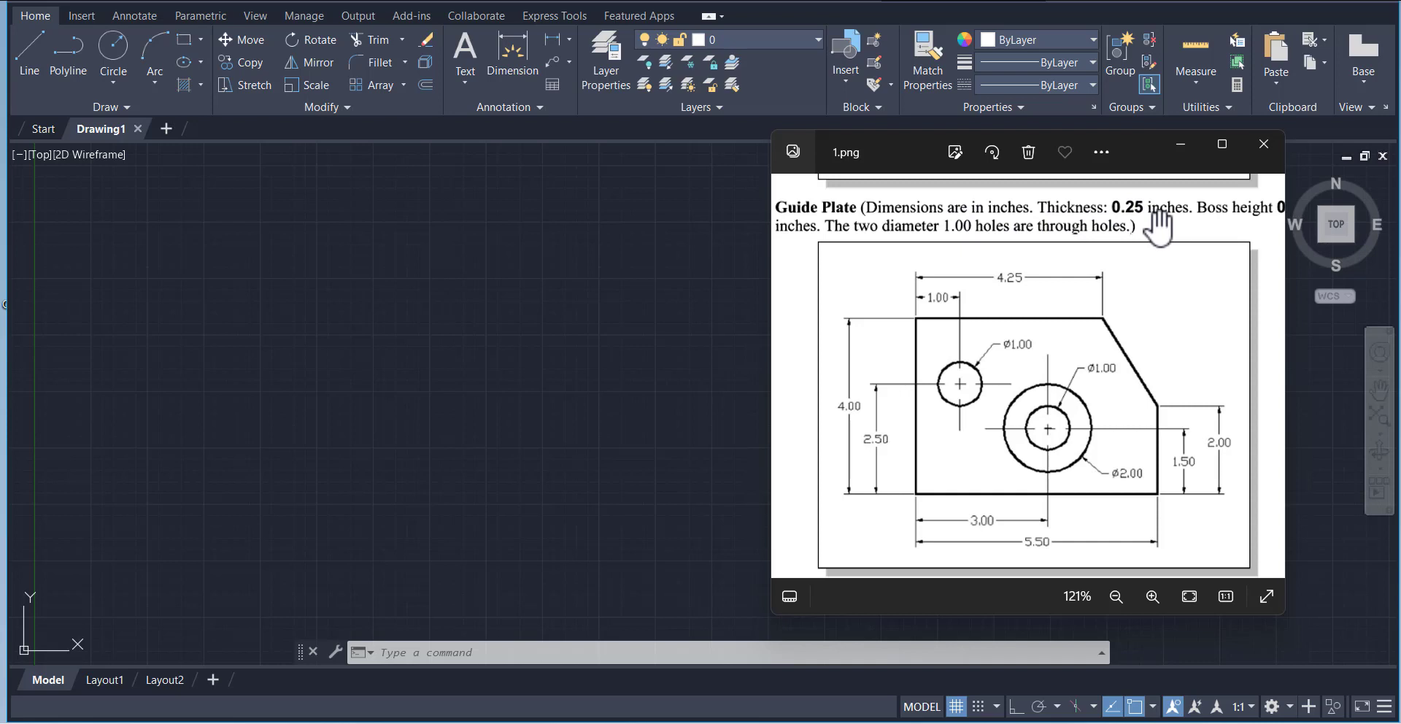
# Step: Check the Guide Plate reference image, then turn off the drawing grid and leave snap mode off
pyautogui.moveTo(1161, 223); pyautogui.dragTo(1124, 226)
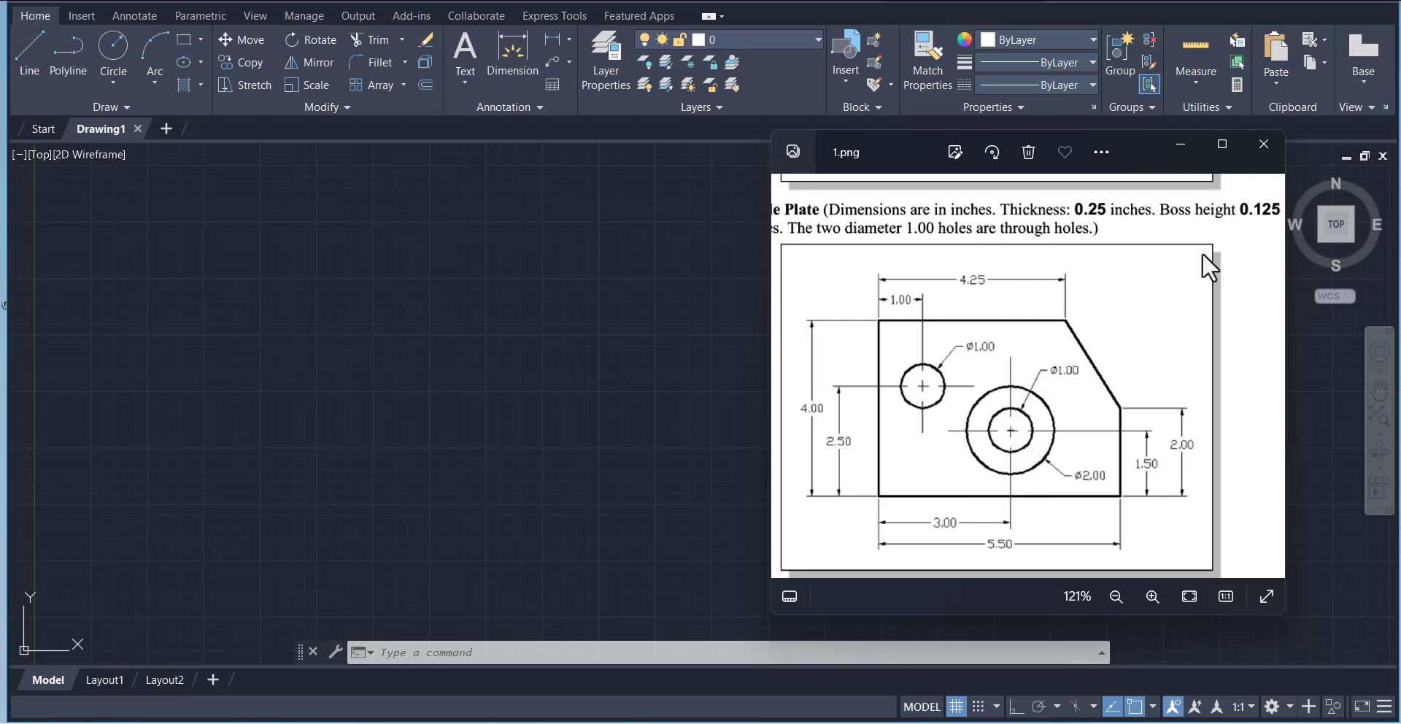
pyautogui.click(662, 338)
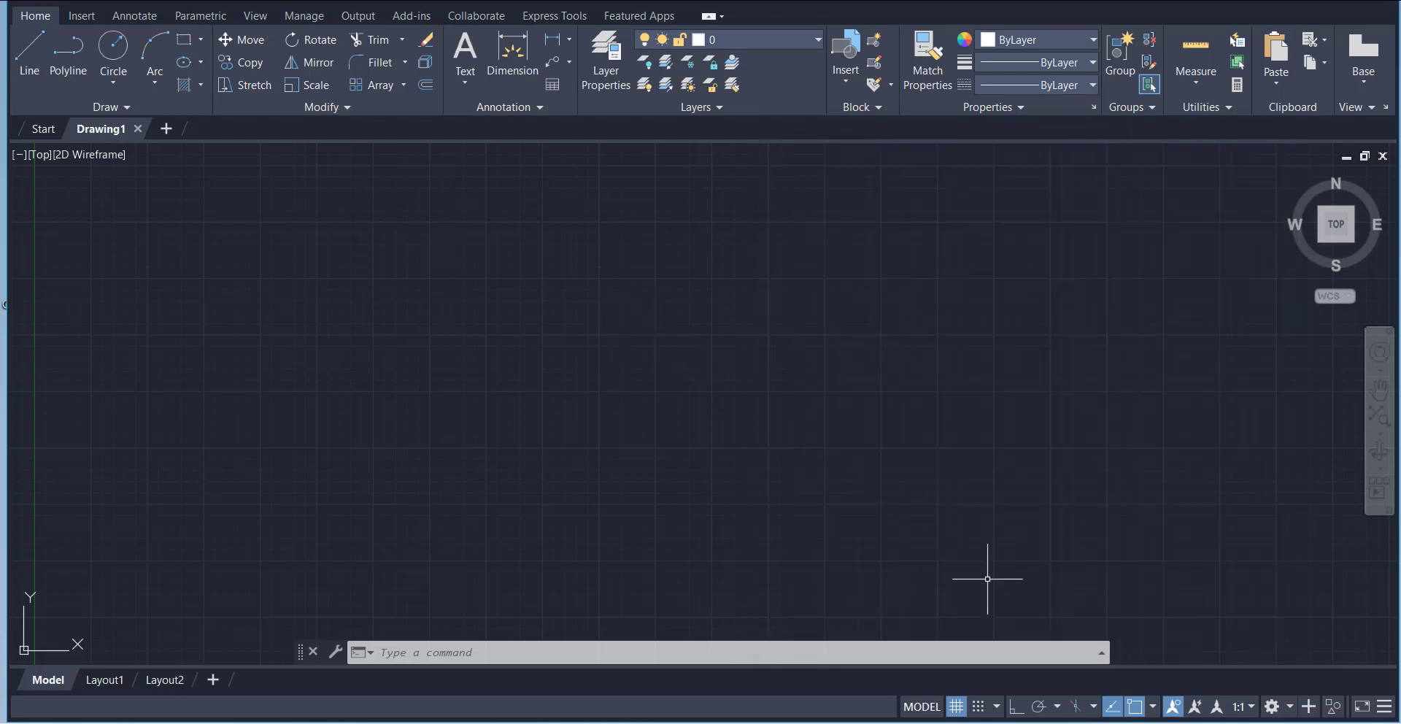
pyautogui.click(958, 706)
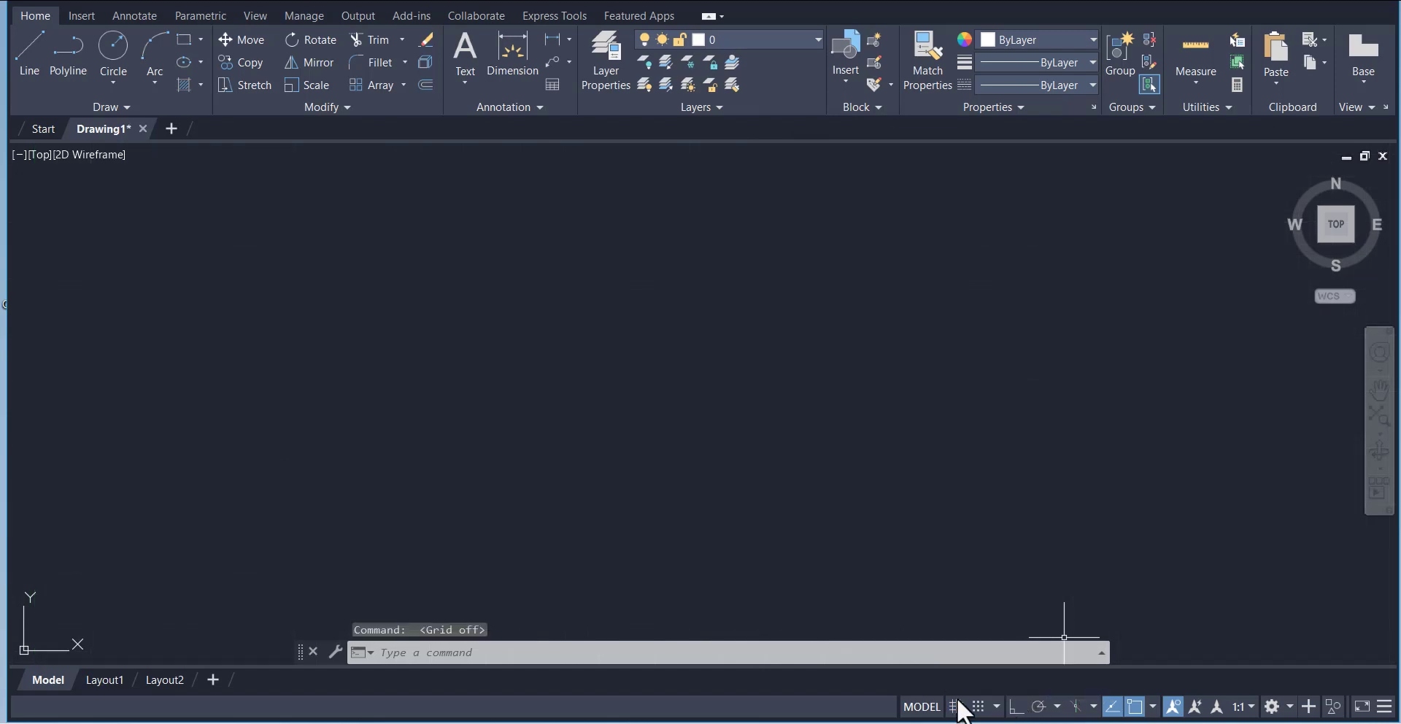
pyautogui.click(962, 706)
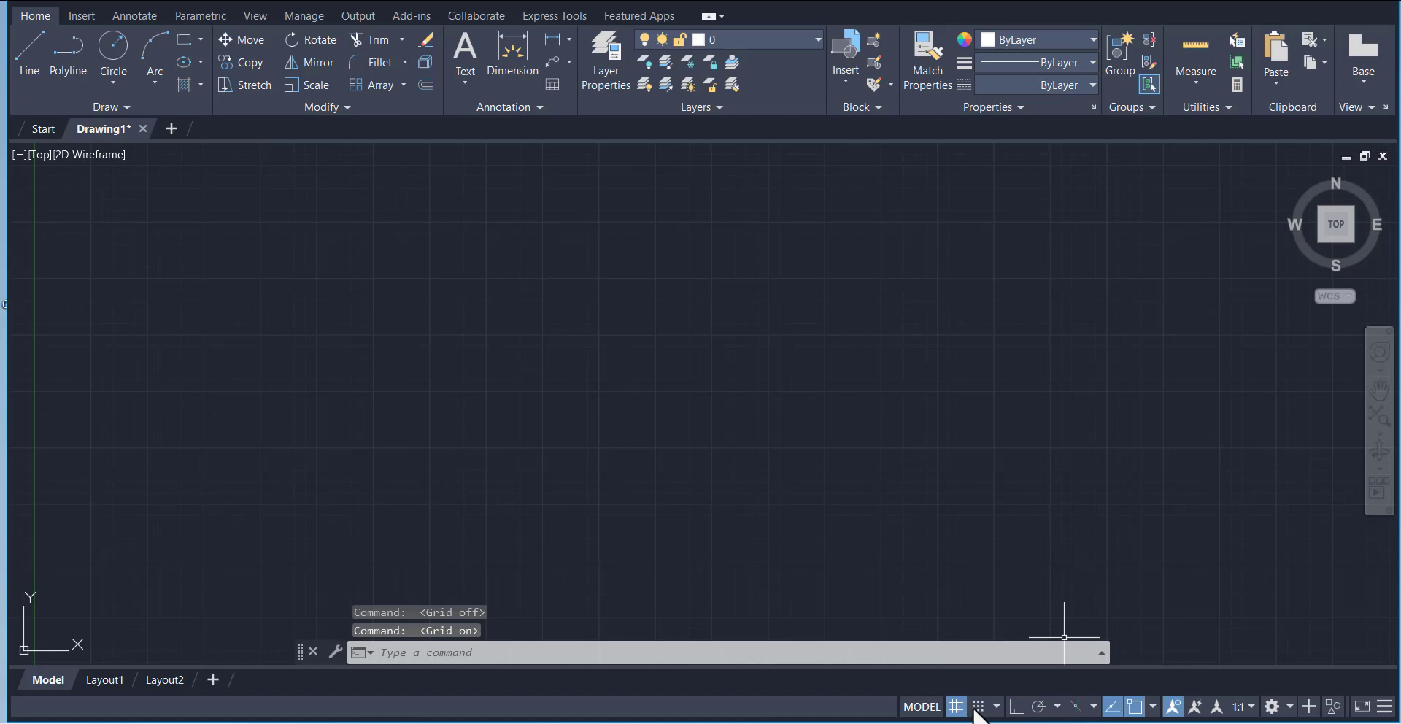
pyautogui.click(978, 707)
pyautogui.click(956, 707)
pyautogui.click(978, 707)
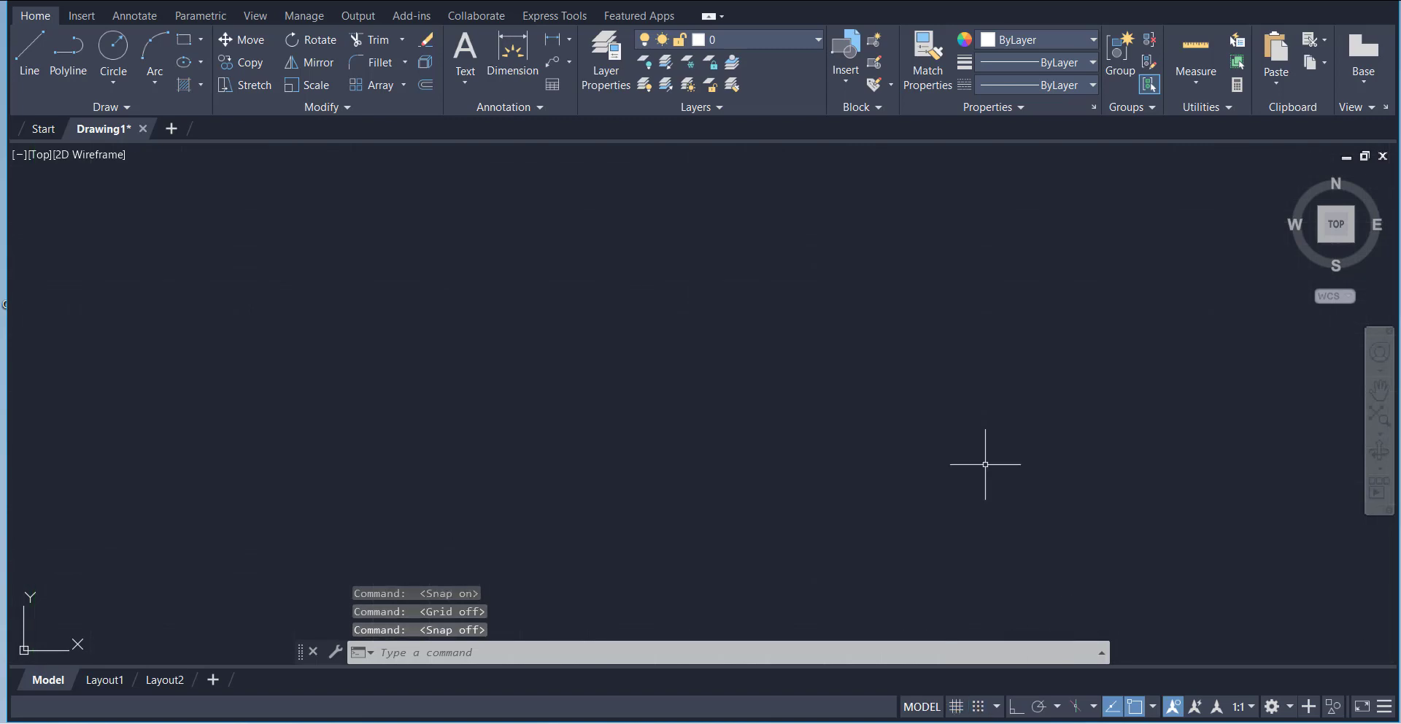
# Step: With Ortho mode on, draw the plate's bottom edge as a 5.5 horizontal line running to the right
pyautogui.click(32, 63)
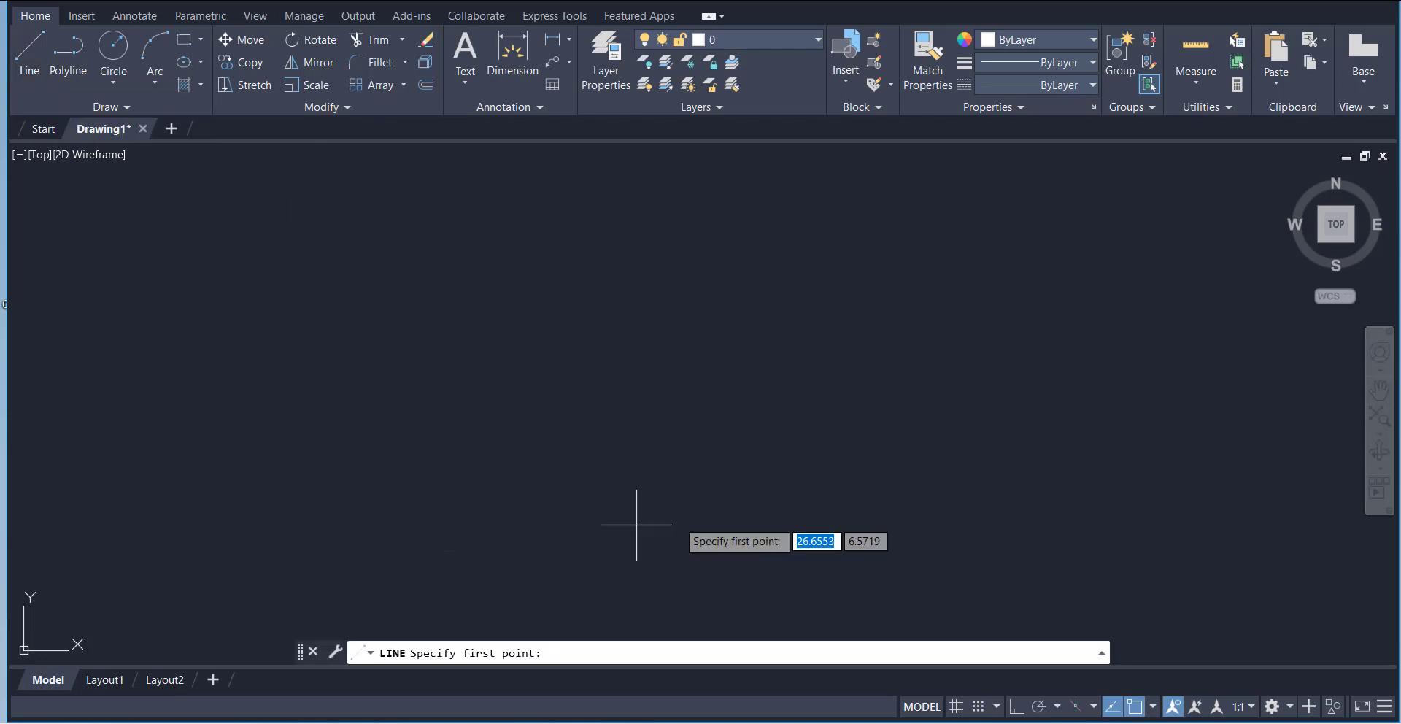
pyautogui.click(1015, 707)
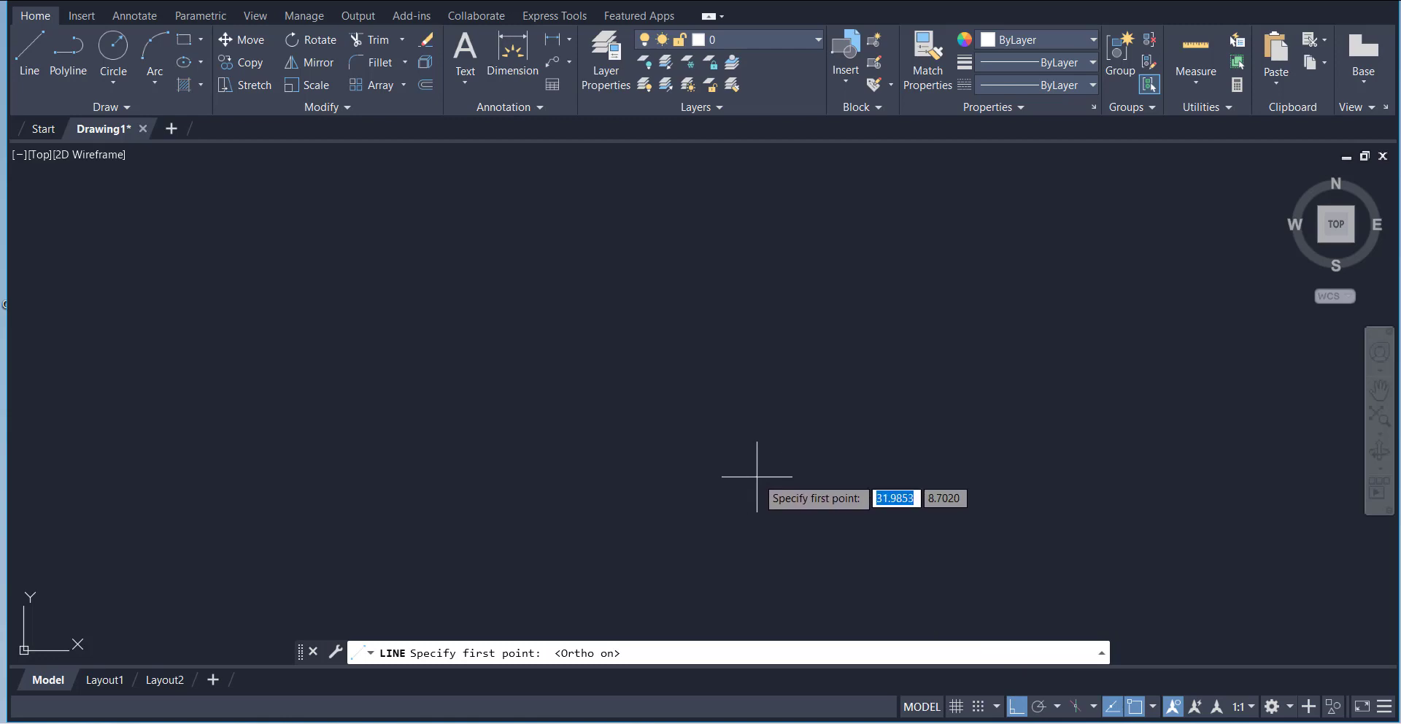
pyautogui.click(1057, 706)
pyautogui.click(963, 493)
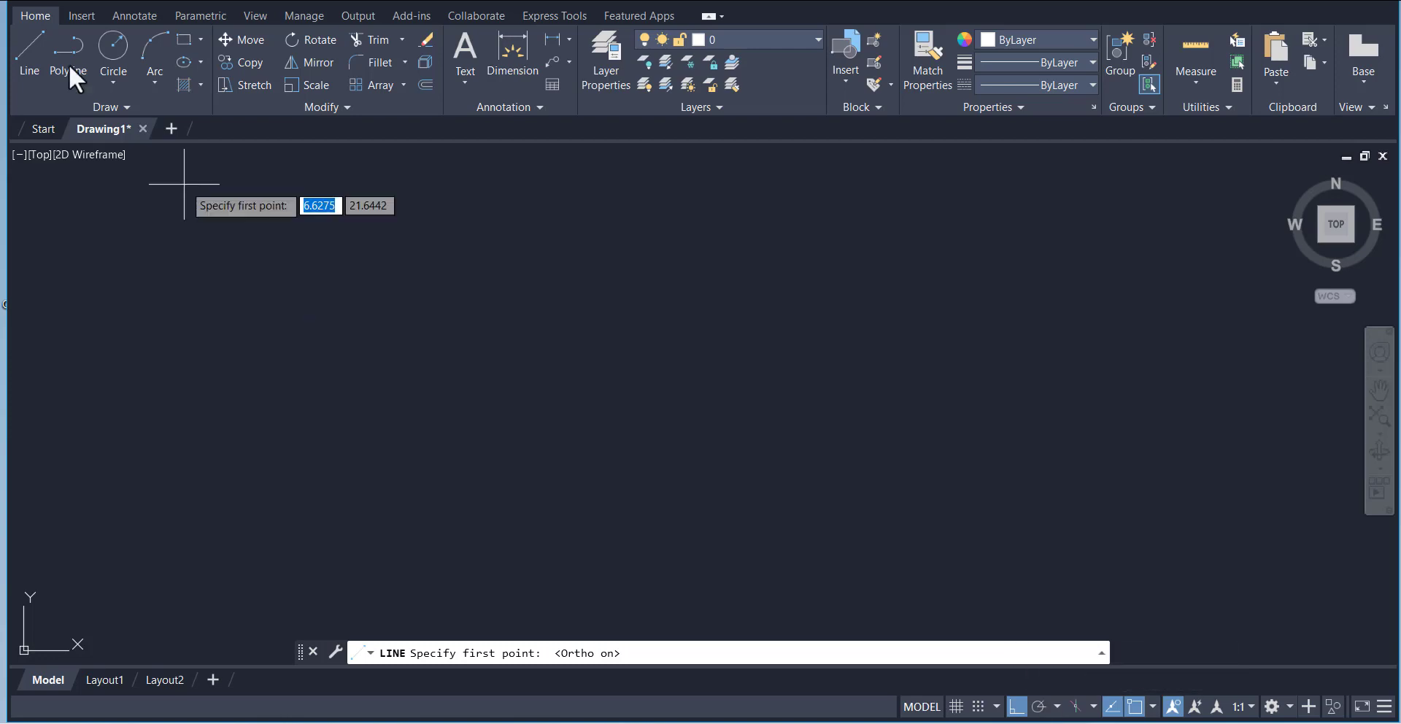
pyautogui.click(343, 516)
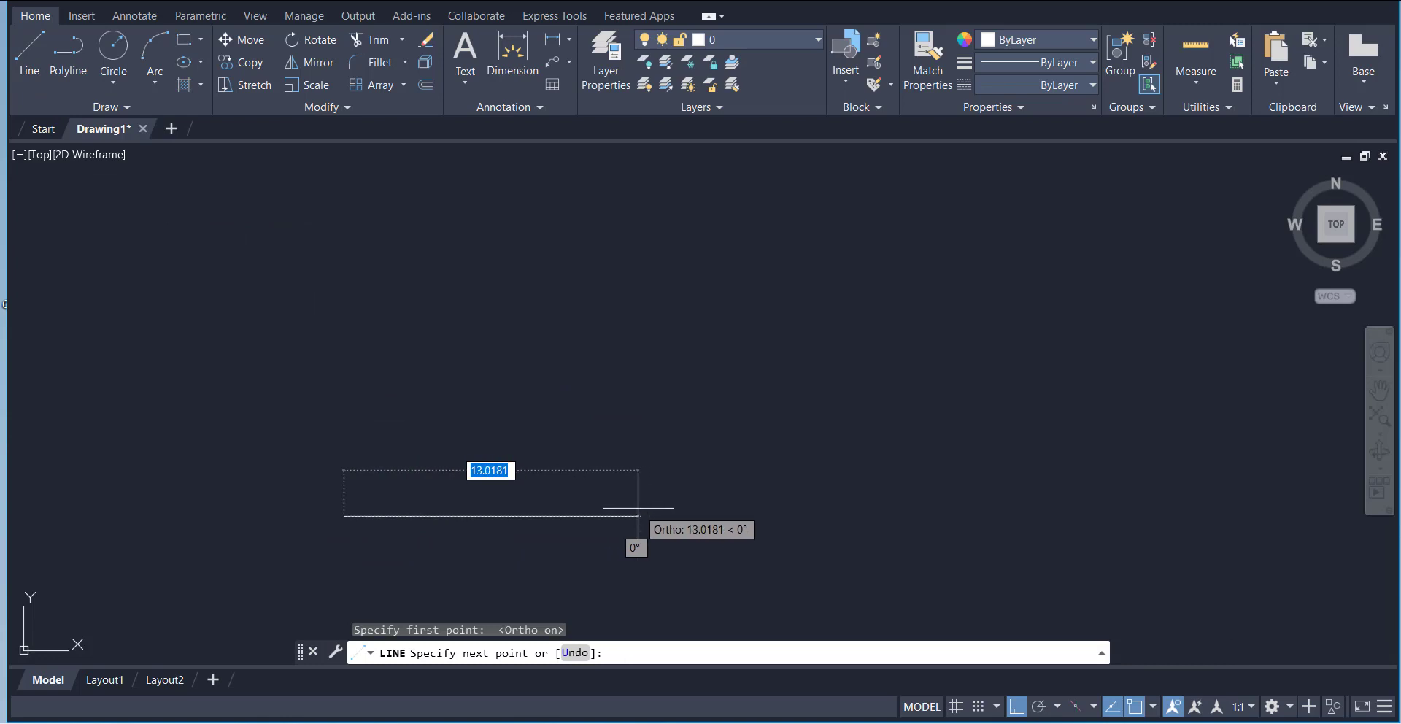
pyautogui.write('5.5')
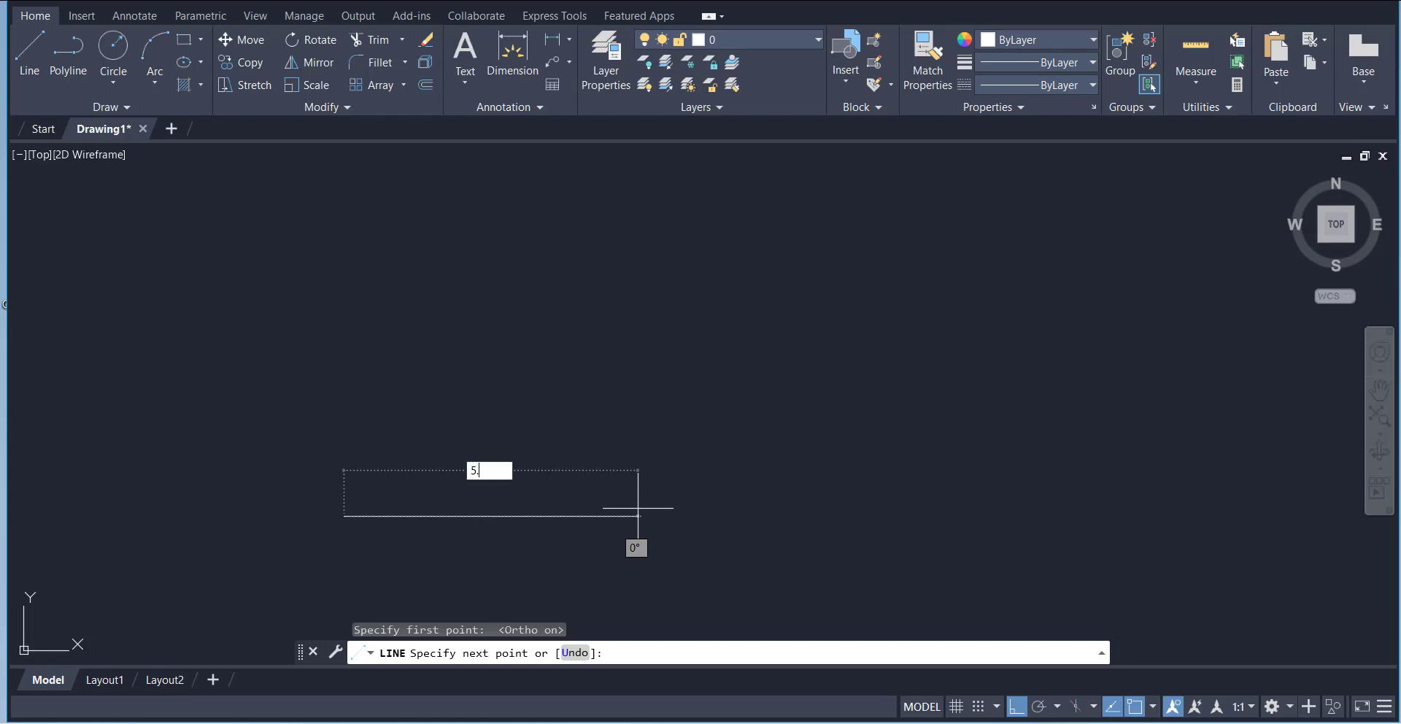
pyautogui.press('Return')
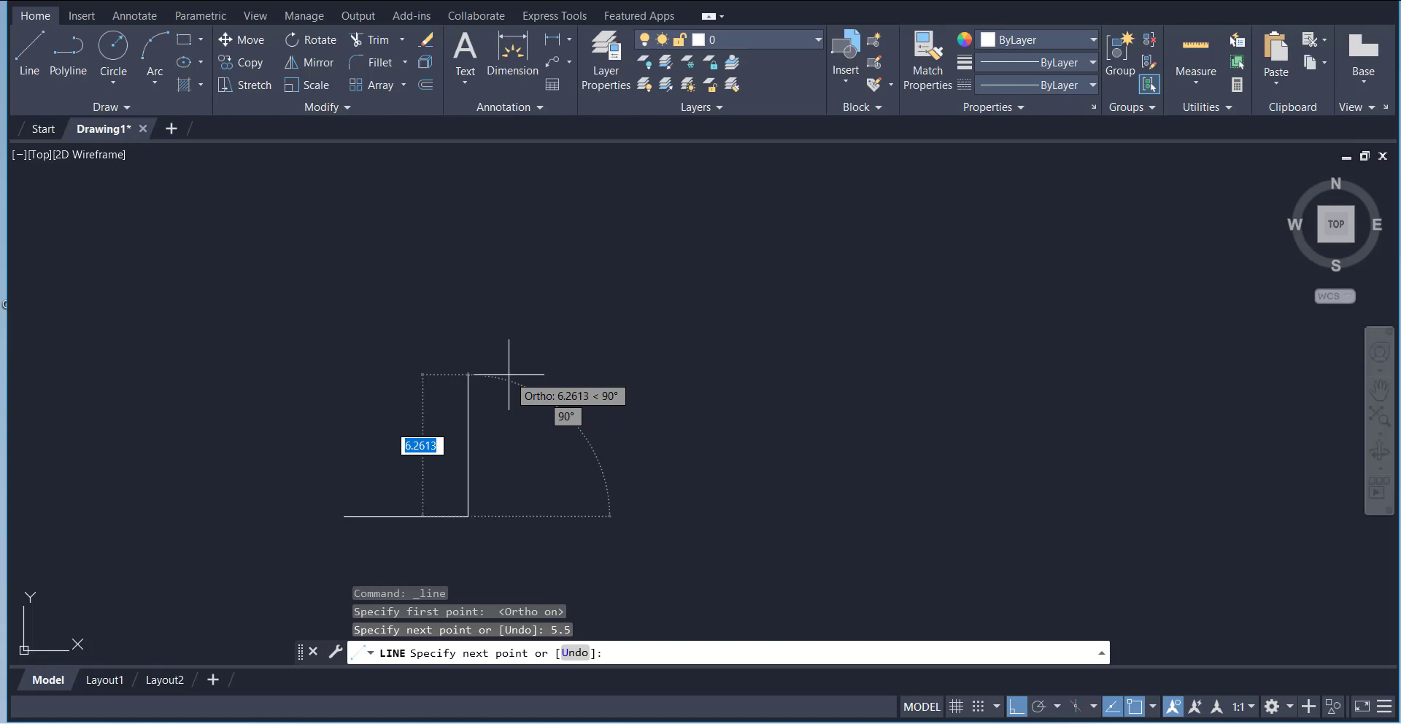
# Step: Continue with a 2.5 vertical line upward for the plate's right edge and end the line
pyautogui.write('2.5')
pyautogui.press('Return')
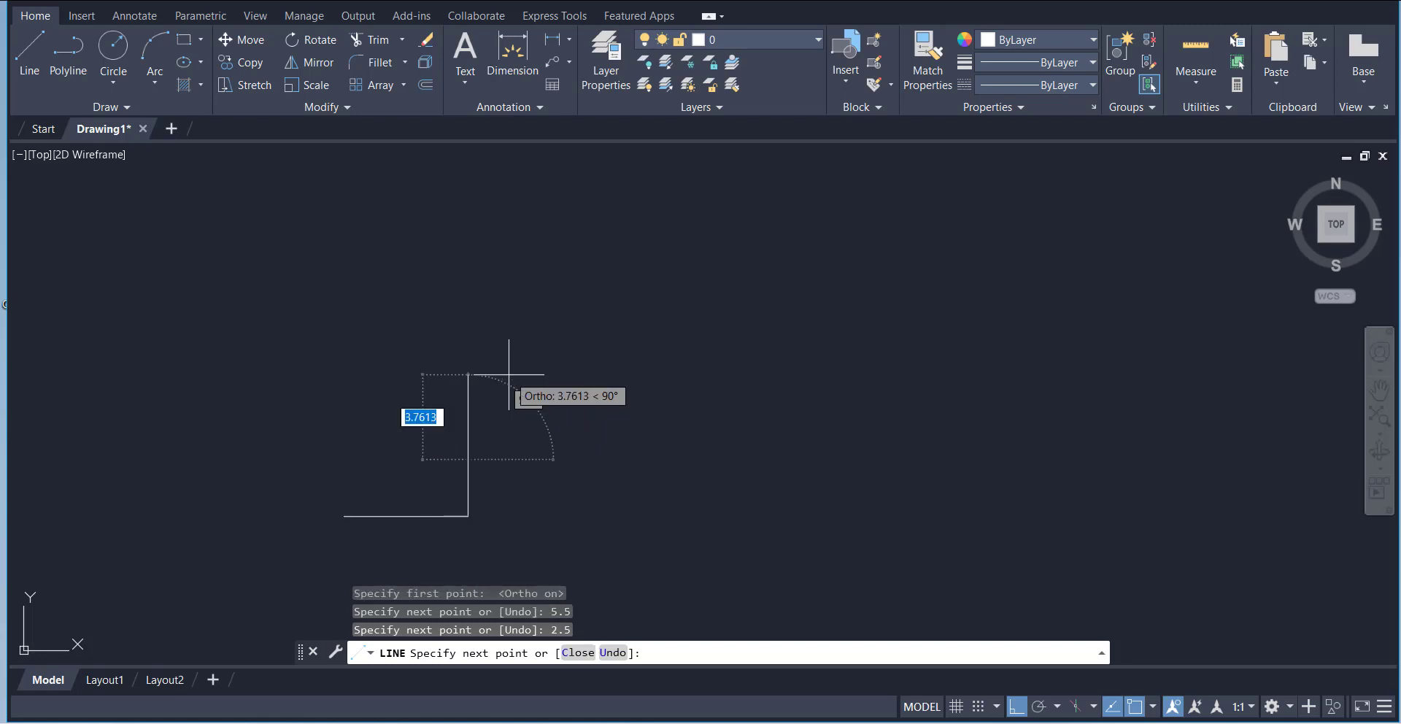
pyautogui.rightClick(597, 398)
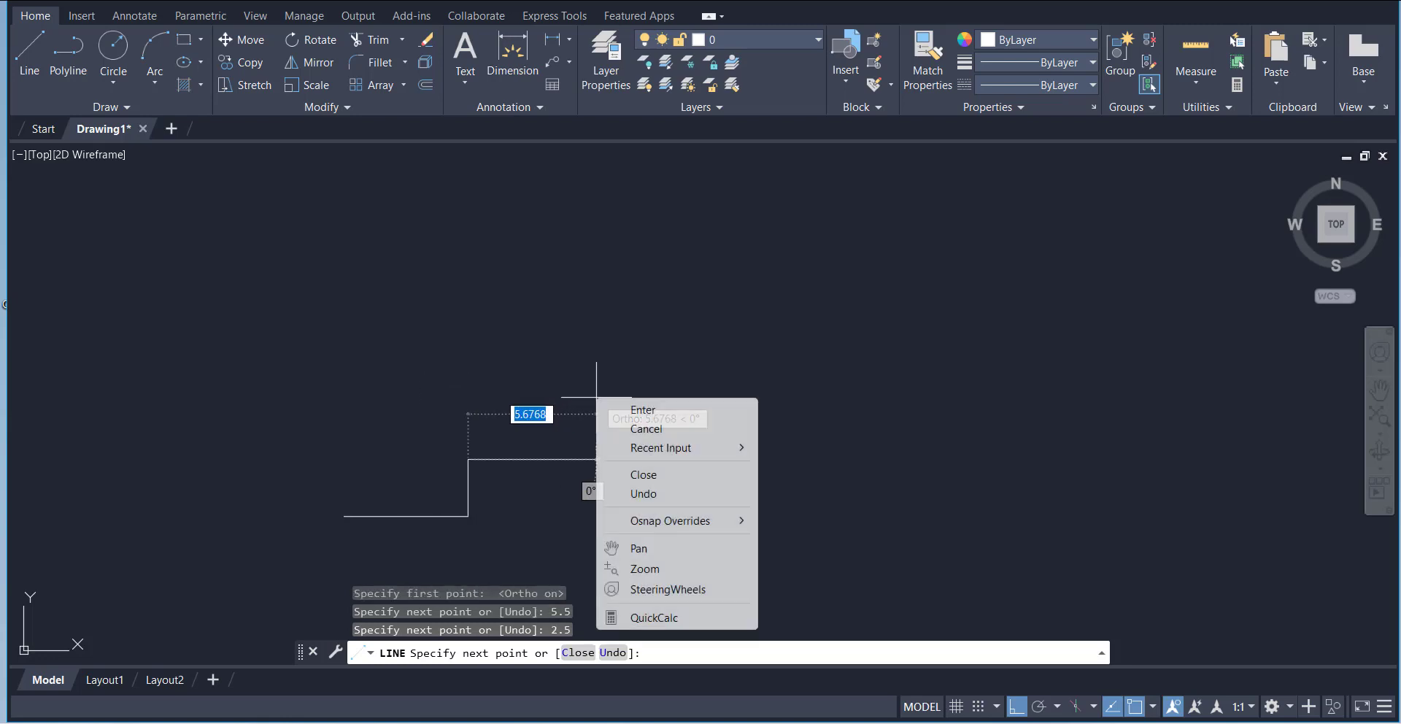
pyautogui.click(619, 411)
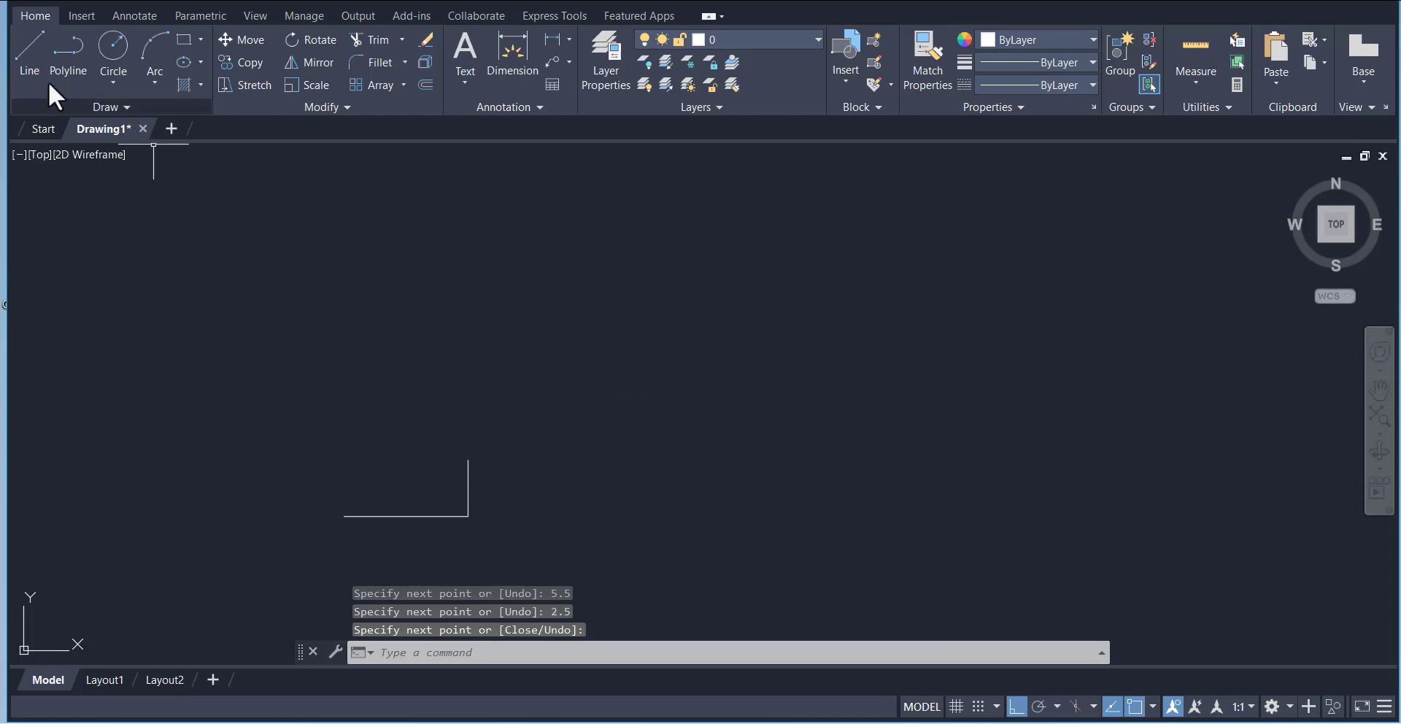
# Step: Draw the plate's left edge as a 4 vertical line upward from the bottom edge's left endpoint
pyautogui.click(31, 59)
pyautogui.scroll(4, 372, 479)
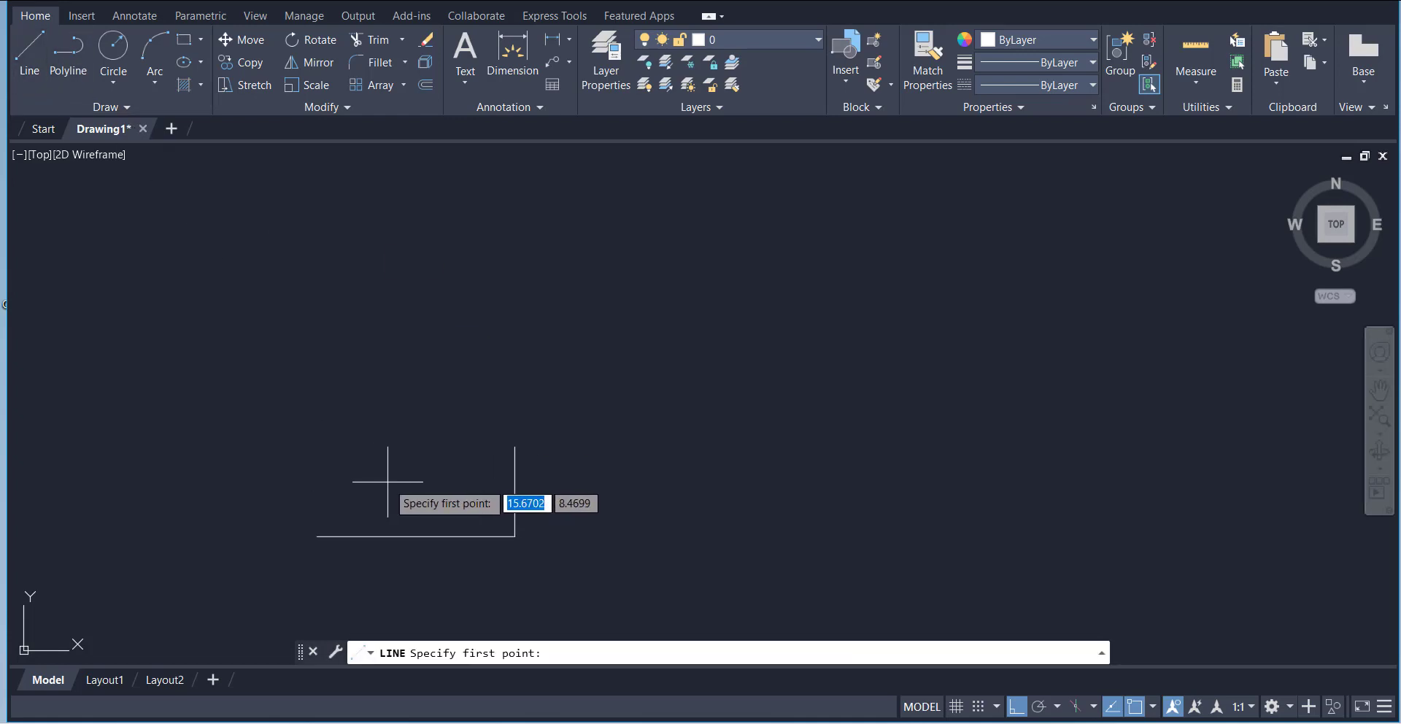
pyautogui.scroll(-2, 390, 475)
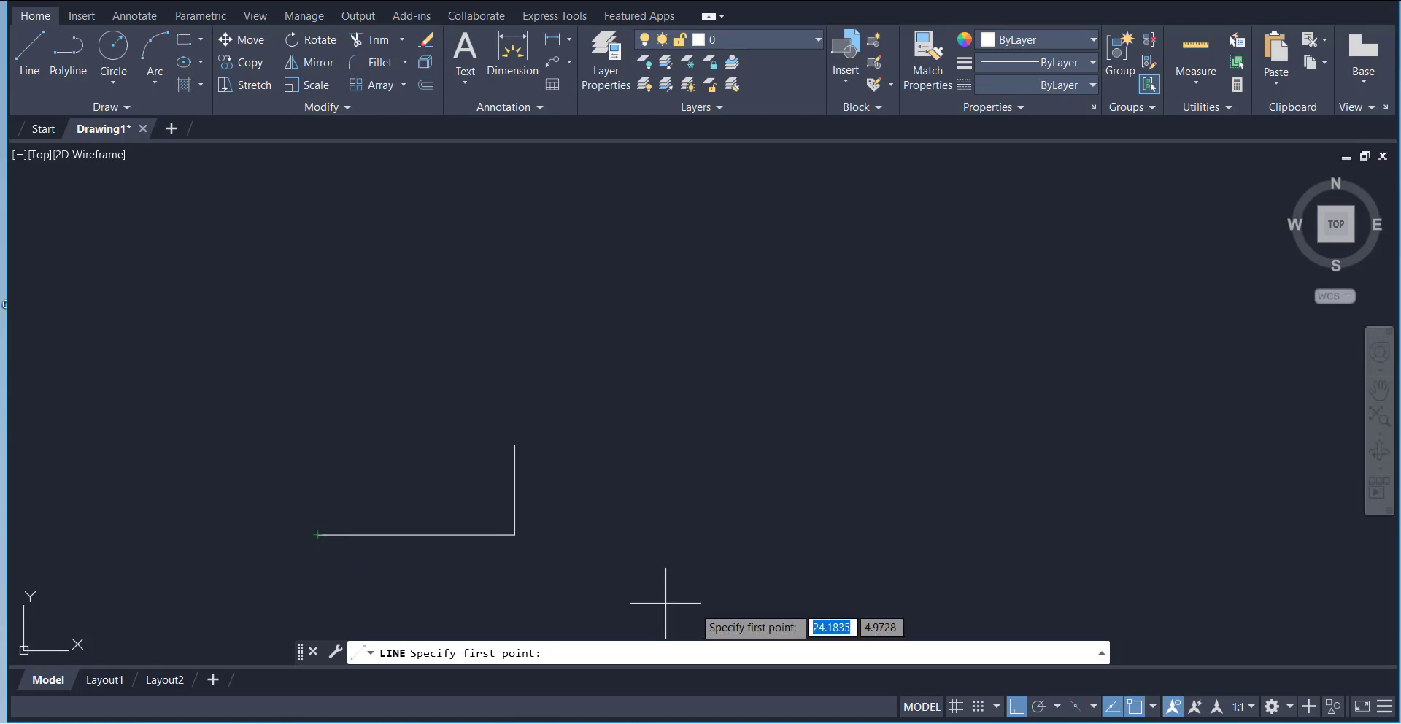
pyautogui.click(1153, 706)
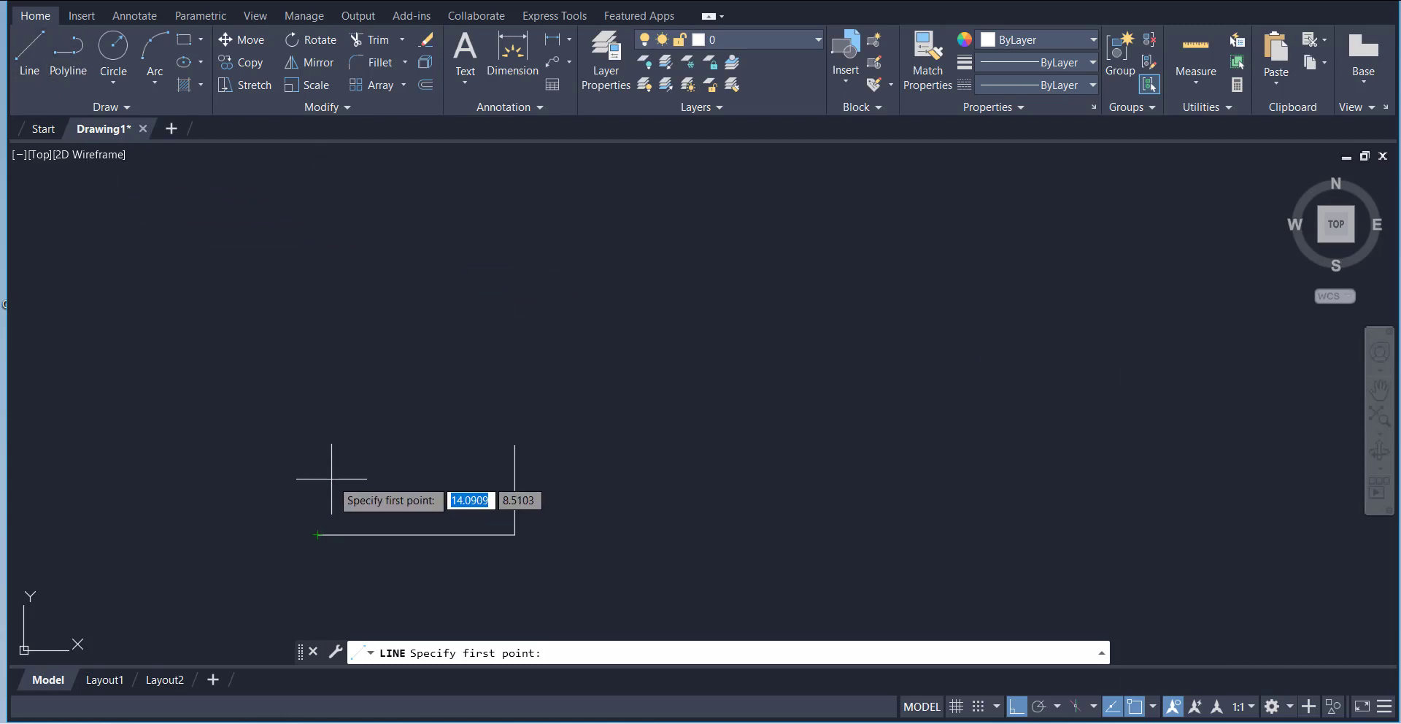
pyautogui.click(319, 534)
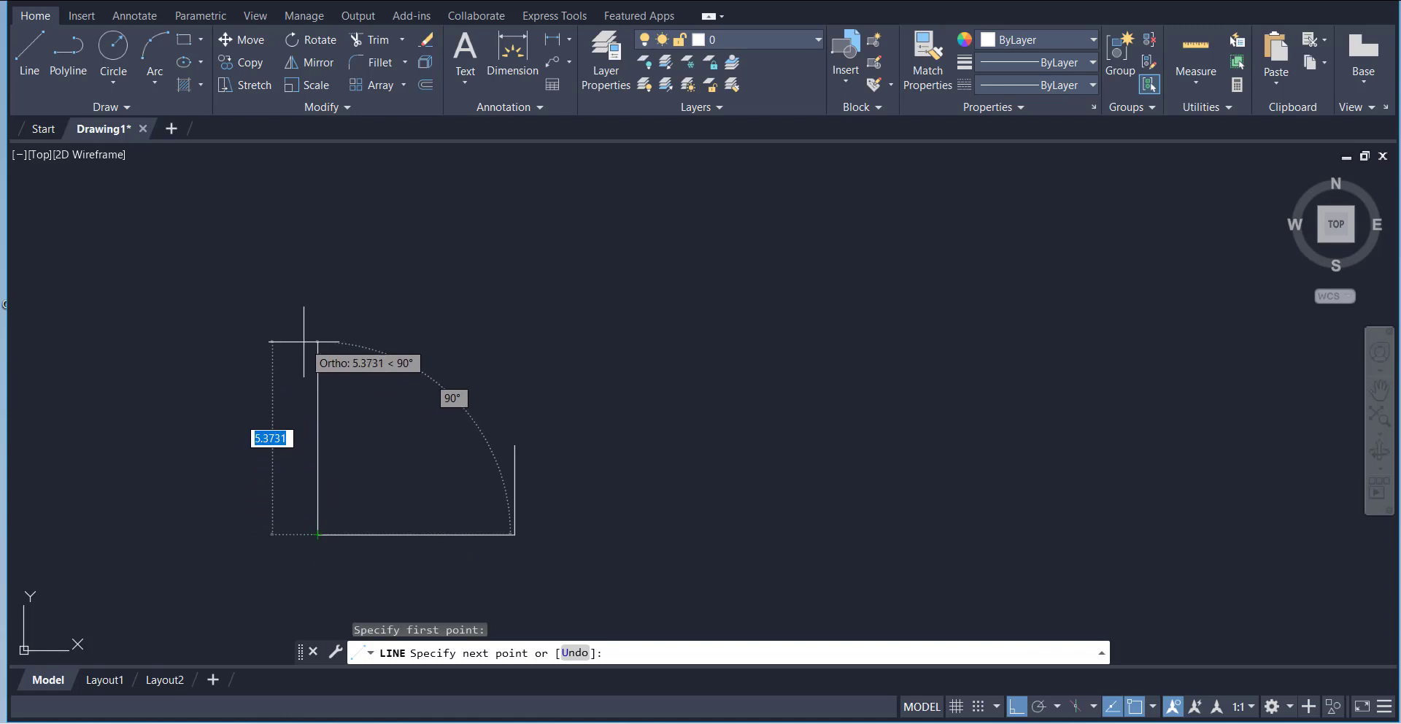
pyautogui.write('4')
pyautogui.press('Return')
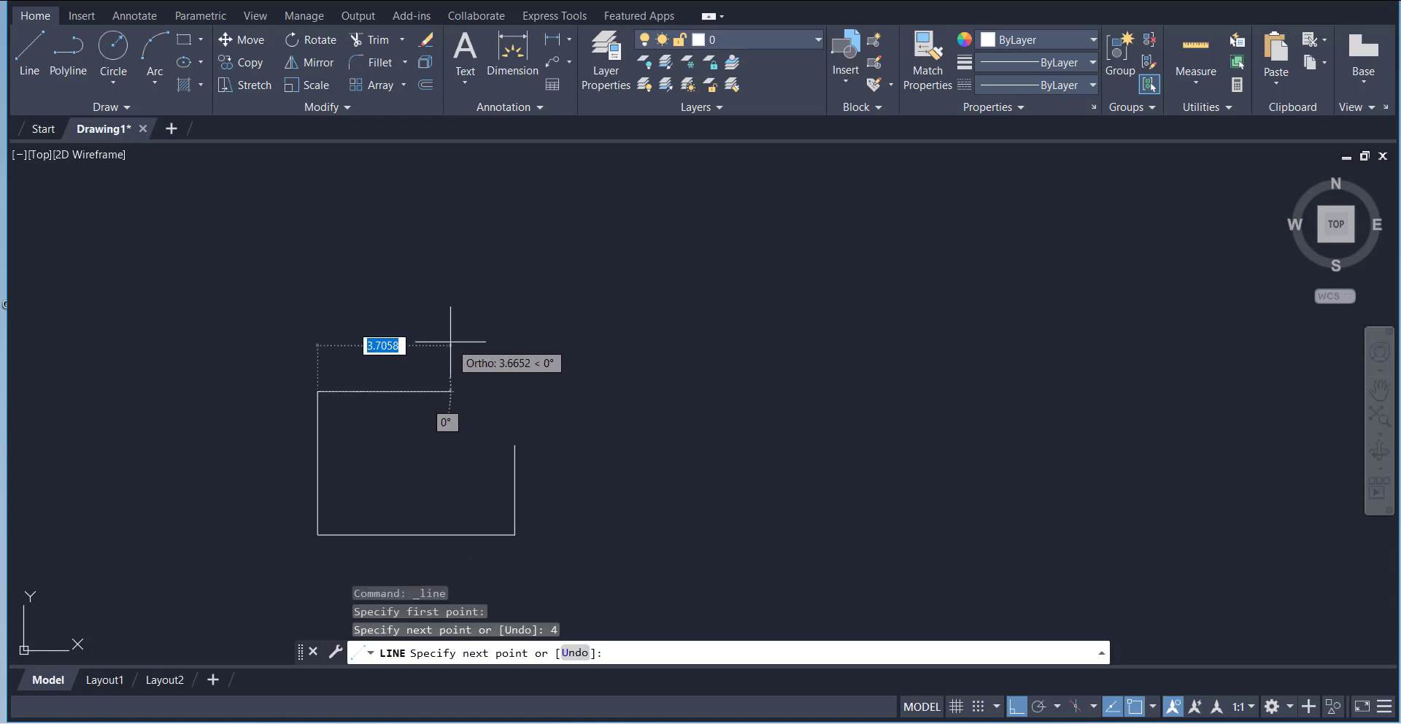
# Step: Continue with a 4.25 top edge to the right and close the outline with a sloped line to the right edge's upper end
pyautogui.write('4')
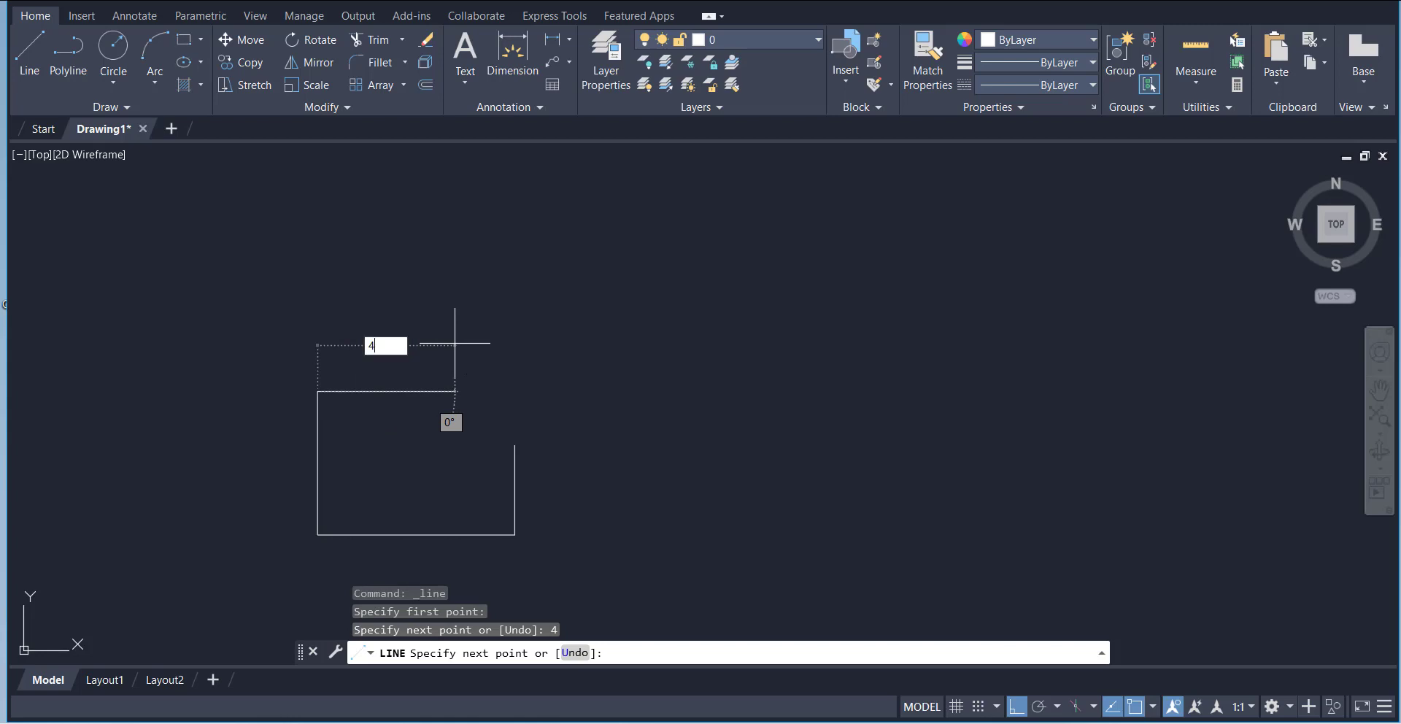
pyautogui.write('.25')
pyautogui.press('Return')
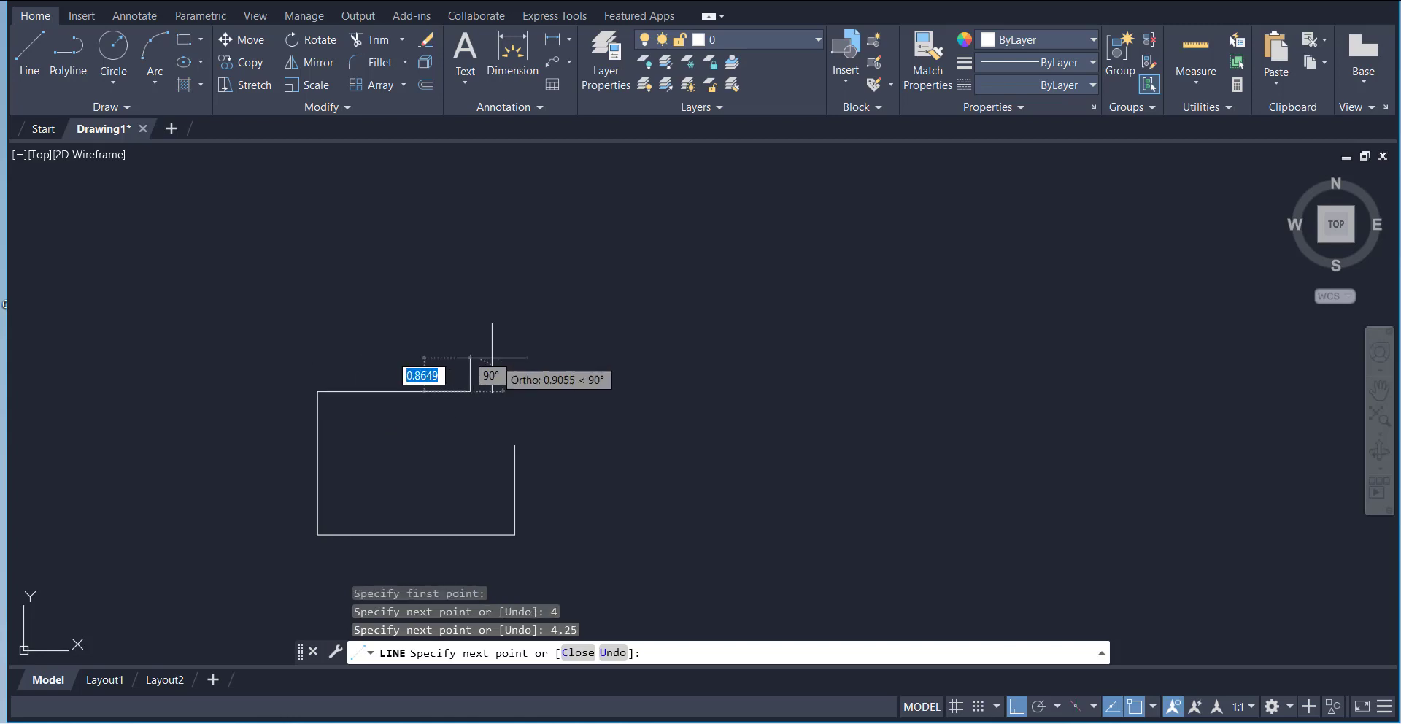
pyautogui.click(514, 444)
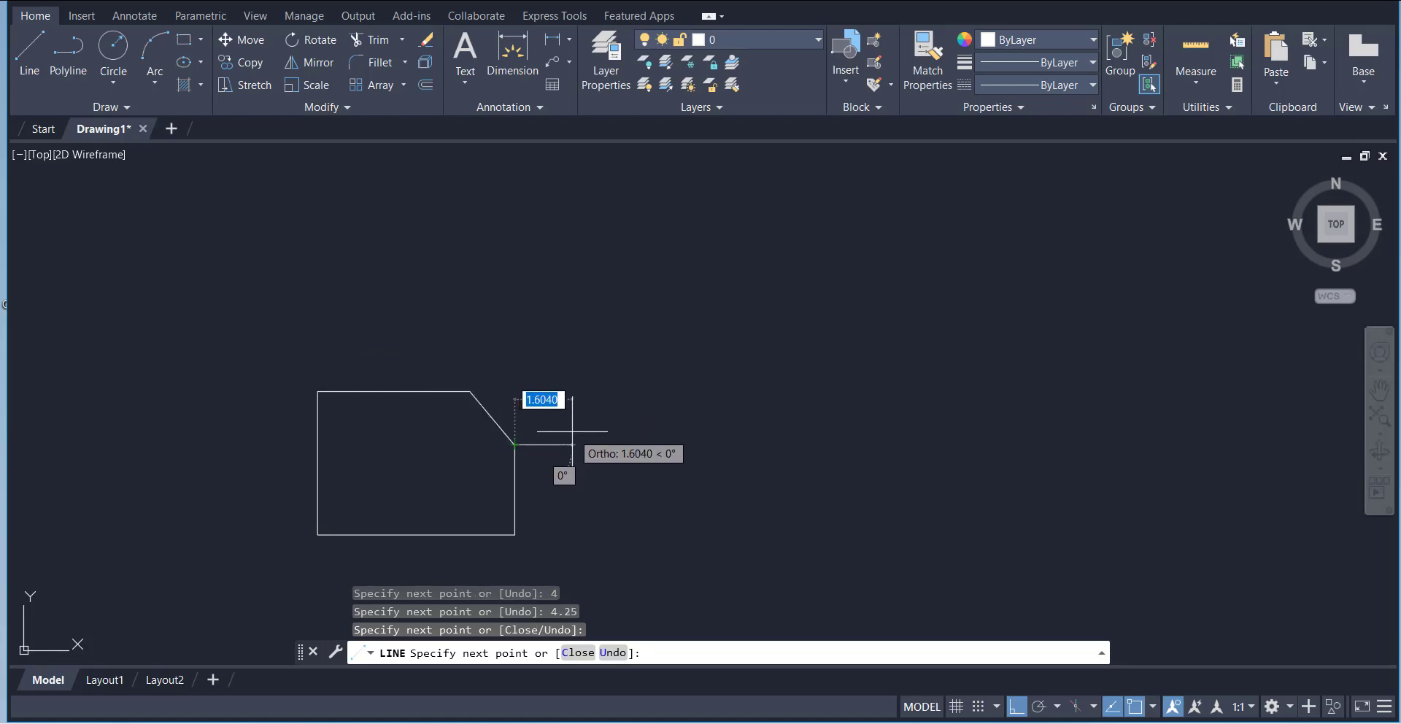
pyautogui.rightClick(598, 397)
pyautogui.click(600, 401)
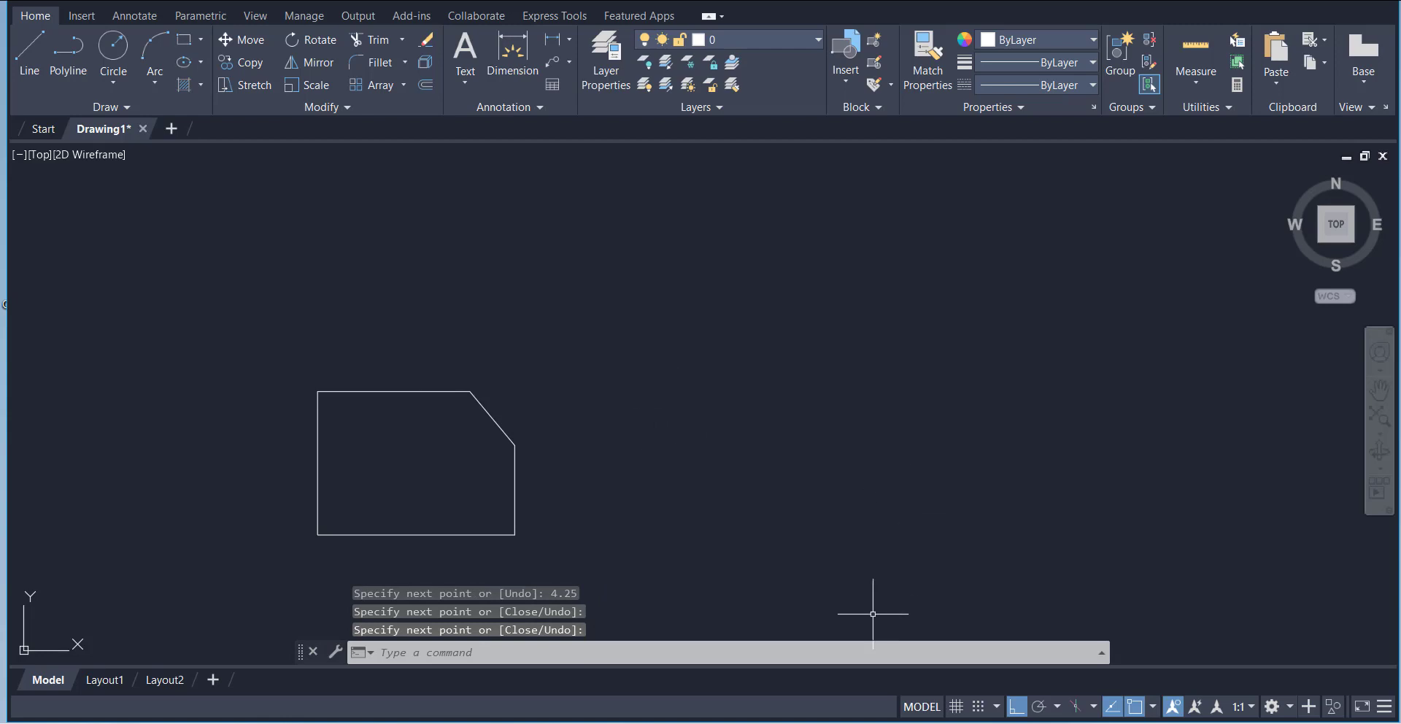
# Step: Consult the reference image and make Contours the current layer
pyautogui.click(894, 722)
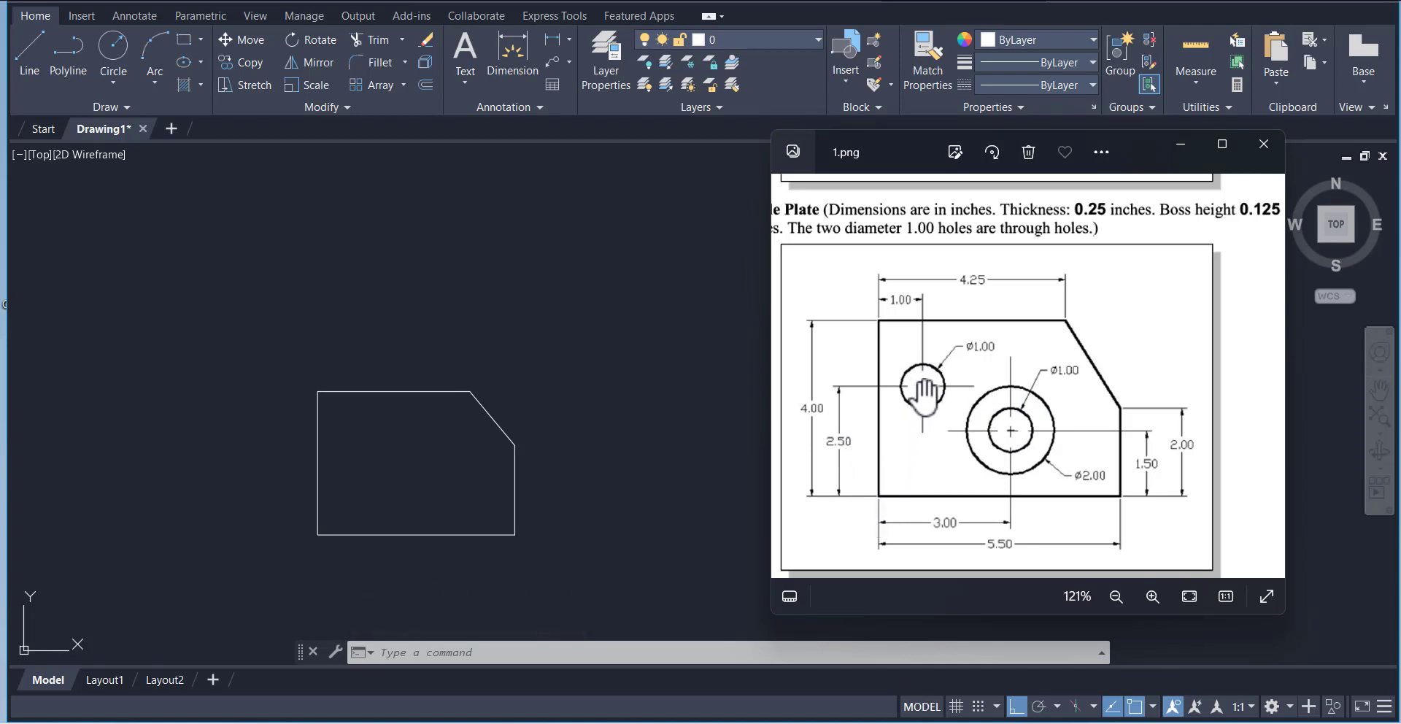
pyautogui.click(677, 335)
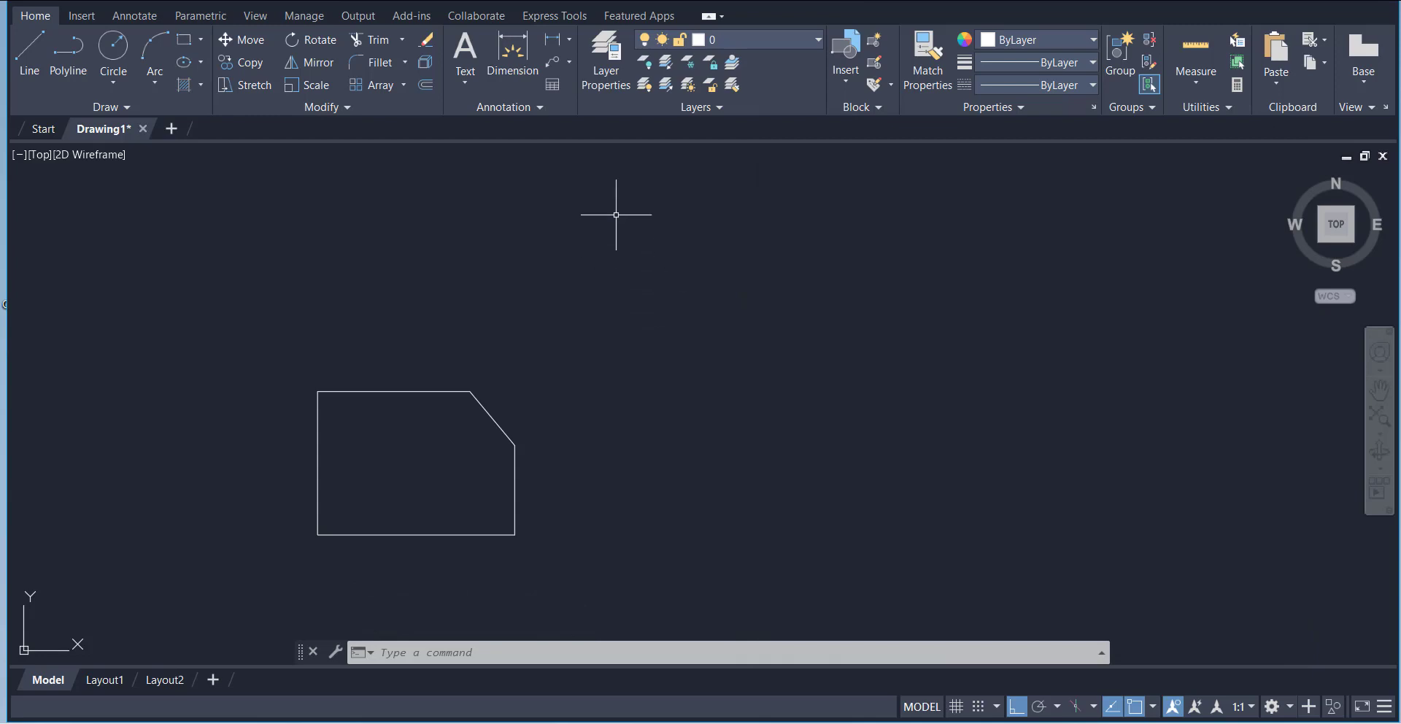
pyautogui.click(609, 73)
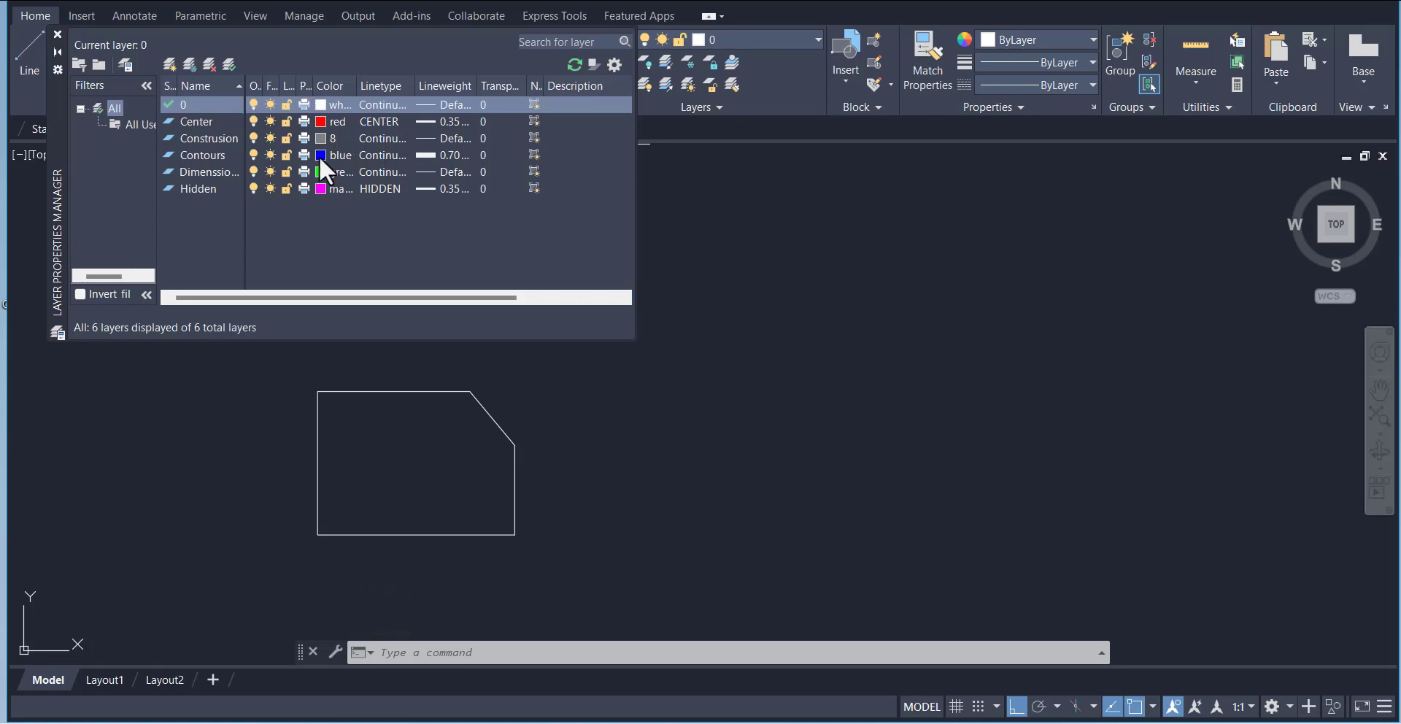
pyautogui.doubleClick(203, 154)
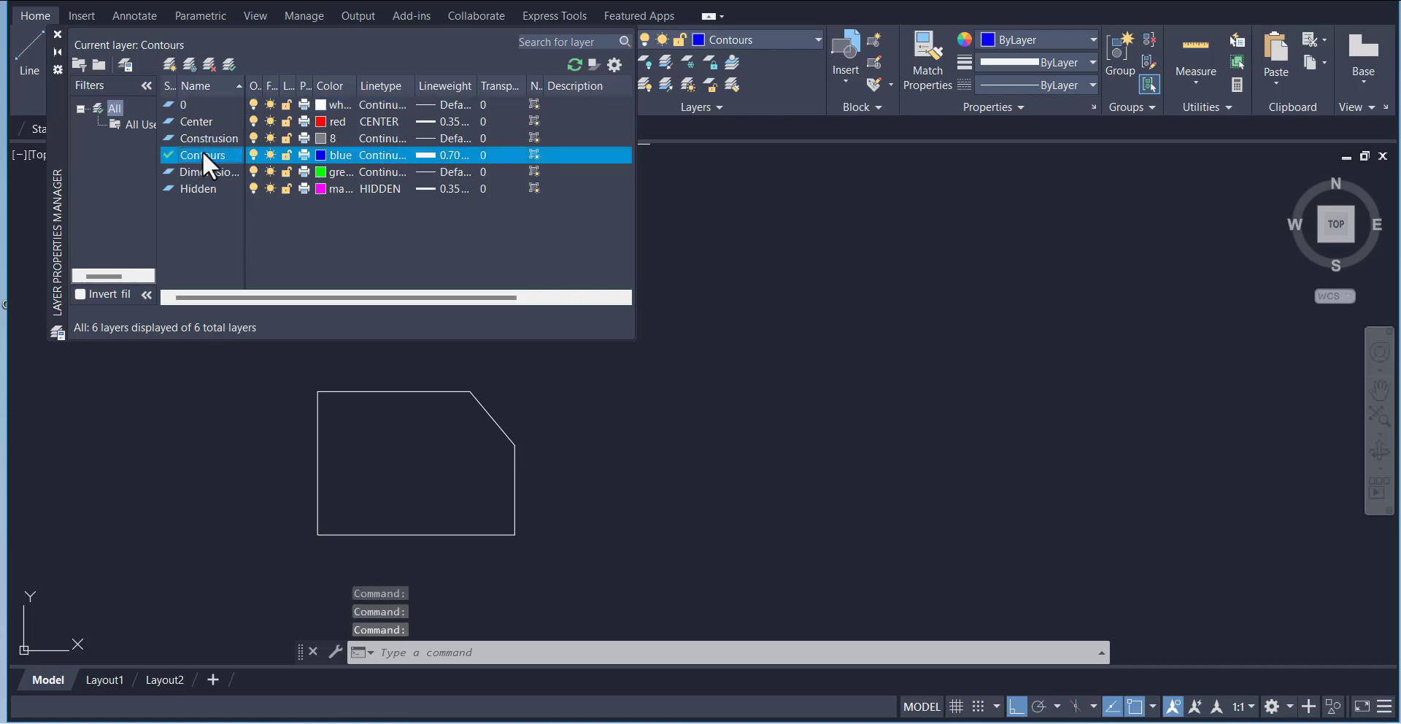
pyautogui.click(57, 33)
# Step: Assign all lines of the plate outline to the Contours layer
pyautogui.click(282, 344)
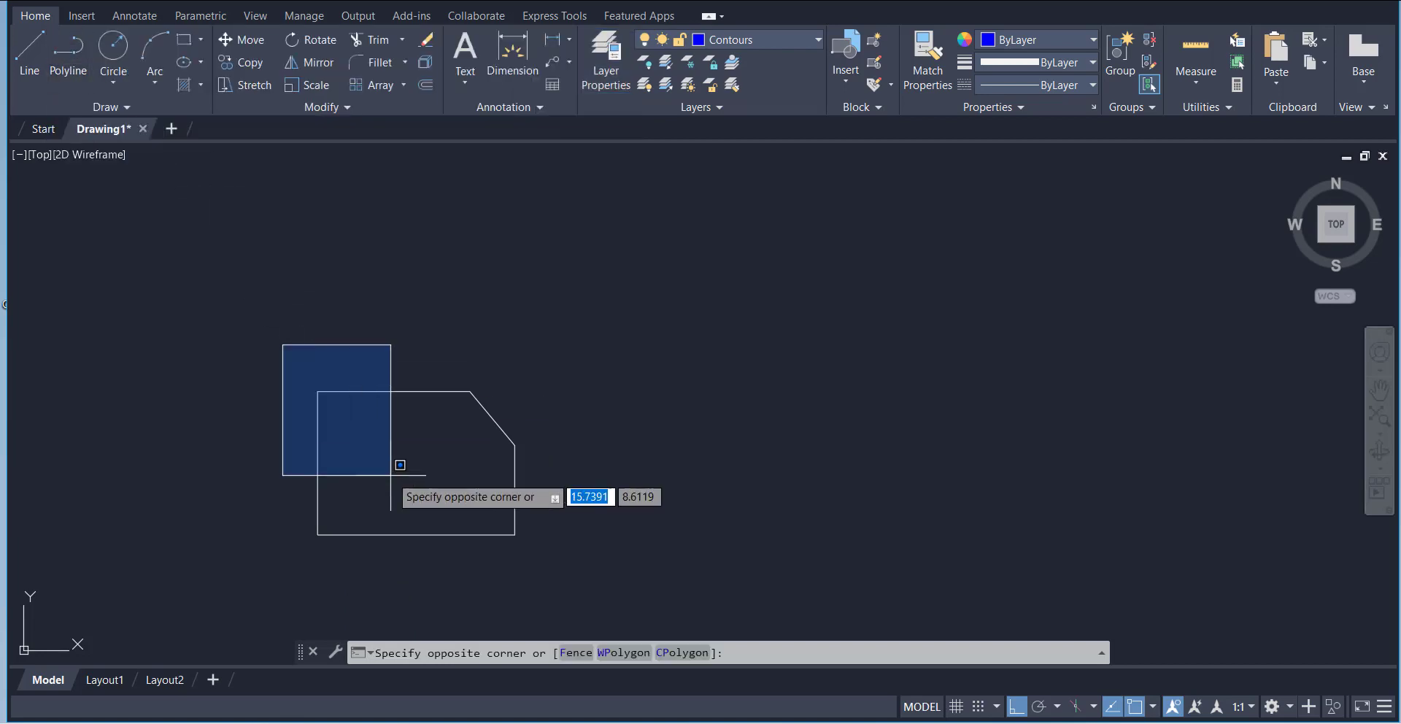
pyautogui.click(578, 594)
pyautogui.click(737, 45)
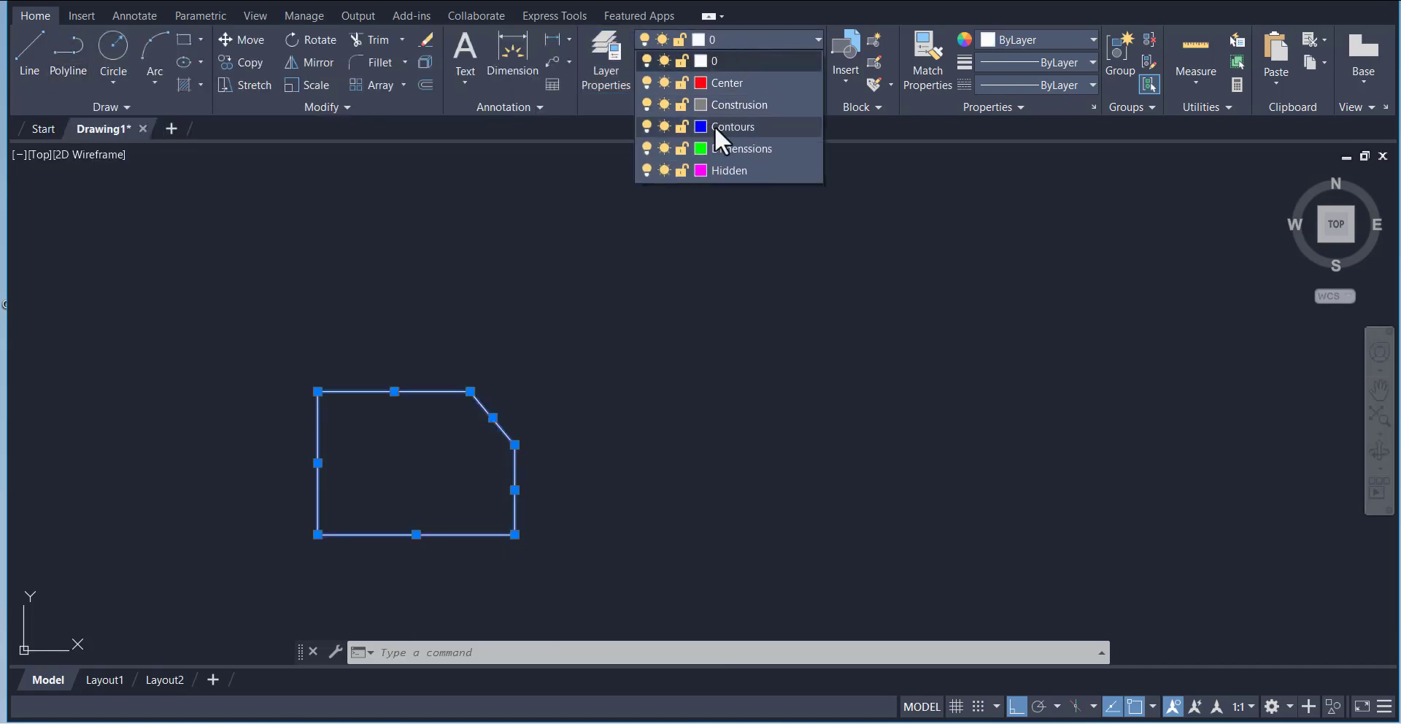
pyautogui.click(716, 127)
pyautogui.press('Escape')
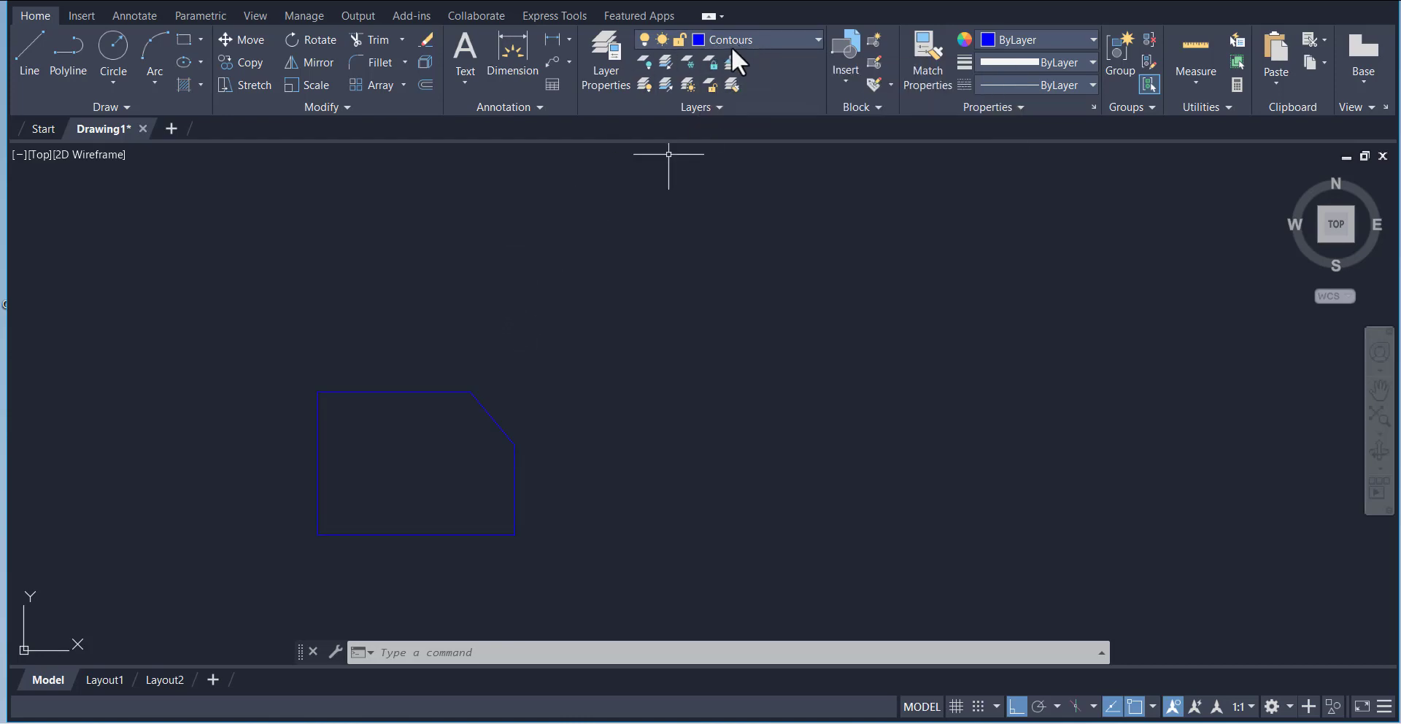
# Step: Draw a 1 by 2.5 rectangle from the plate's lower-left corner to locate the small hole's centre
pyautogui.click(183, 40)
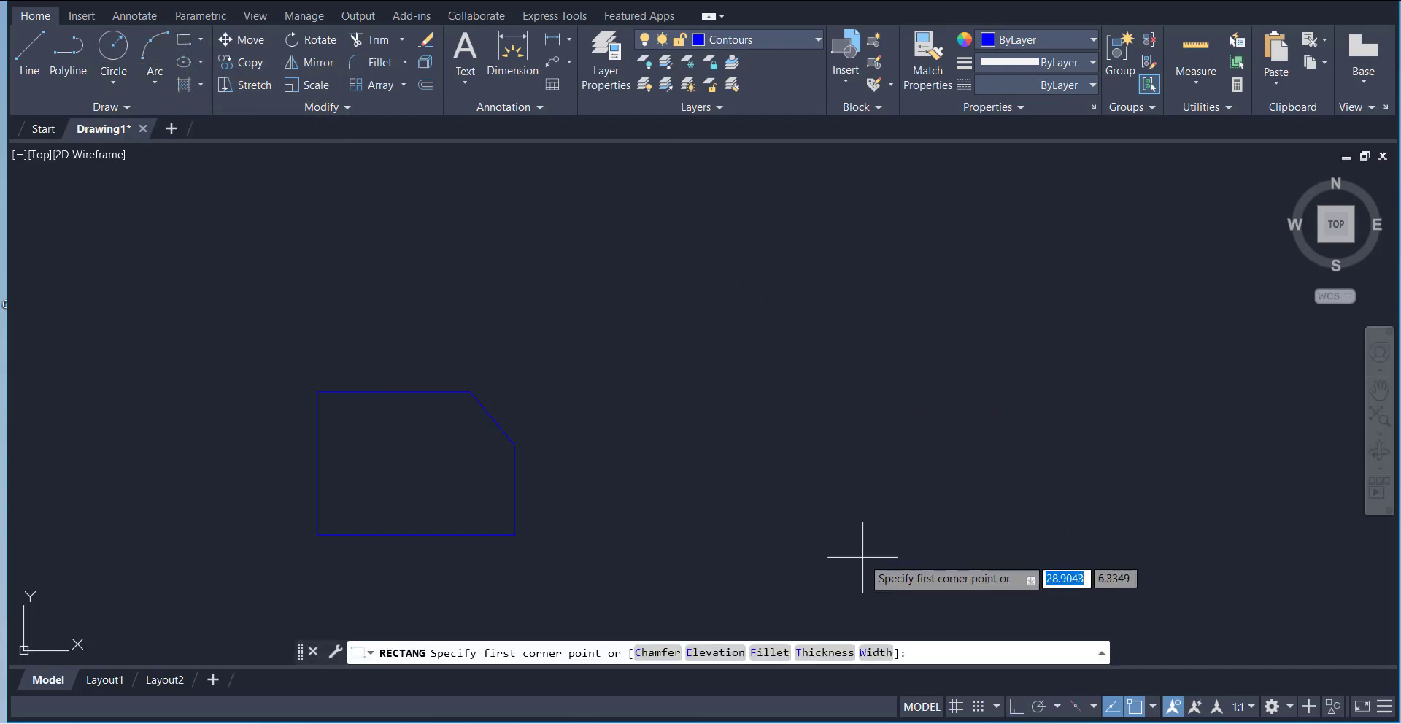
pyautogui.hotkey('alt', 'Tab')
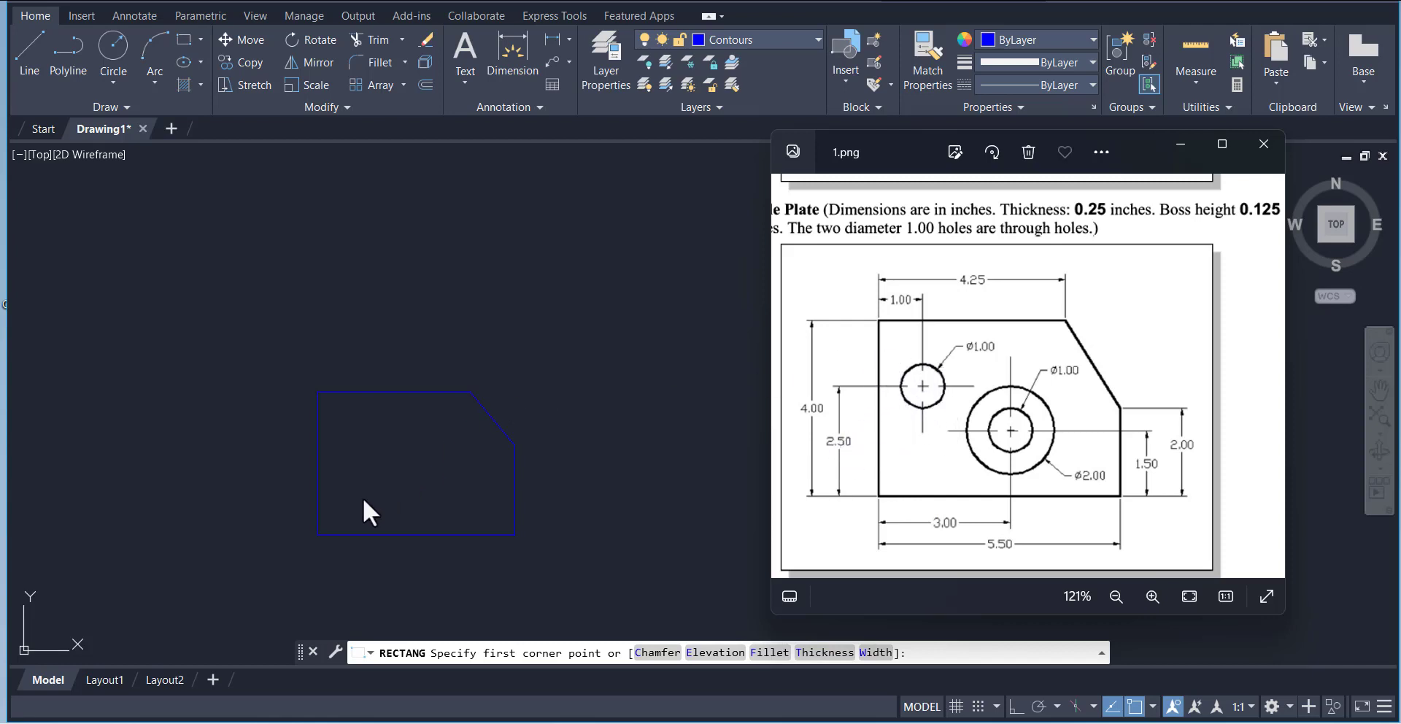
pyautogui.hotkey('alt', 'Tab')
pyautogui.click(318, 535)
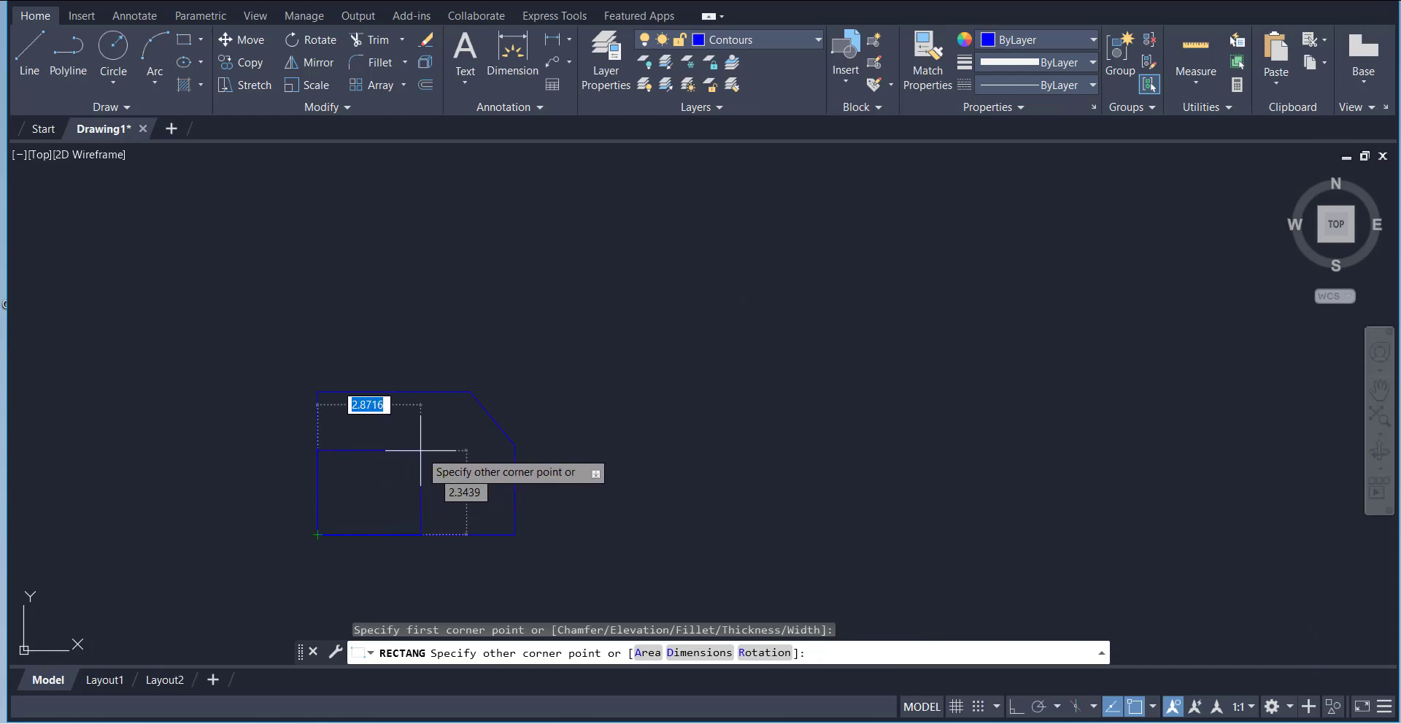
pyautogui.write('1')
pyautogui.press('Tab')
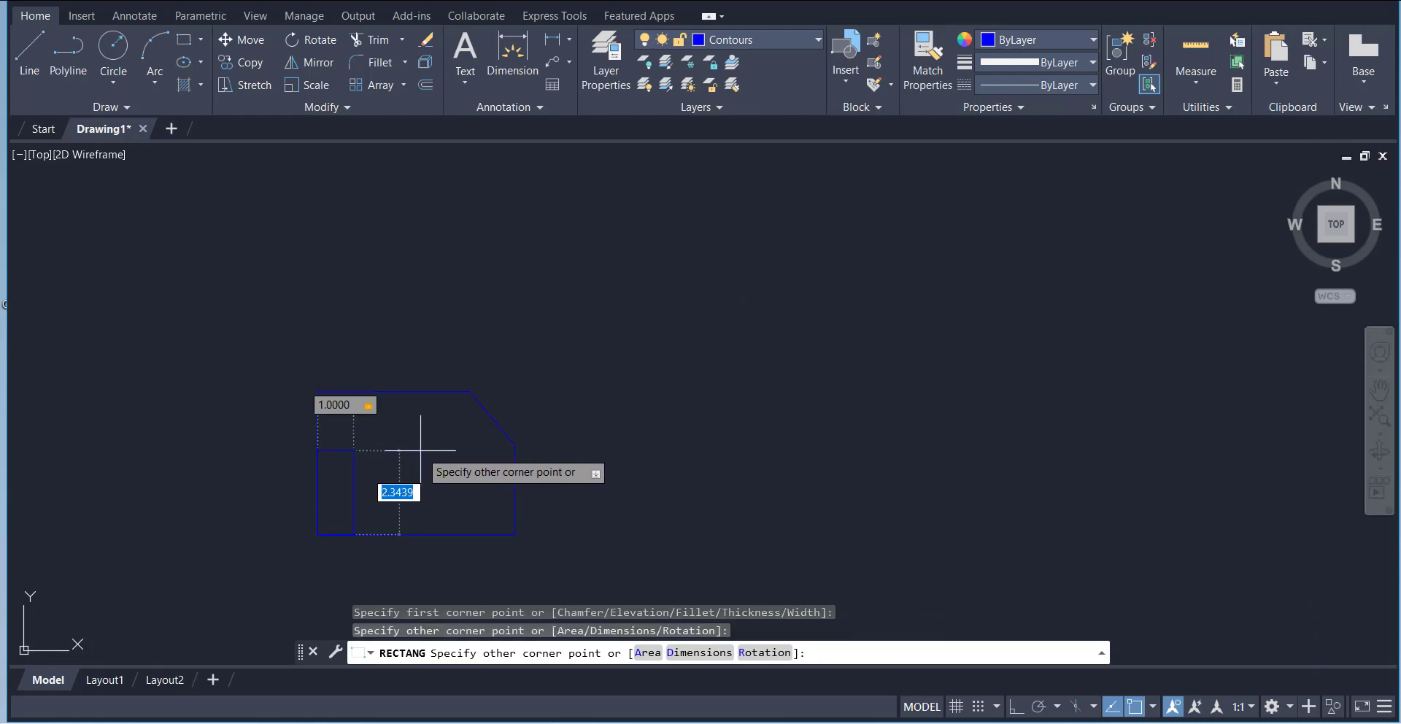
pyautogui.press('Return')
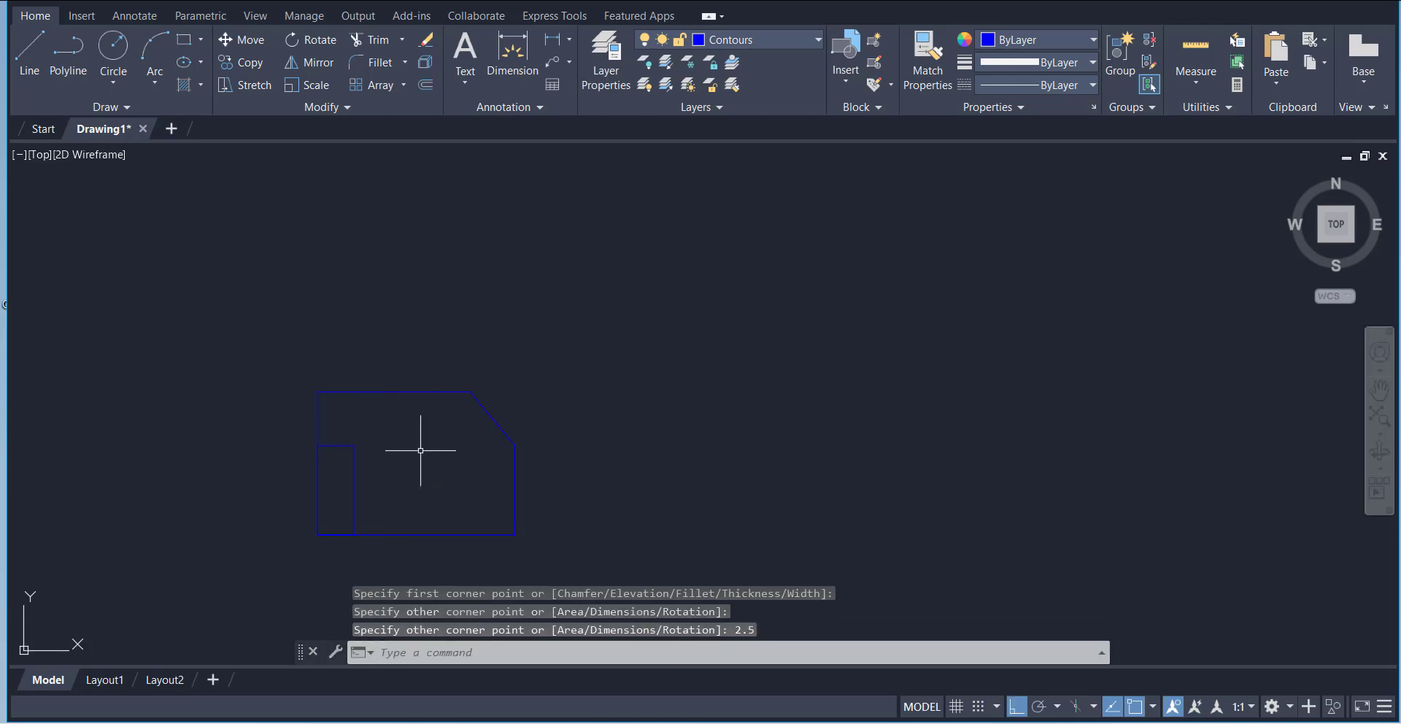
# Step: Draw a 1-diameter circle centred on the upper-right corner of the 1 by 2.5 helper rectangle, following the reference image
pyautogui.hotkey('alt', 'Tab')
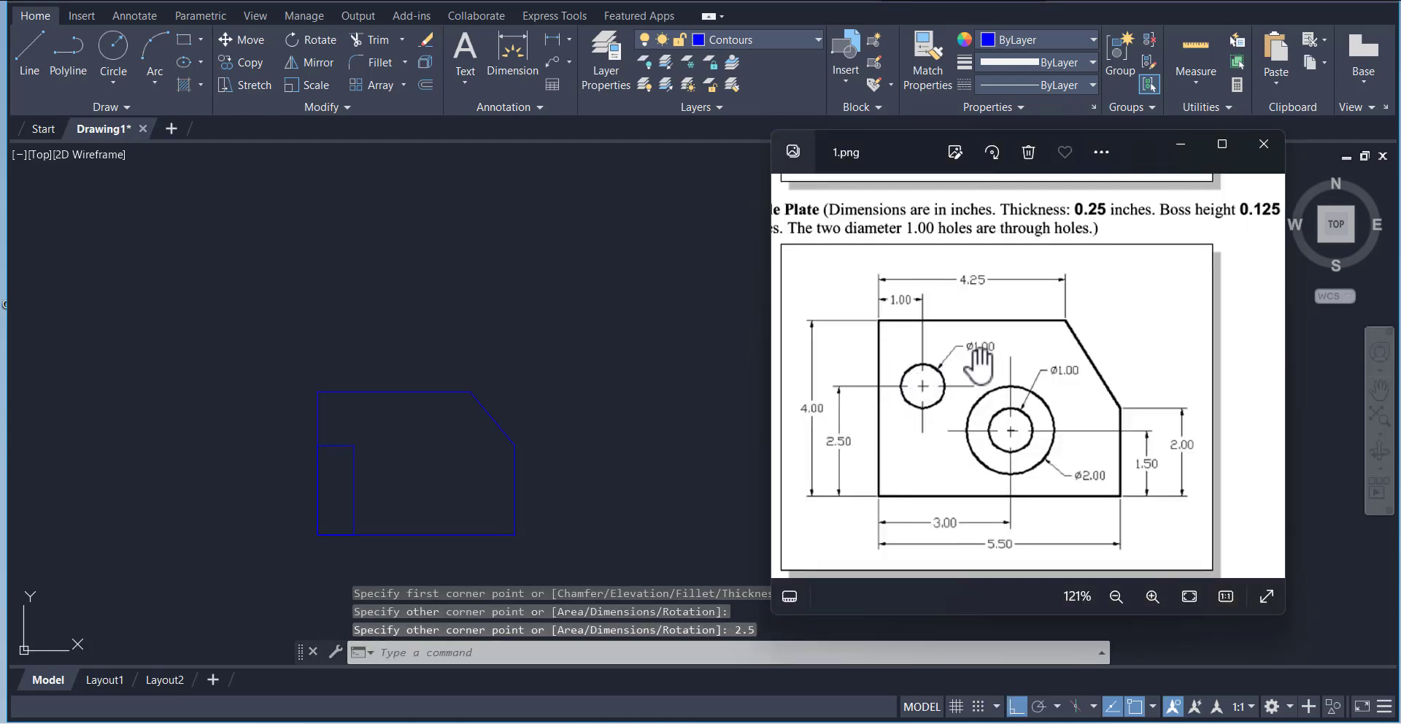
pyautogui.click(100, 77)
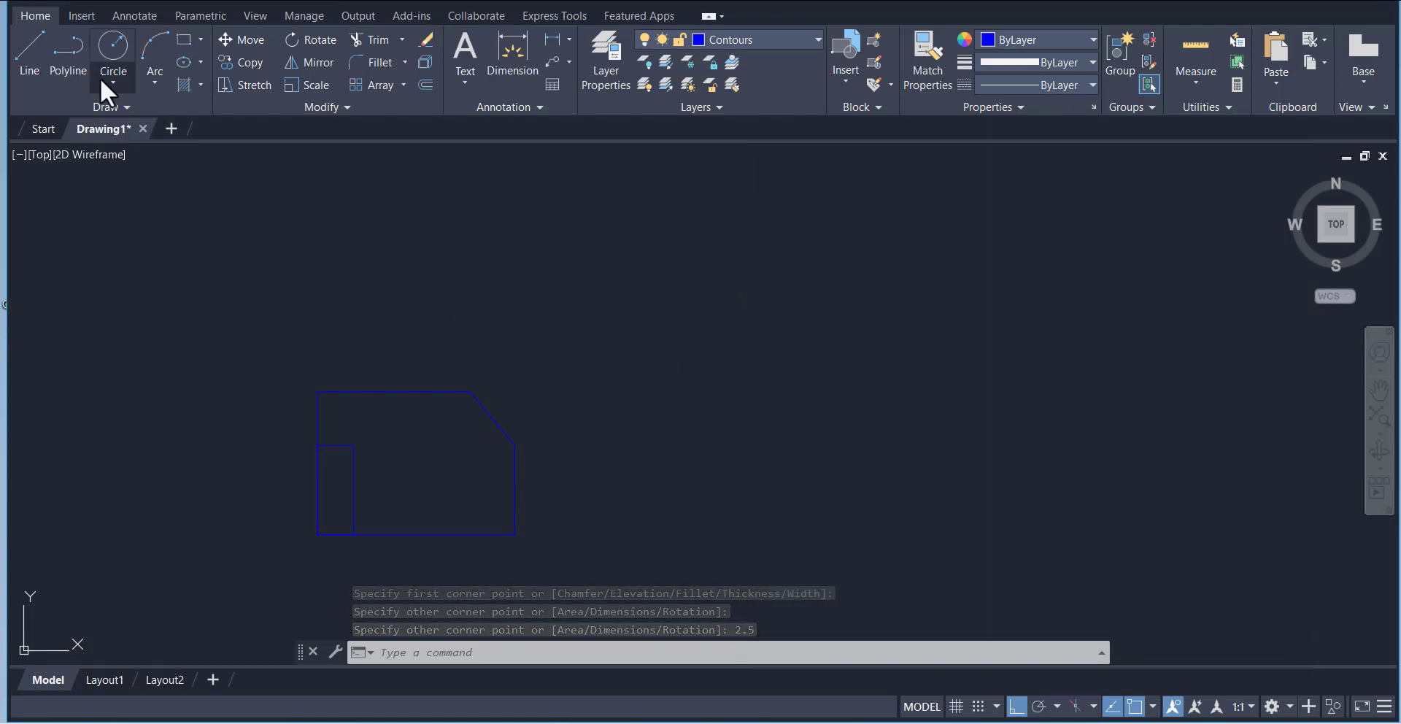
pyautogui.click(99, 77)
pyautogui.click(148, 152)
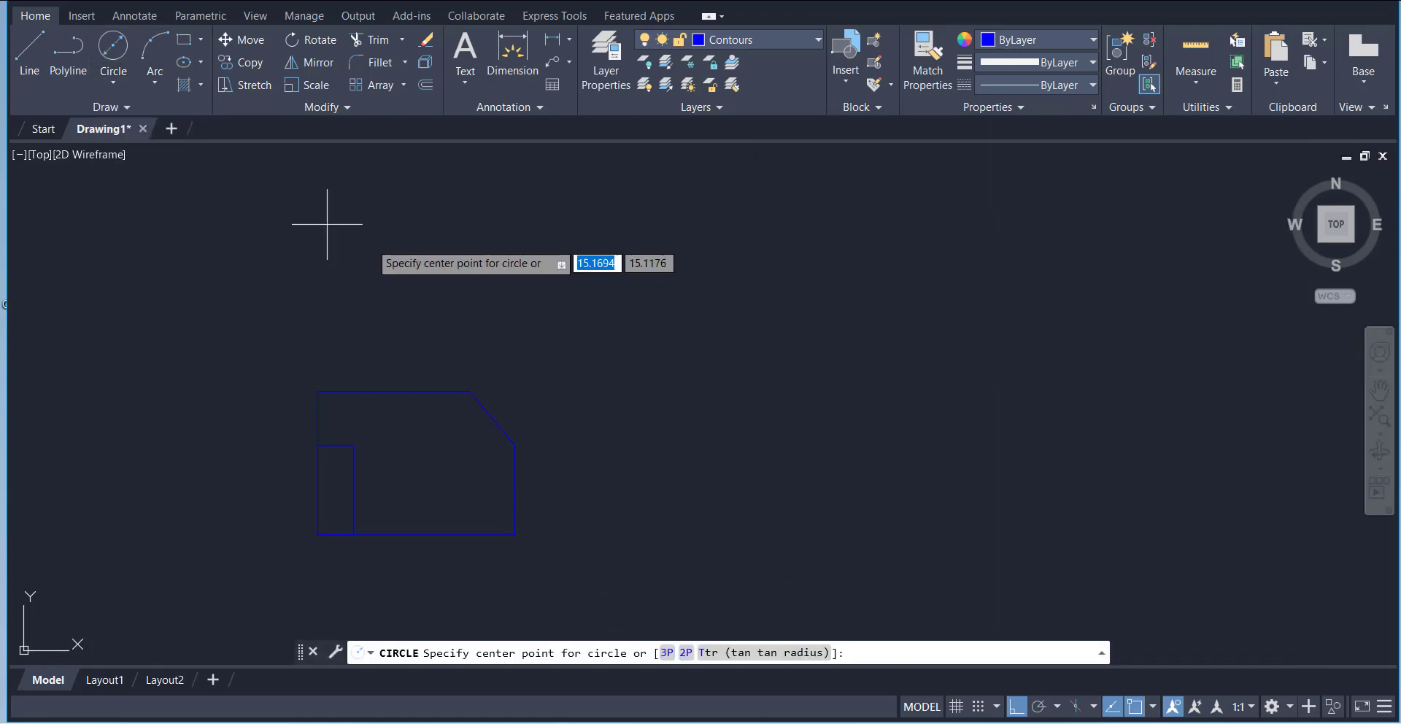
pyautogui.click(354, 445)
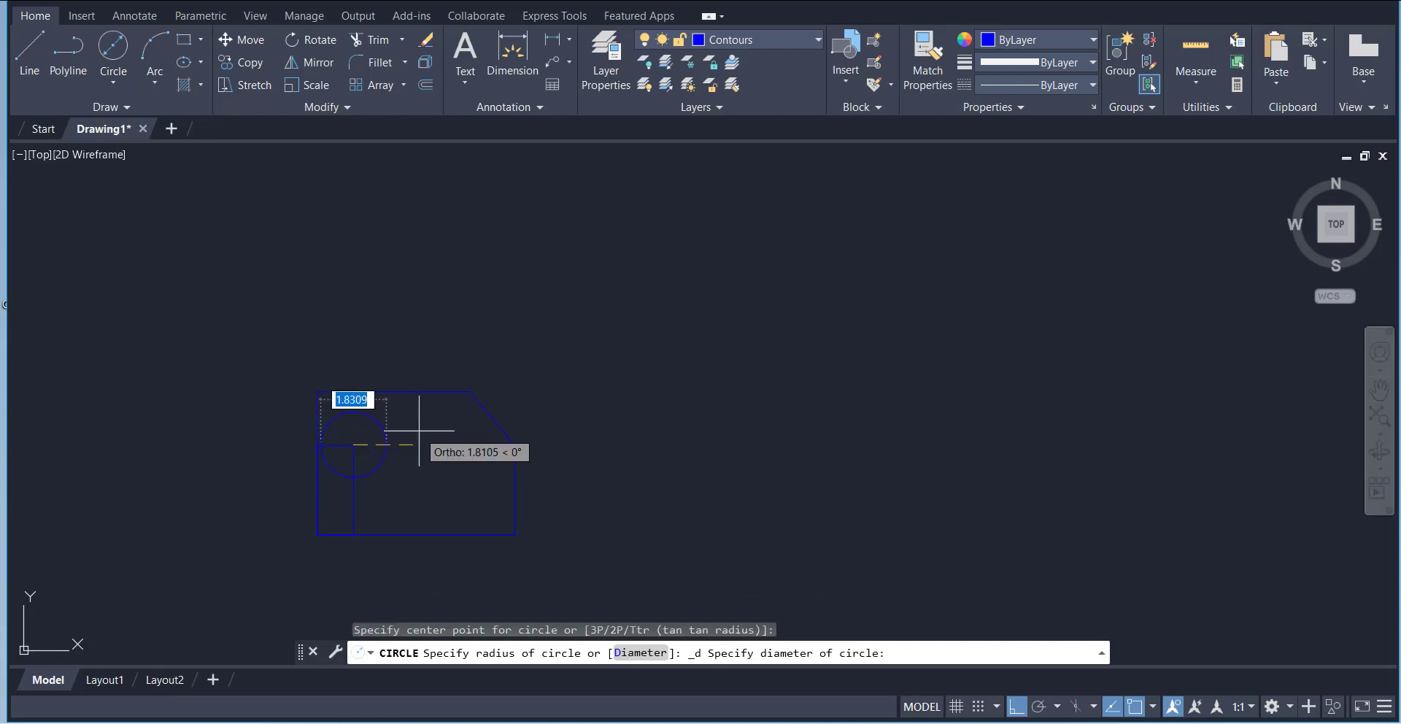
pyautogui.write('1')
pyautogui.press('Return')
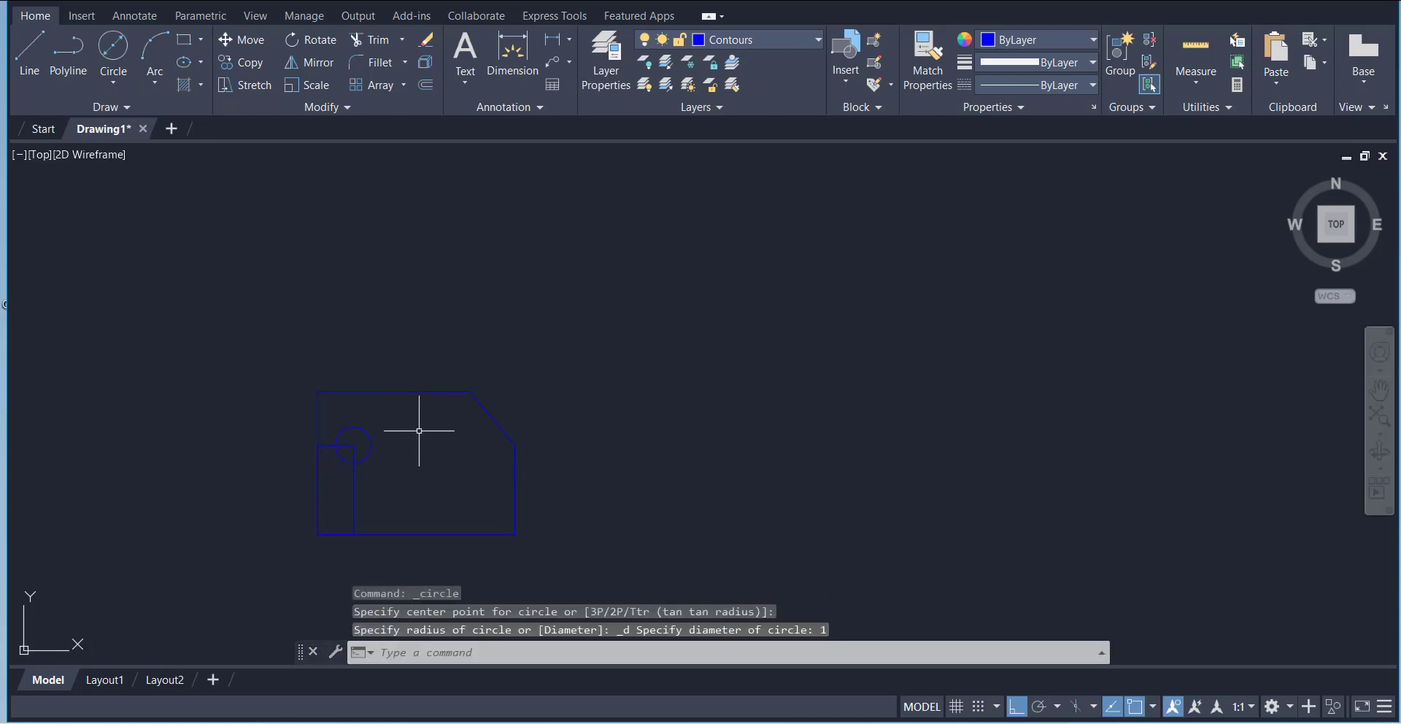
# Step: Erase the 1 by 2.5 helper rectangle from the plate's lower-left corner
pyautogui.click(354, 478)
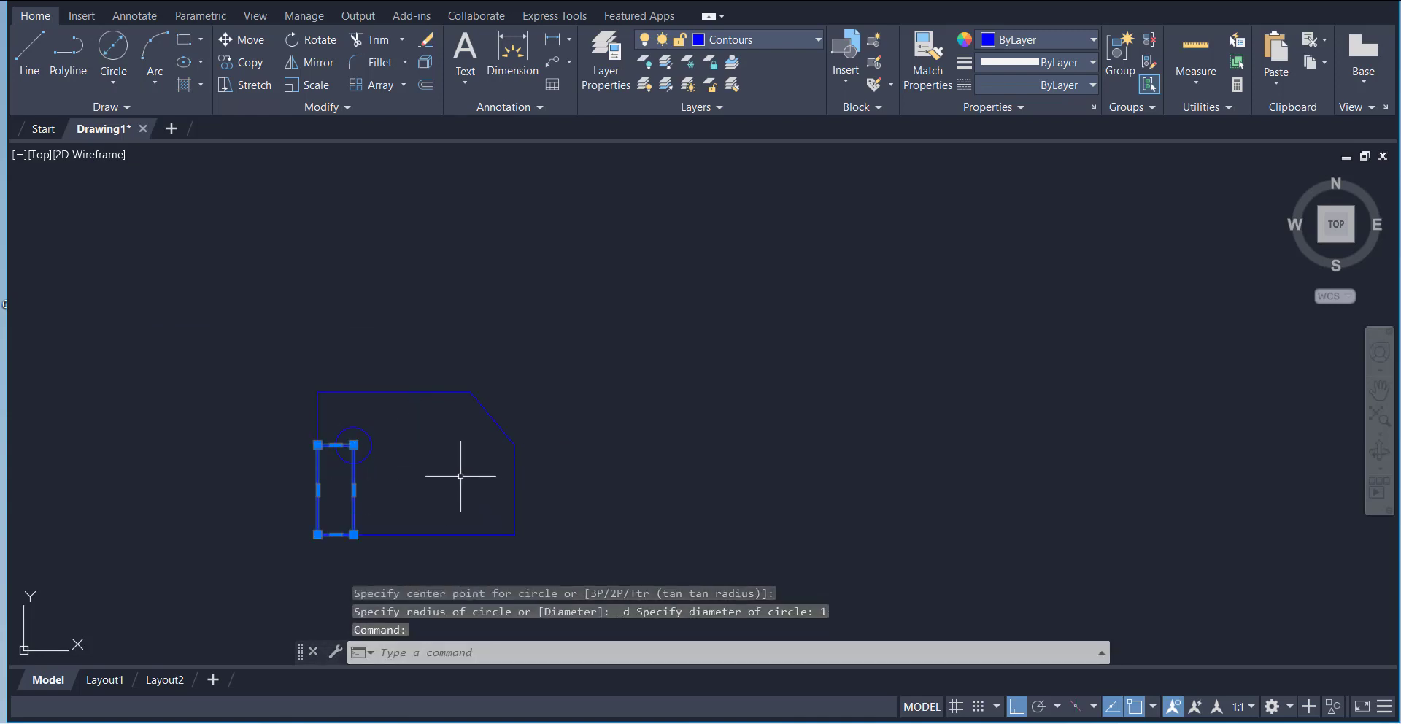
pyautogui.rightClick(465, 451)
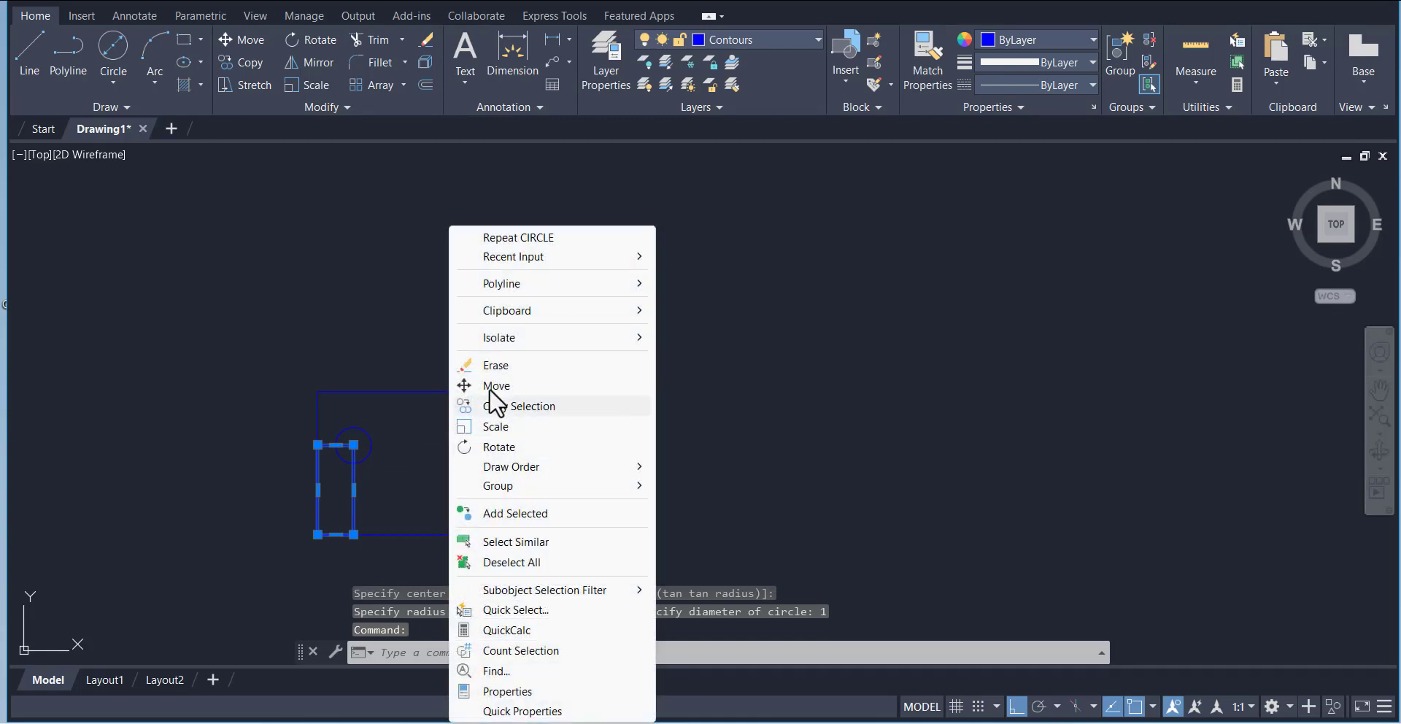
pyautogui.click(503, 367)
# Step: Consult the reference image and draw a 3 by 1.5 helper rectangle from the plate's lower-left corner to locate the boss centre
pyautogui.hotkey('alt', 'Tab')
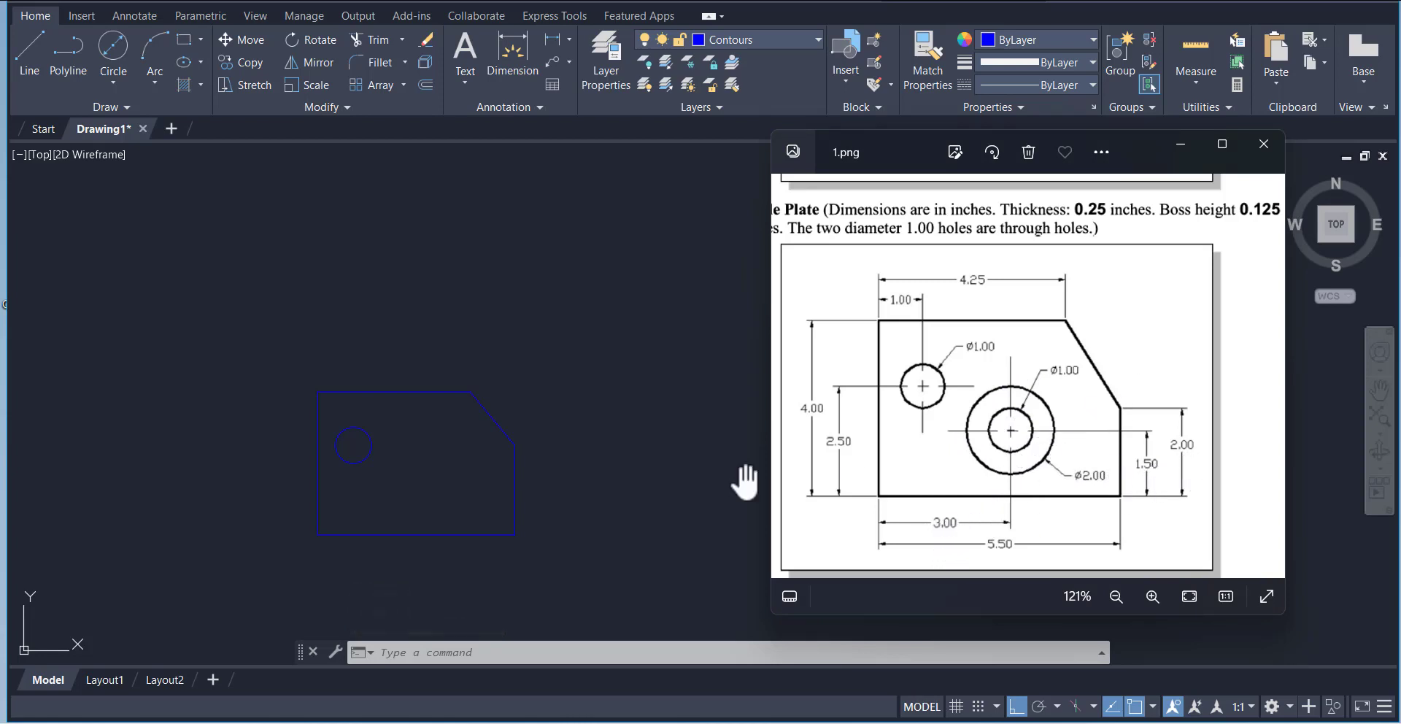
pyautogui.click(639, 389)
pyautogui.click(188, 39)
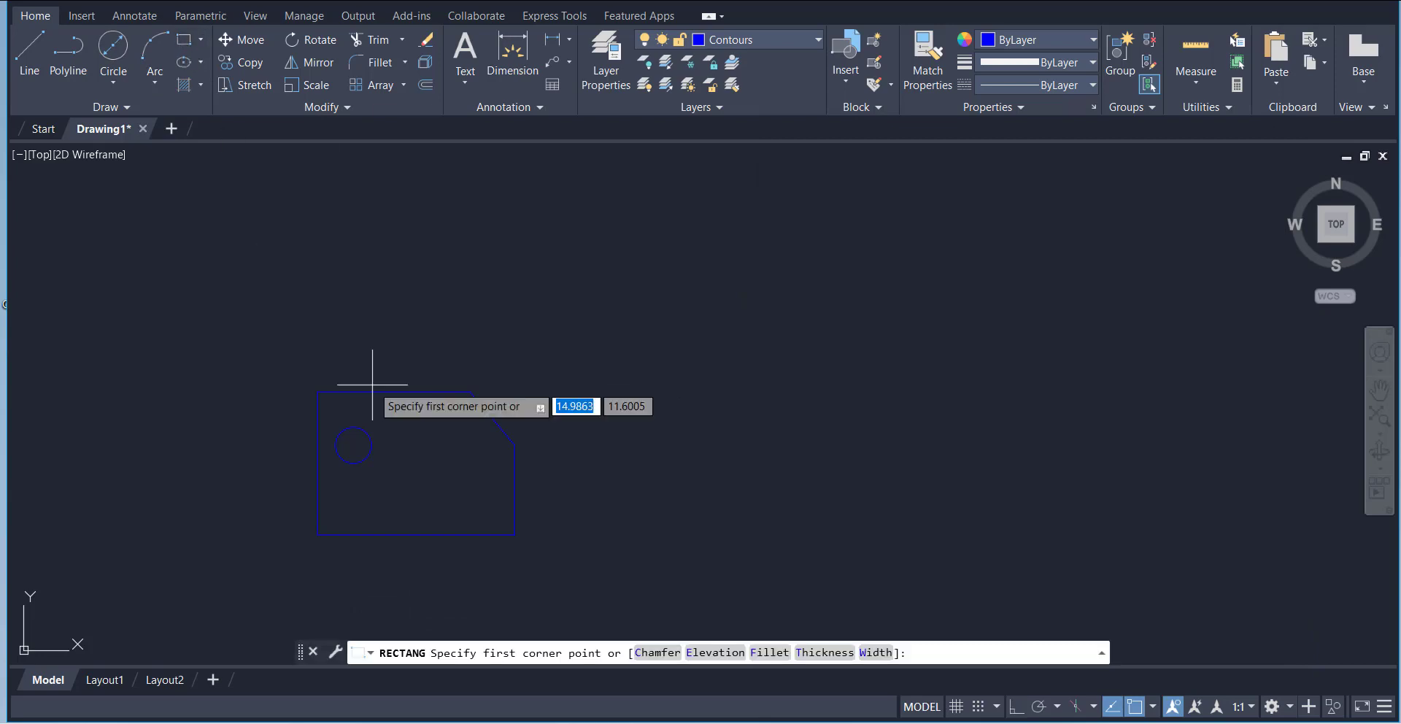
pyautogui.click(319, 534)
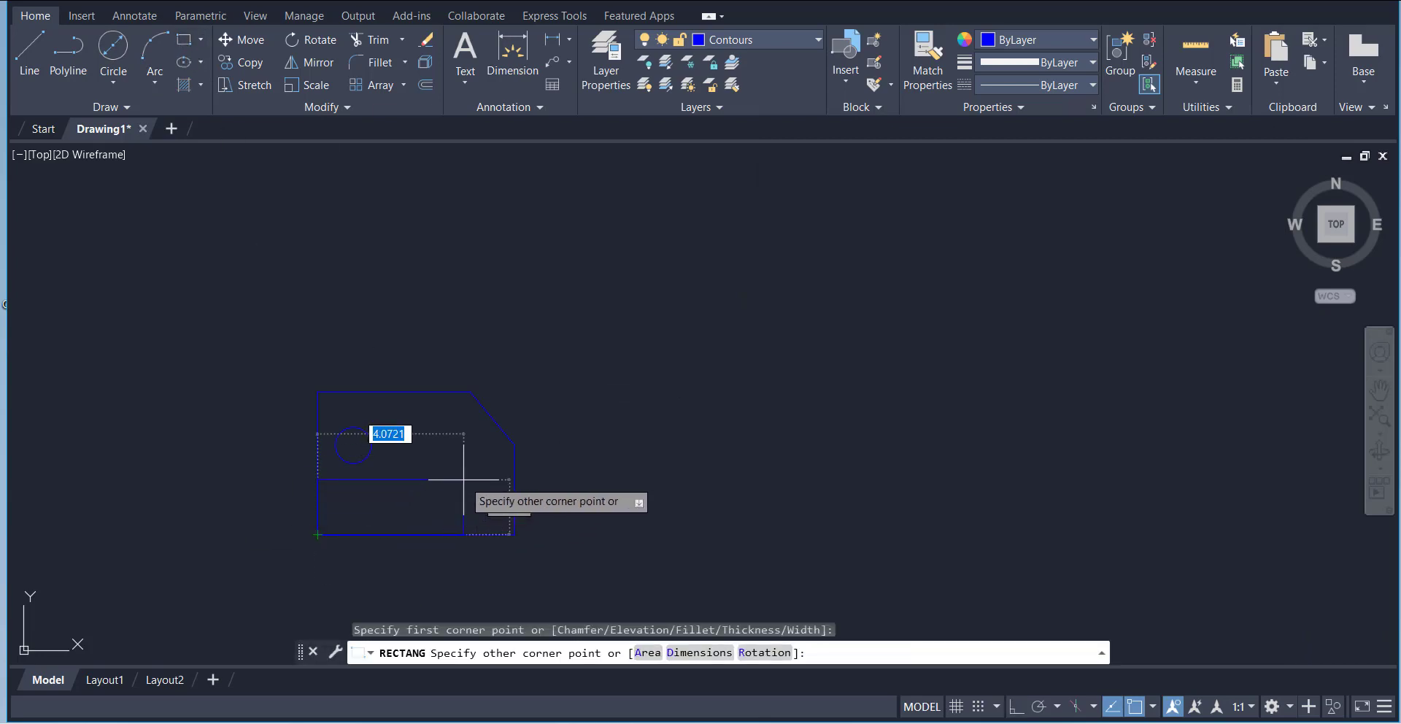
pyautogui.write('3')
pyautogui.press('Tab')
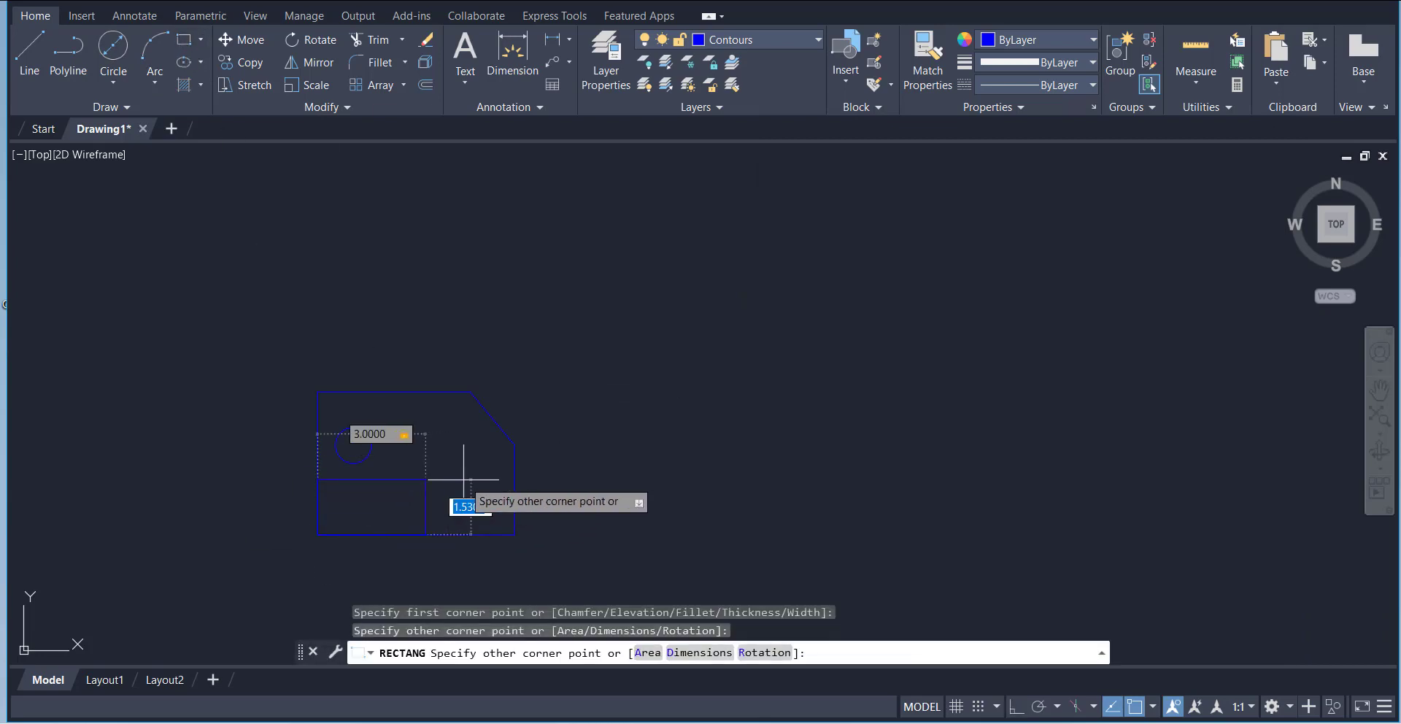
pyautogui.write('1.5')
pyautogui.press('Return')
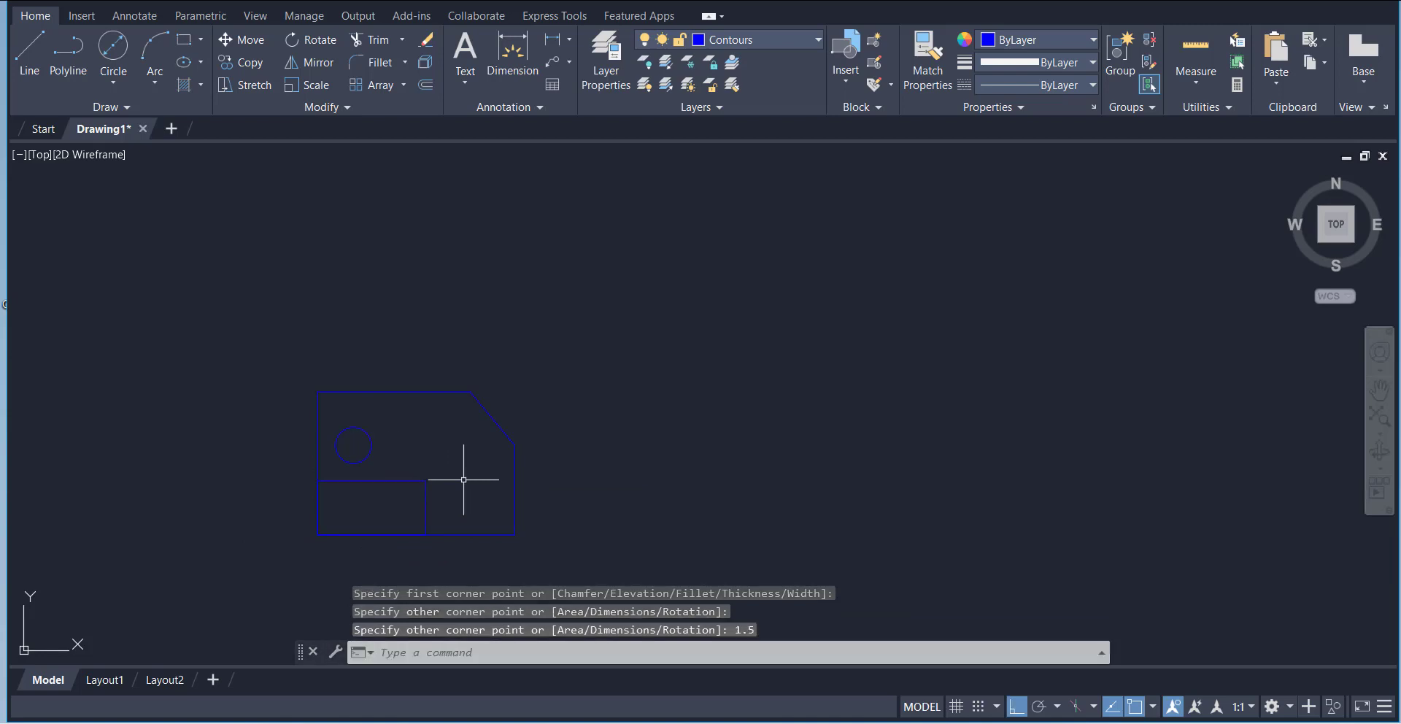
# Step: Draw a 1-diameter circle centred on the upper-right corner of the 3 by 1.5 rectangle
pyautogui.click(796, 722)
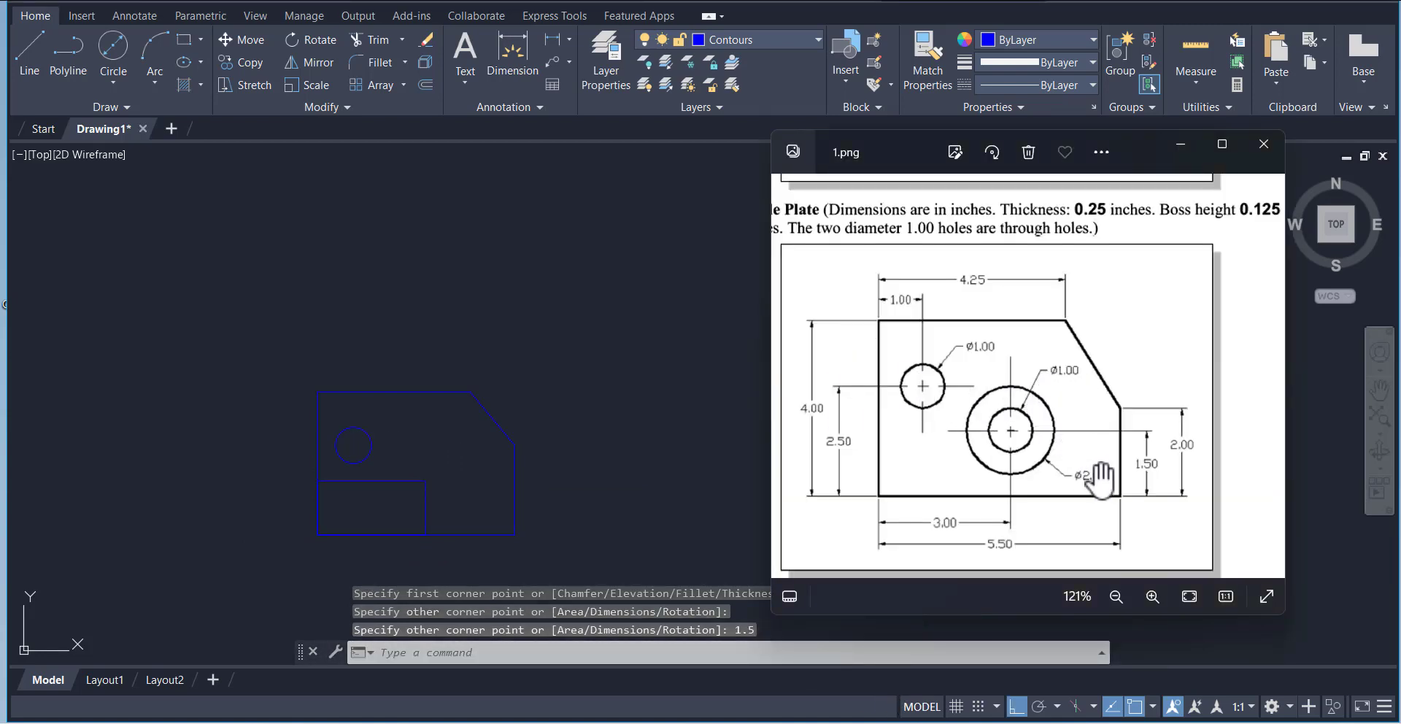
pyautogui.click(549, 359)
pyautogui.click(113, 48)
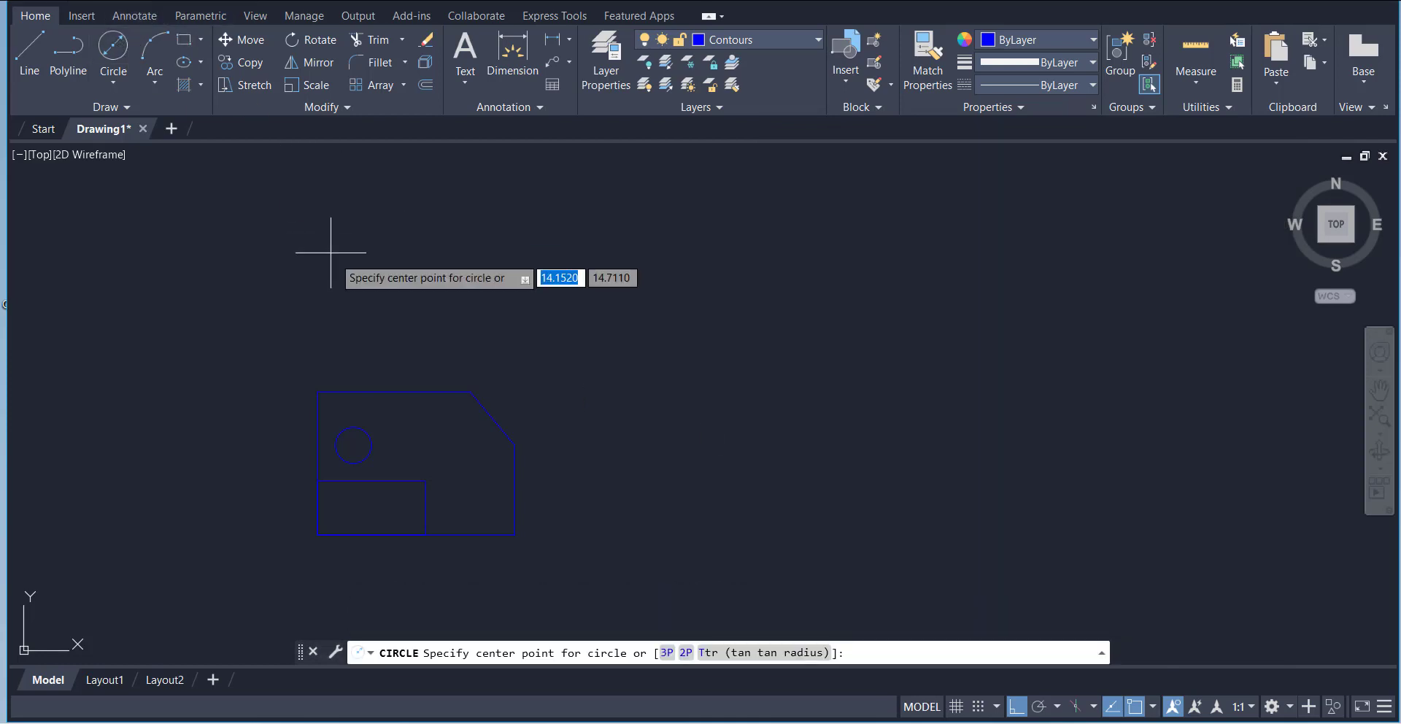
pyautogui.click(425, 480)
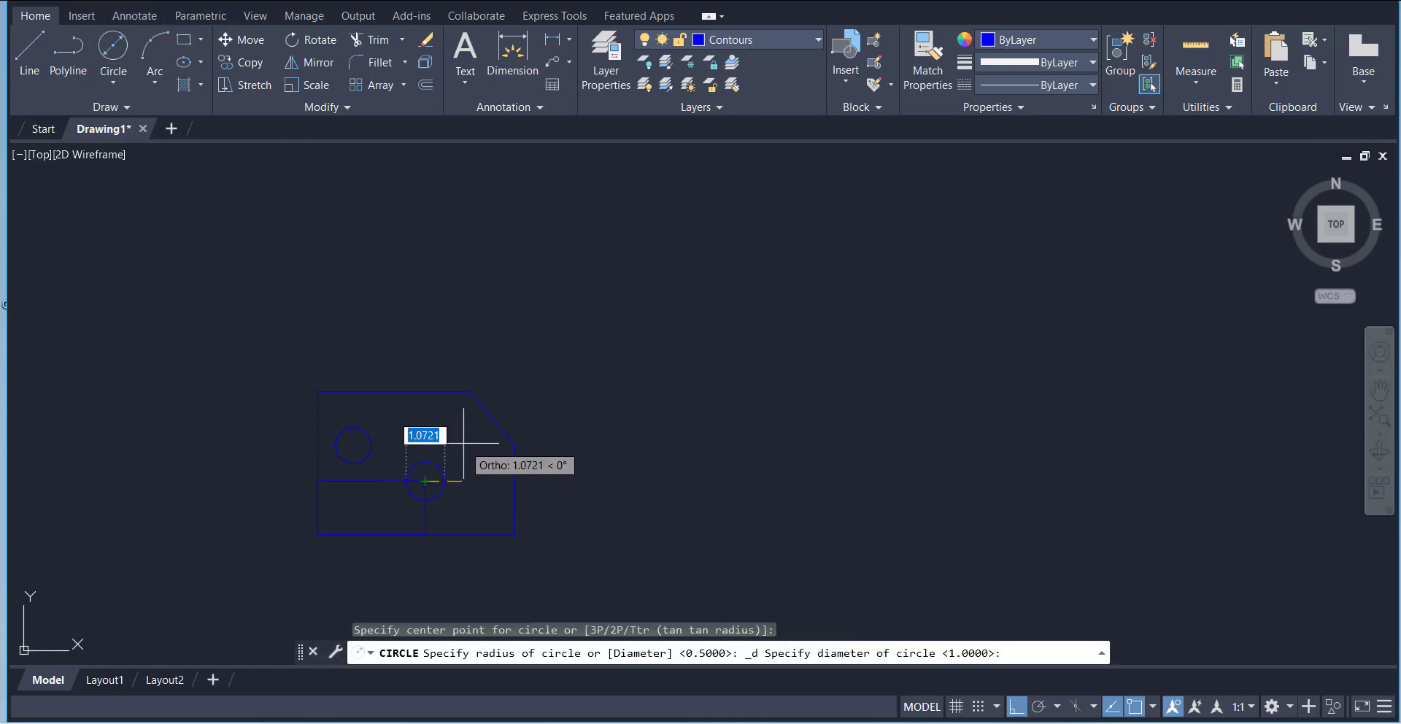
pyautogui.write('1')
pyautogui.press('Return')
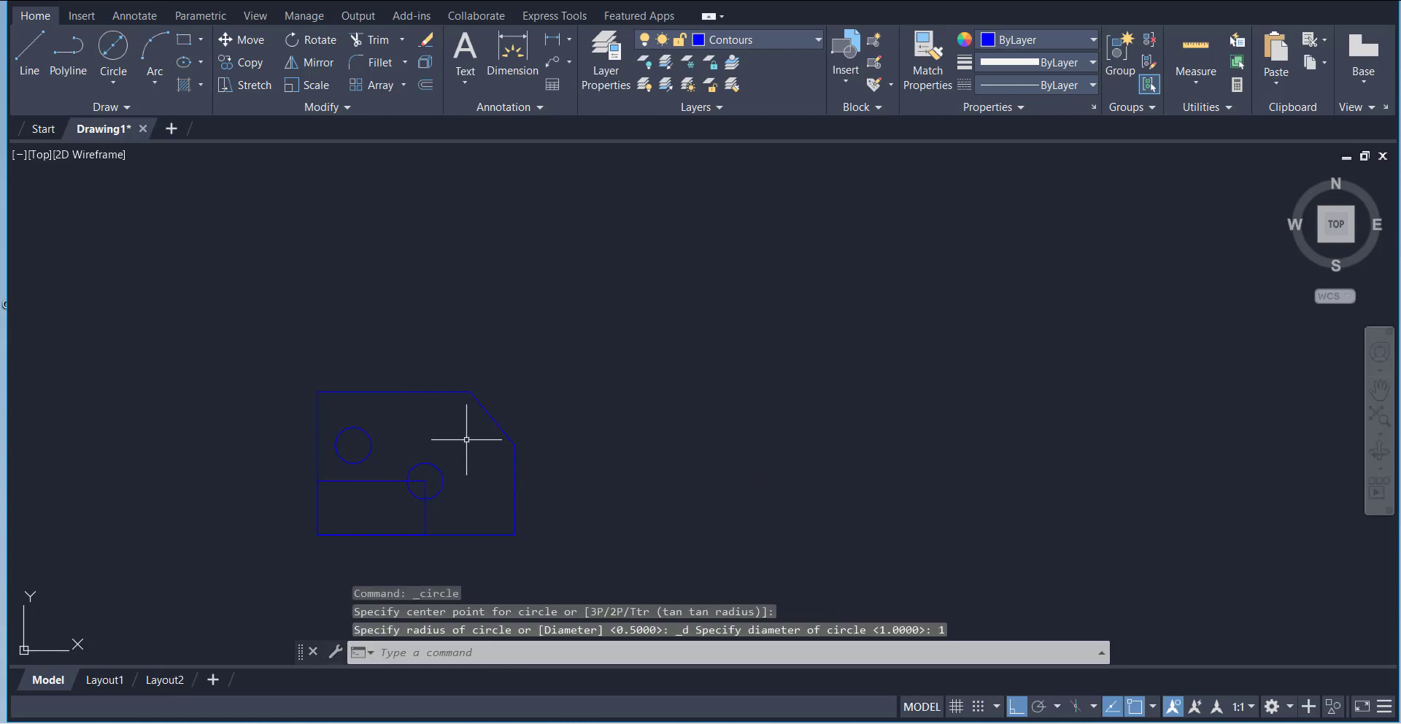
# Step: Add a concentric 2-diameter circle around the boss hole and erase the 3 by 1.5 helper rectangle
pyautogui.click(116, 59)
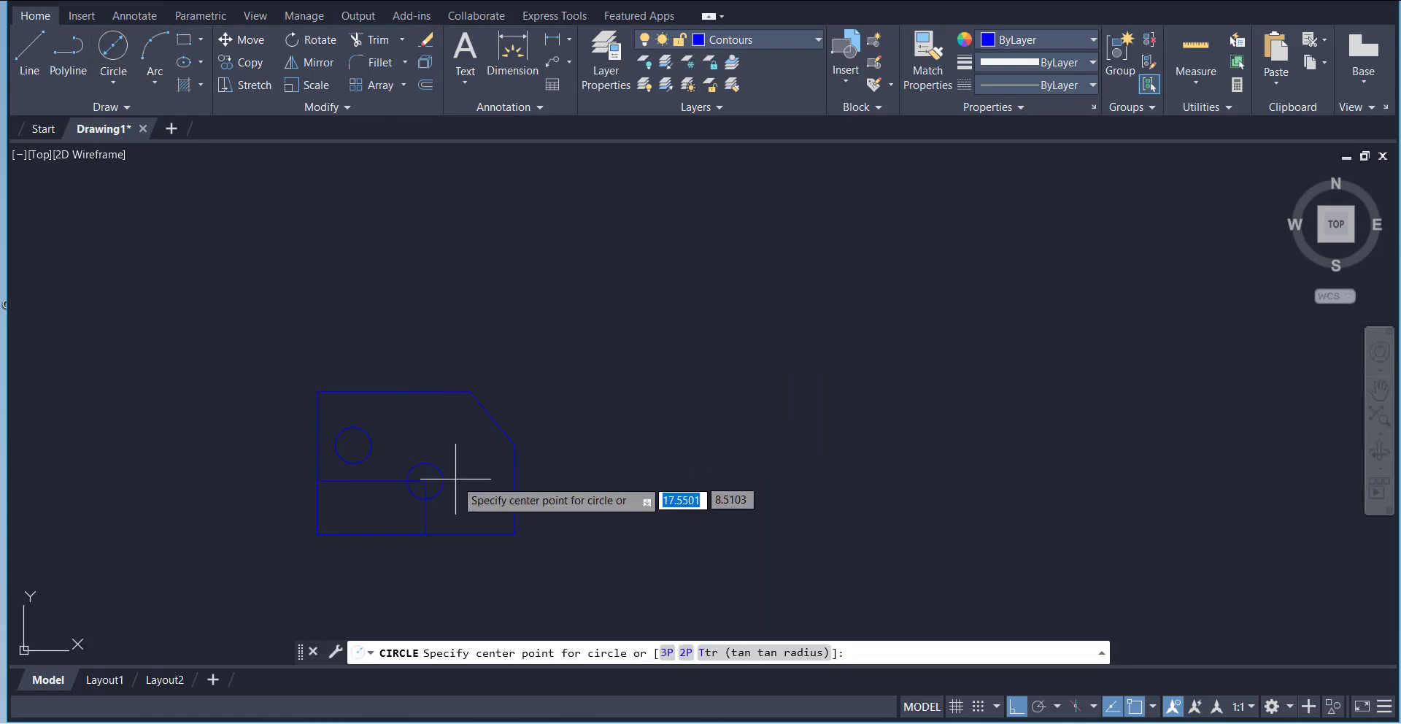
pyautogui.click(425, 480)
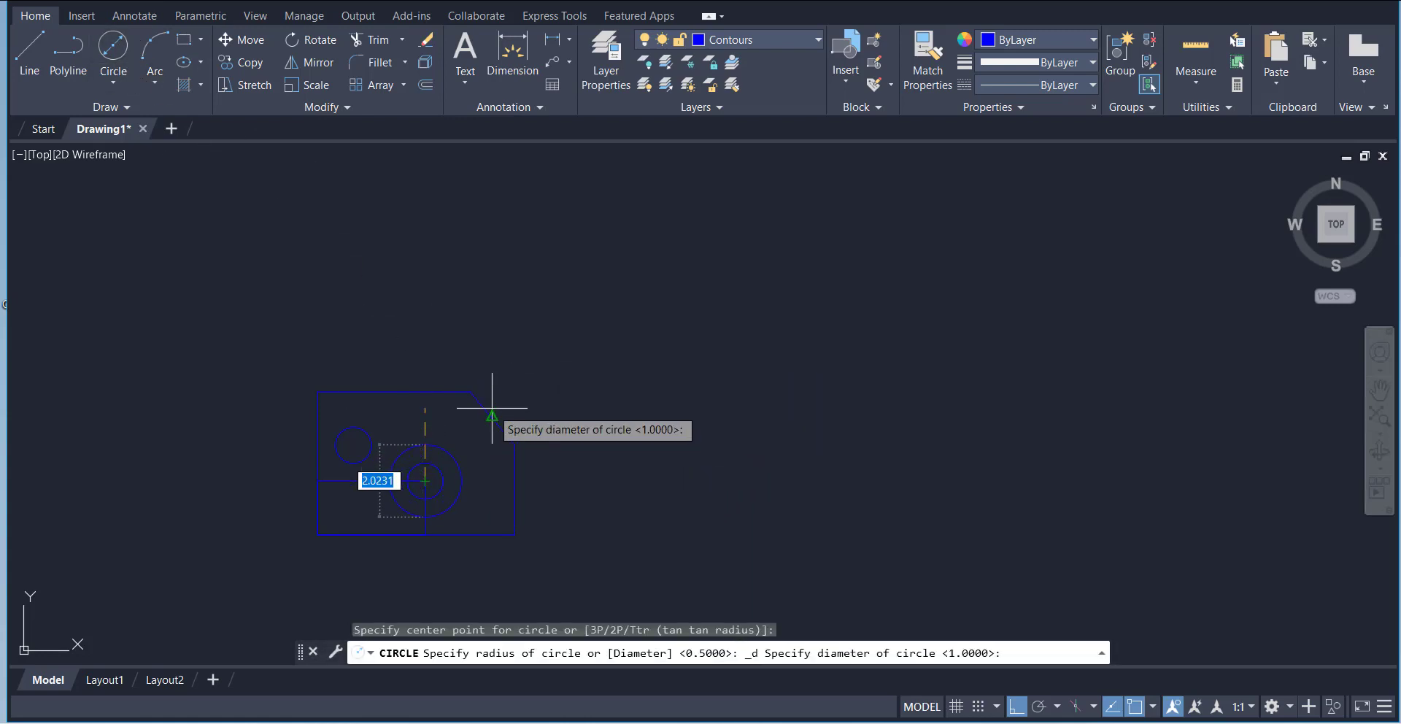
pyautogui.write('2')
pyautogui.press('Return')
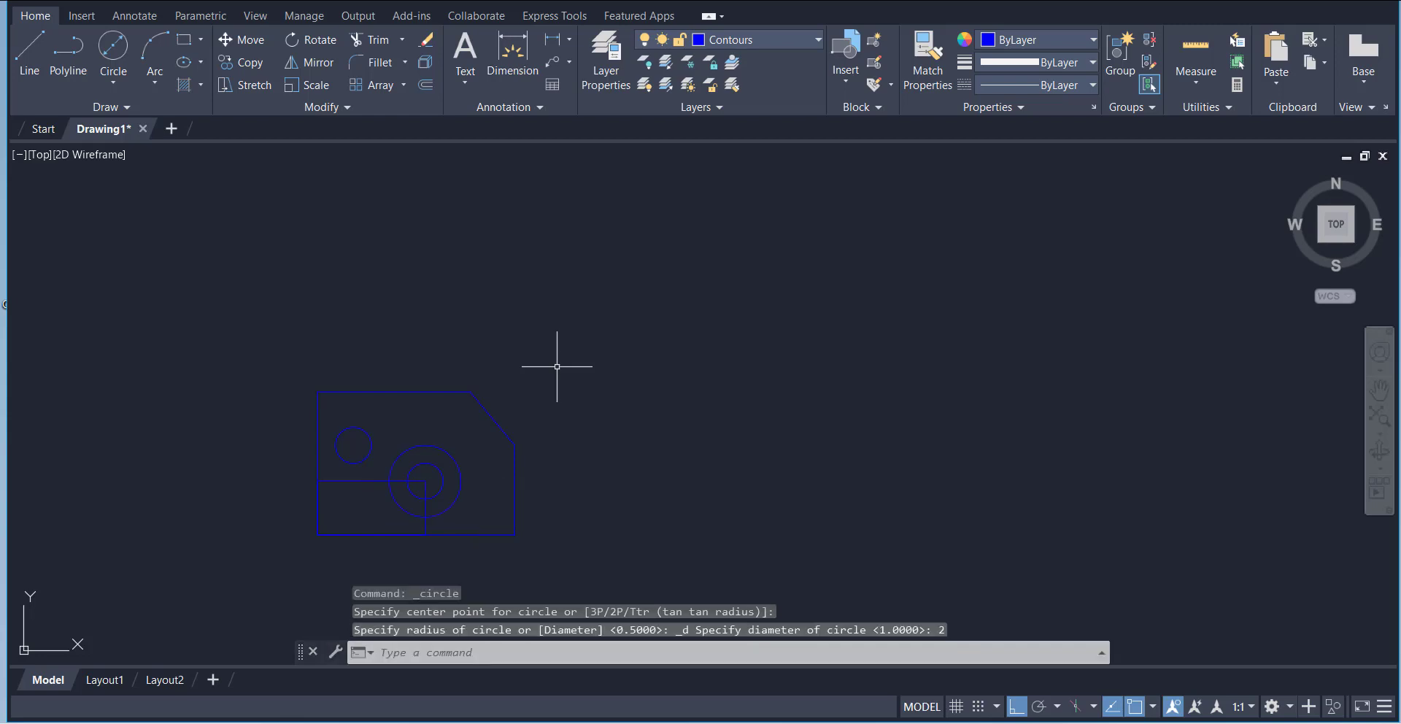
pyautogui.click(365, 480)
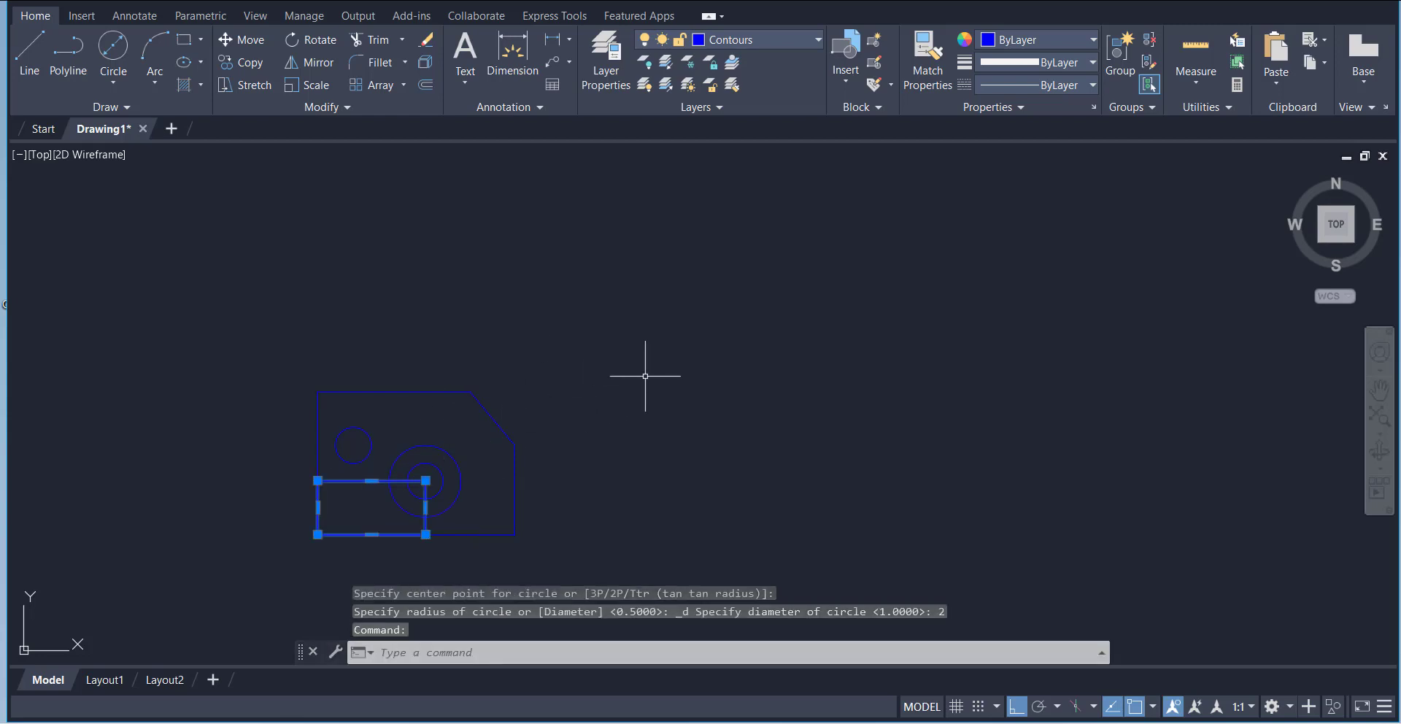
pyautogui.press('Delete')
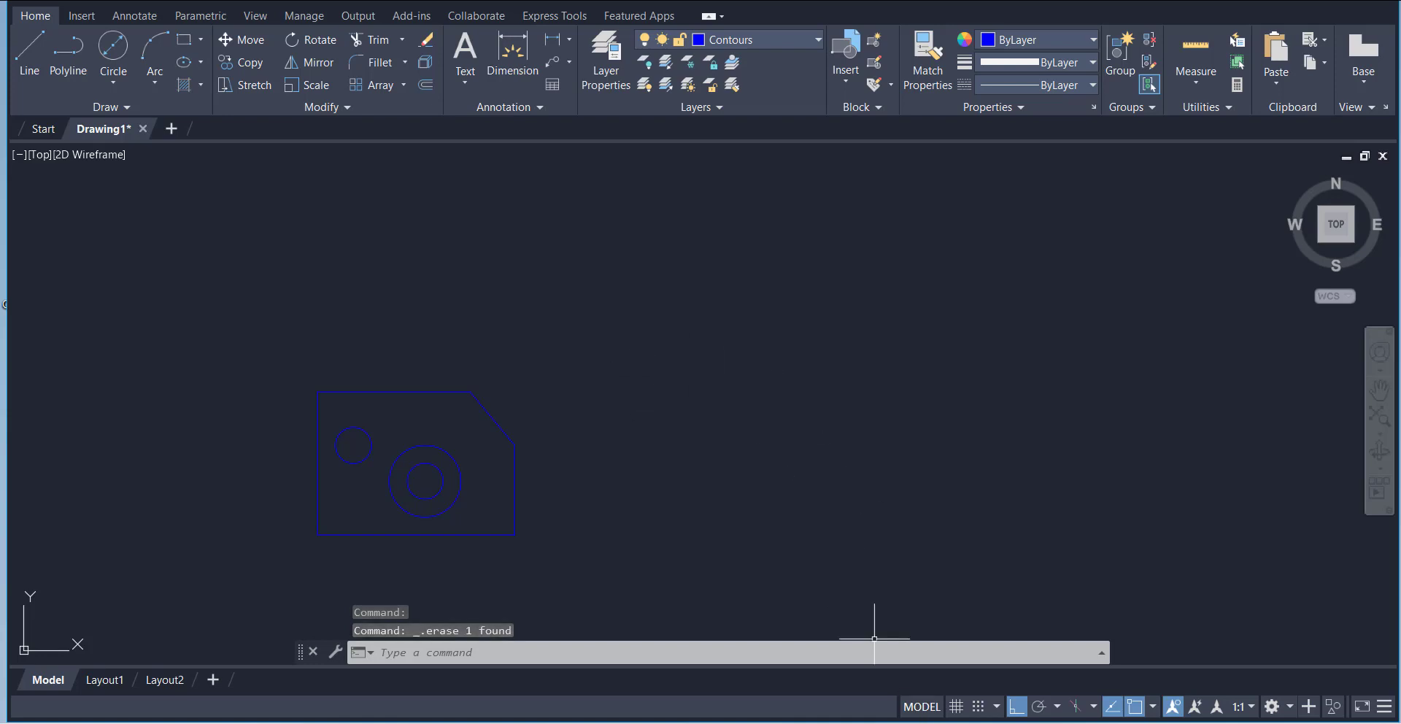
# Step: Make Construsion the current layer and draw a vertical projection line straight up from the plate's upper-left corner
pyautogui.click(911, 722)
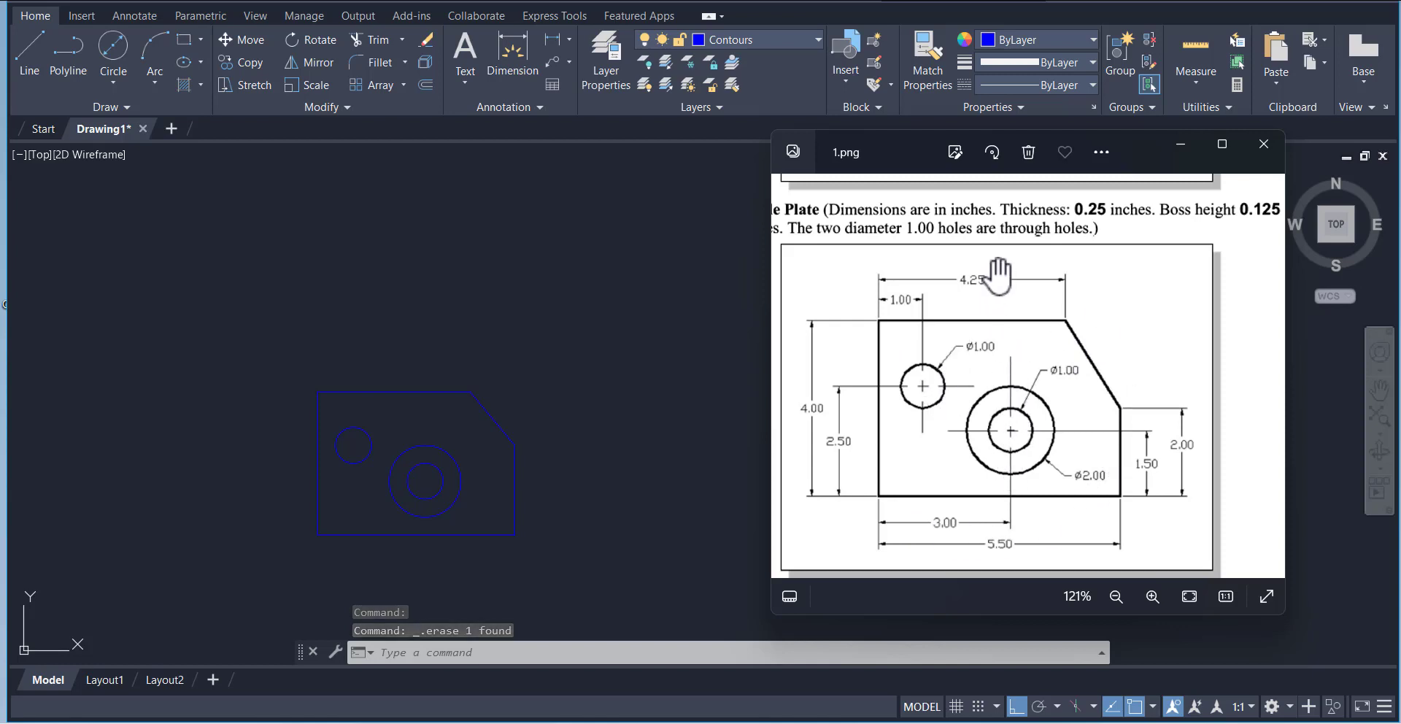
pyautogui.click(506, 284)
pyautogui.click(773, 32)
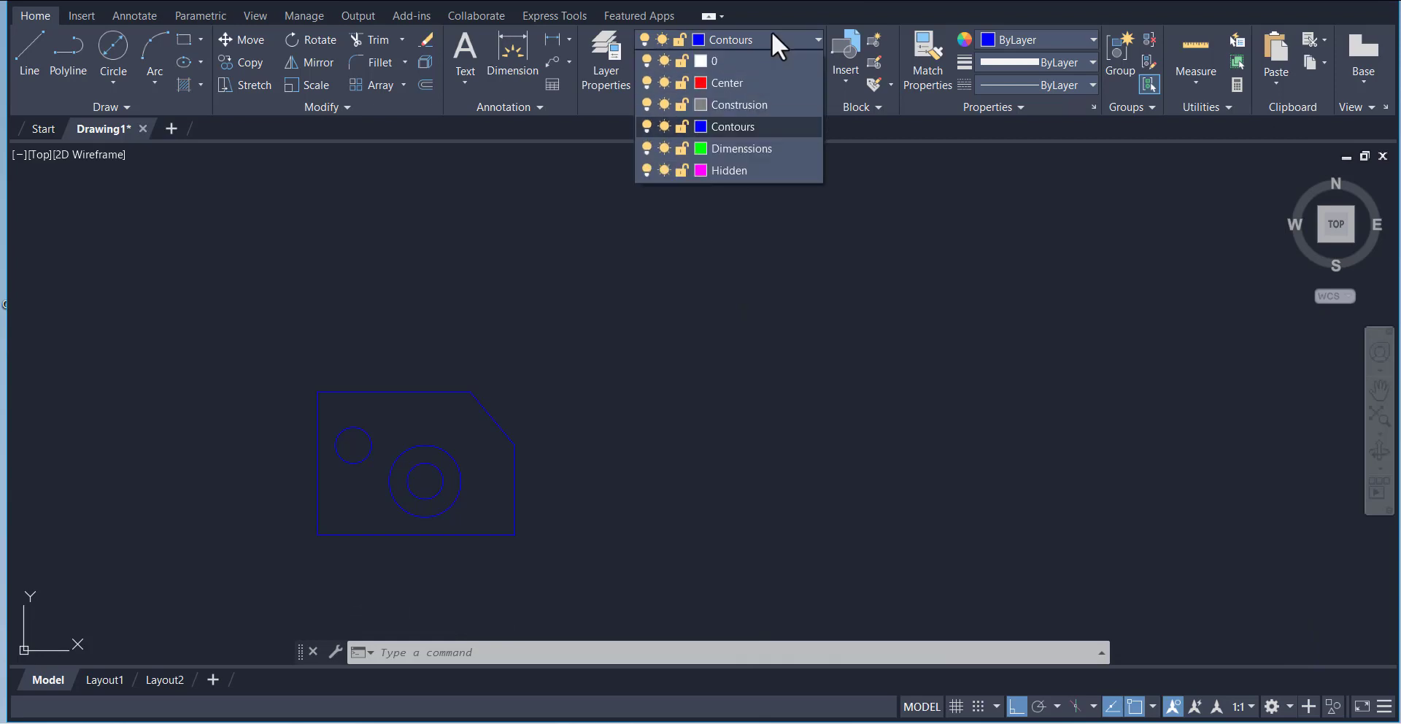
pyautogui.click(739, 104)
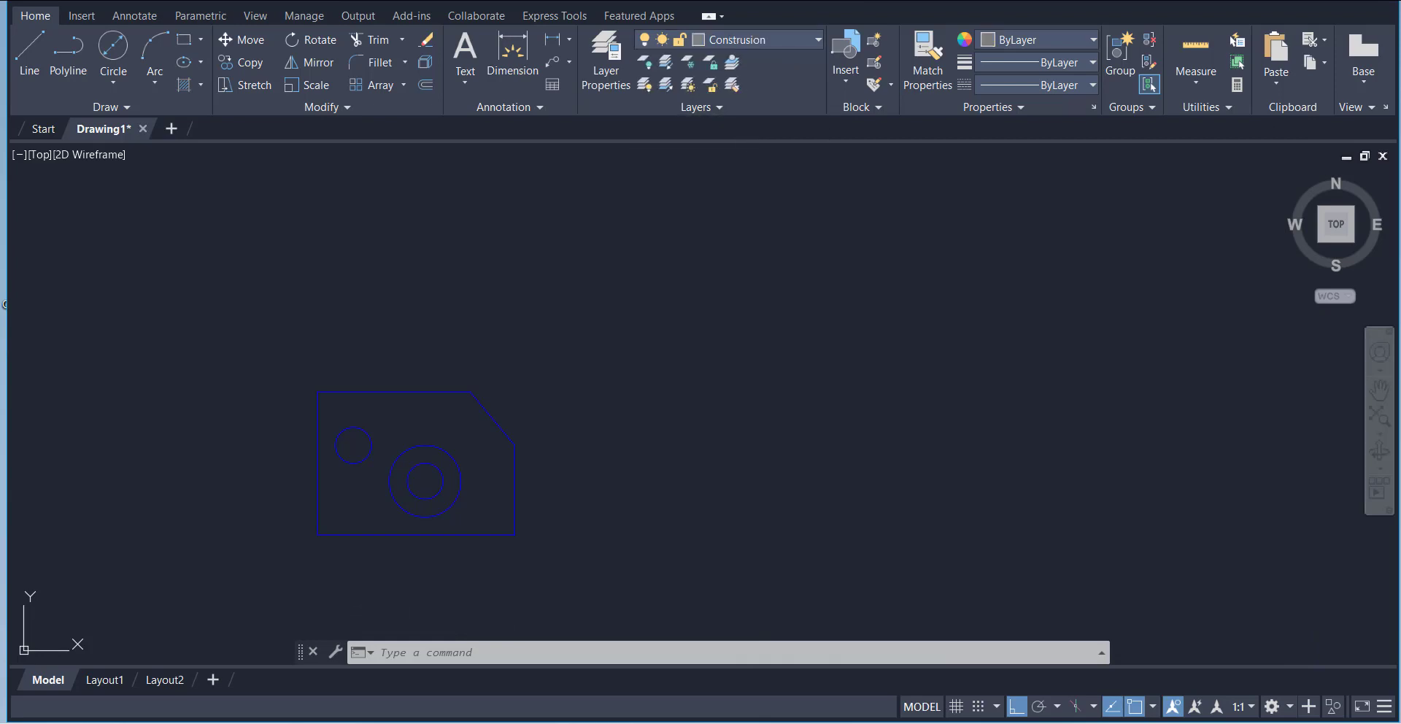
pyautogui.click(29, 67)
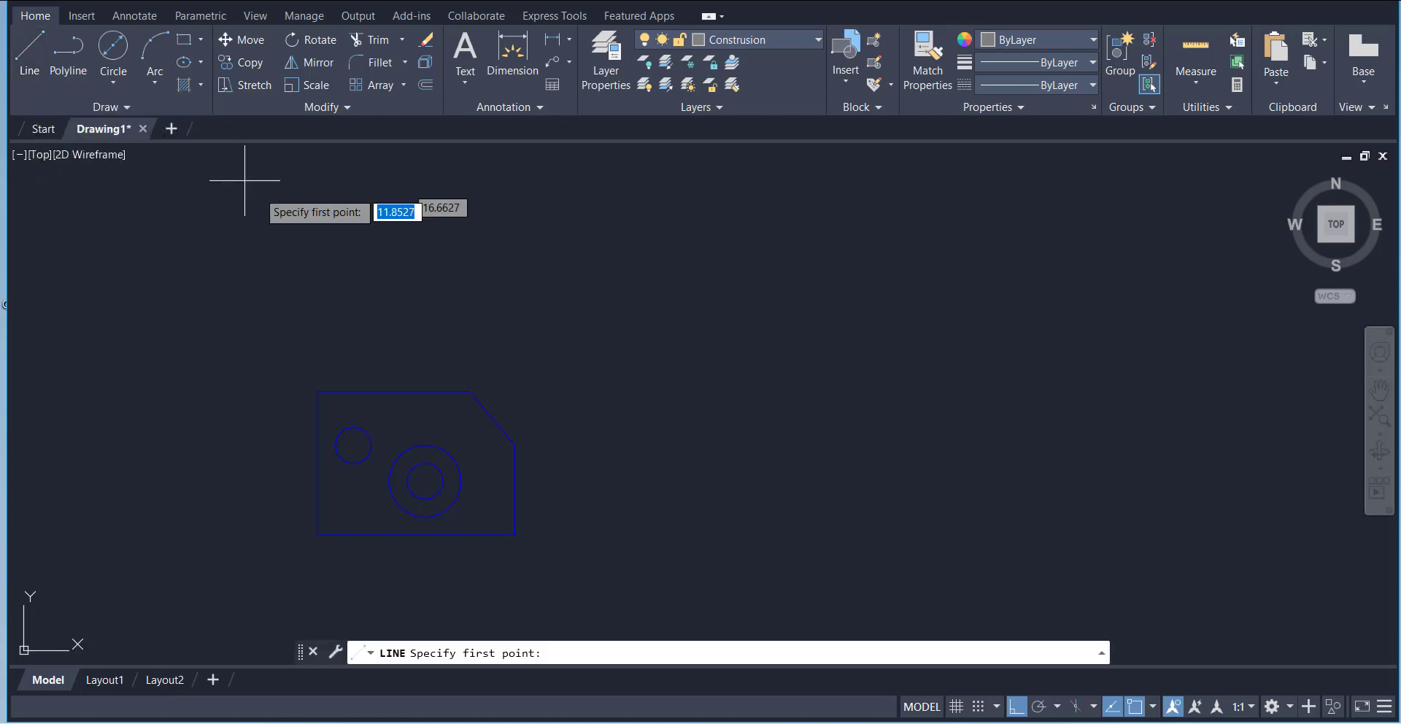
pyautogui.click(318, 391)
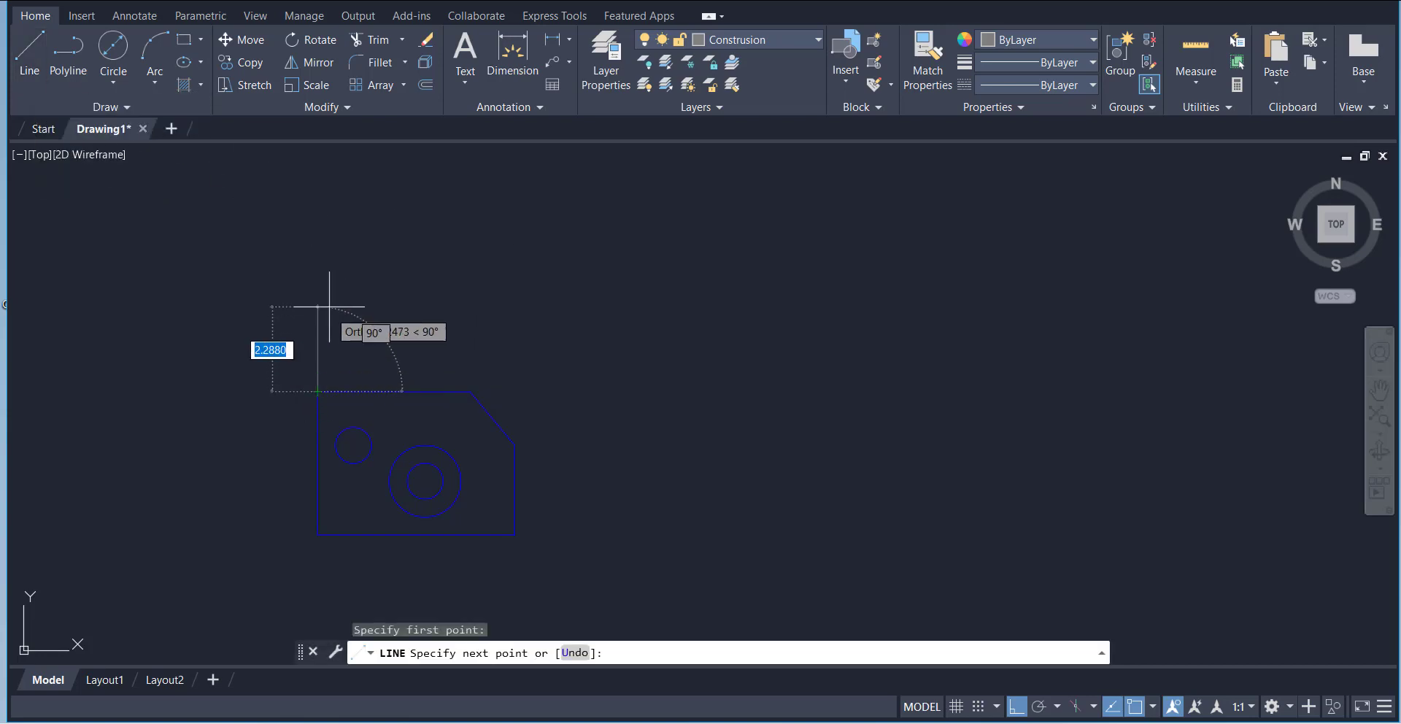
pyautogui.click(319, 270)
pyautogui.rightClick(400, 277)
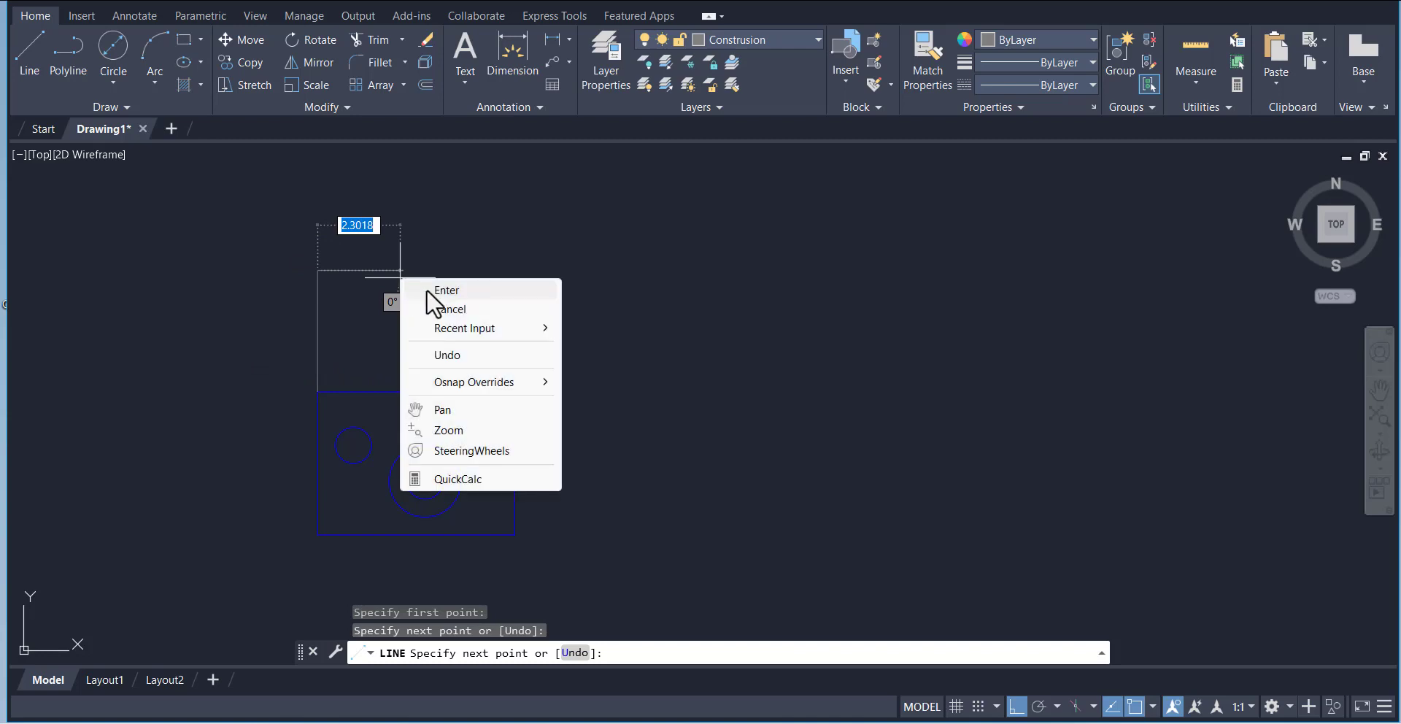
pyautogui.click(432, 287)
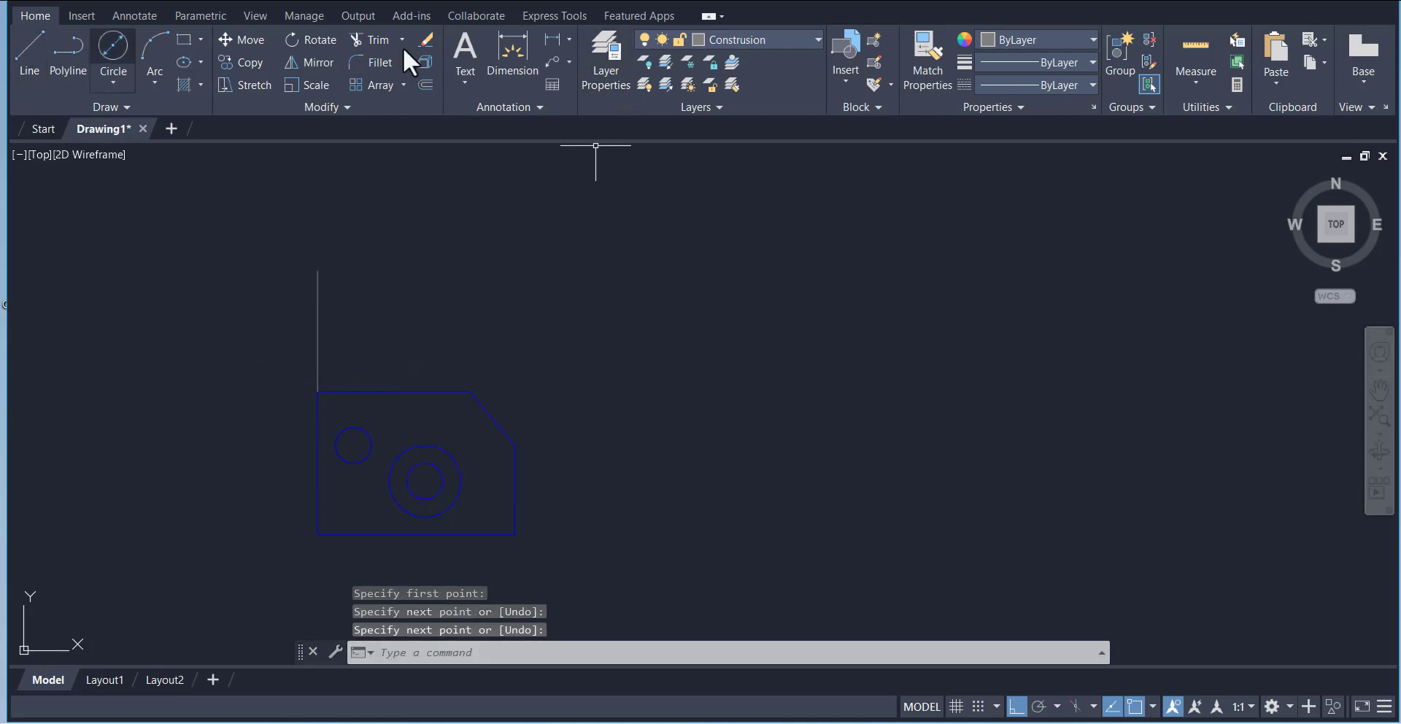
# Step: Make Contours the current layer
pyautogui.click(733, 41)
pyautogui.click(729, 125)
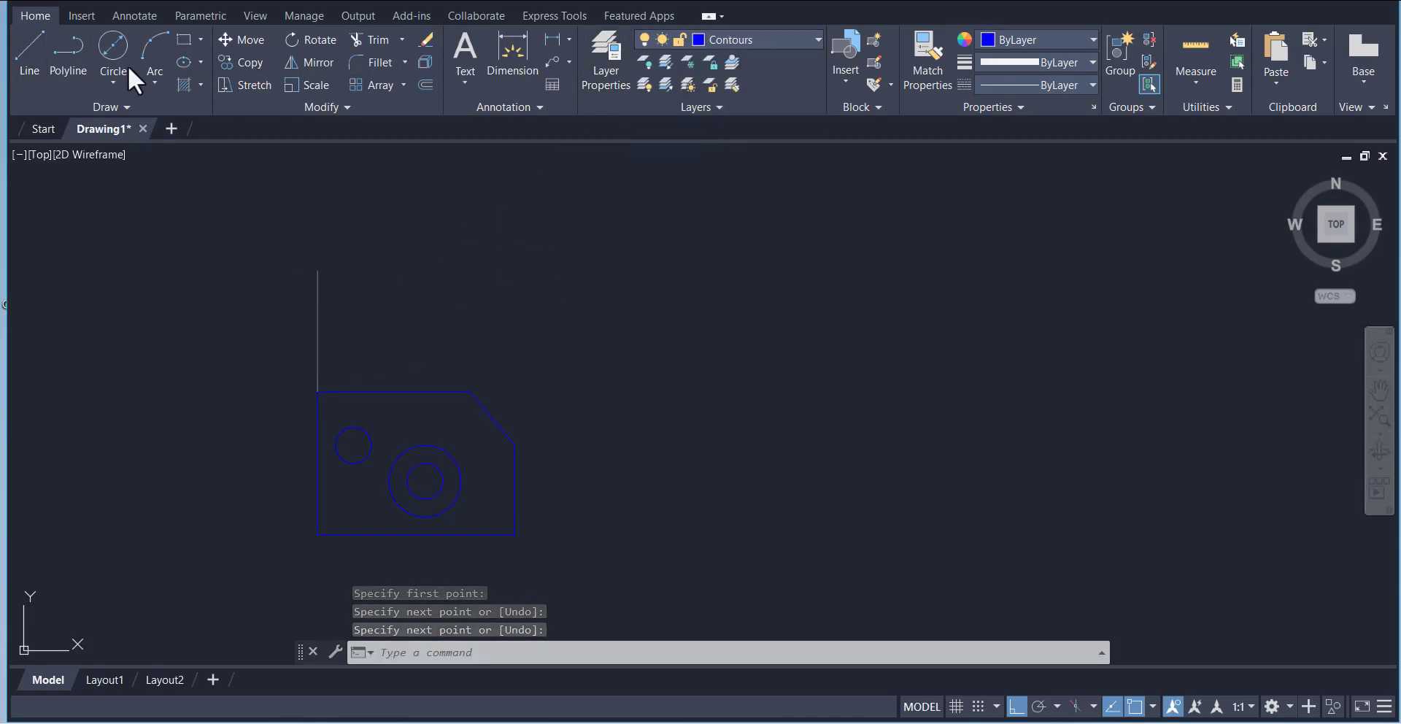
pyautogui.click(38, 49)
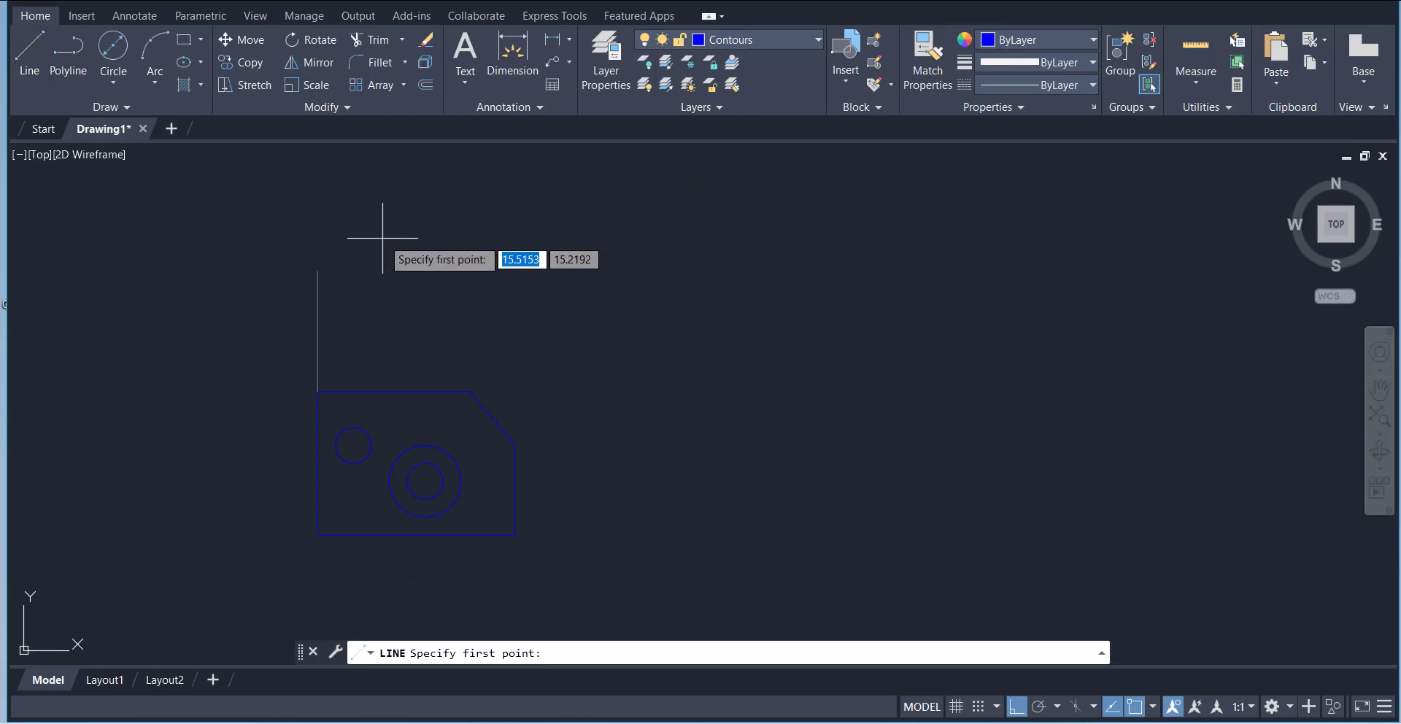
pyautogui.click(319, 271)
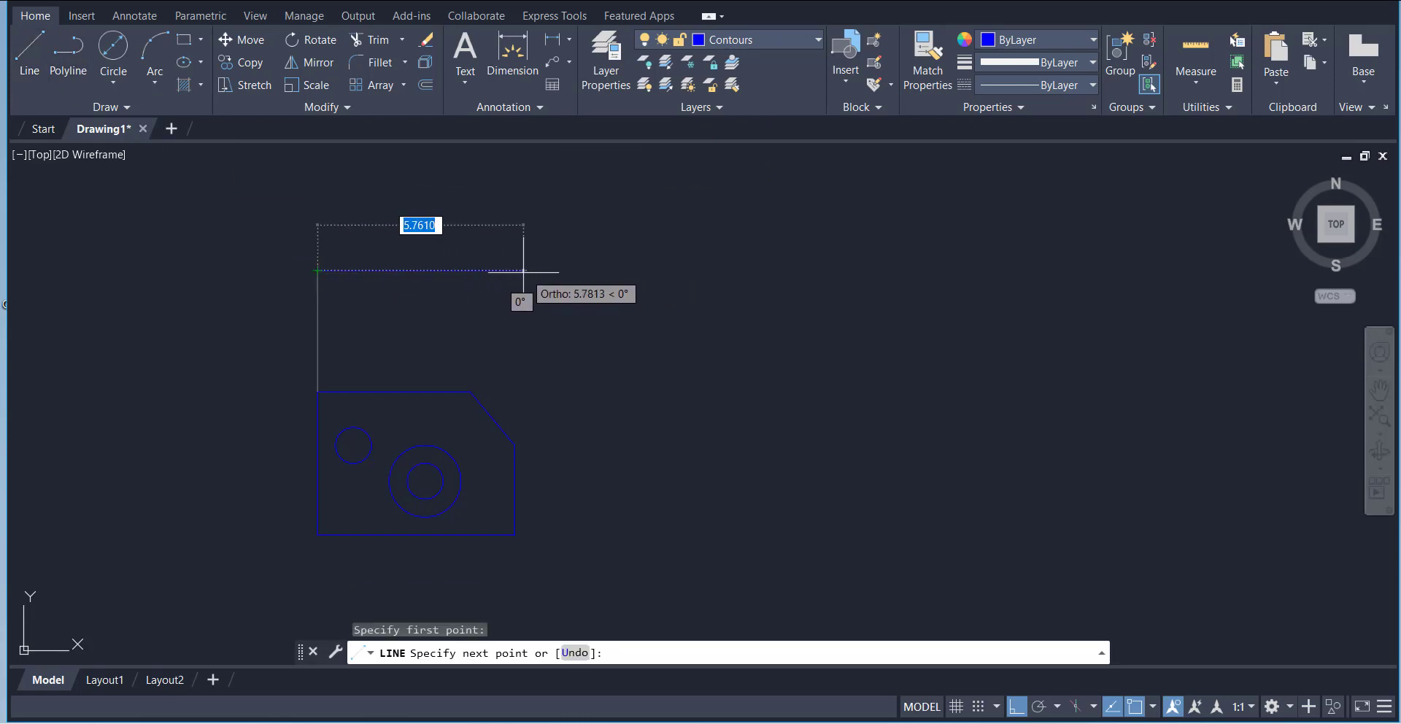
pyautogui.click(921, 722)
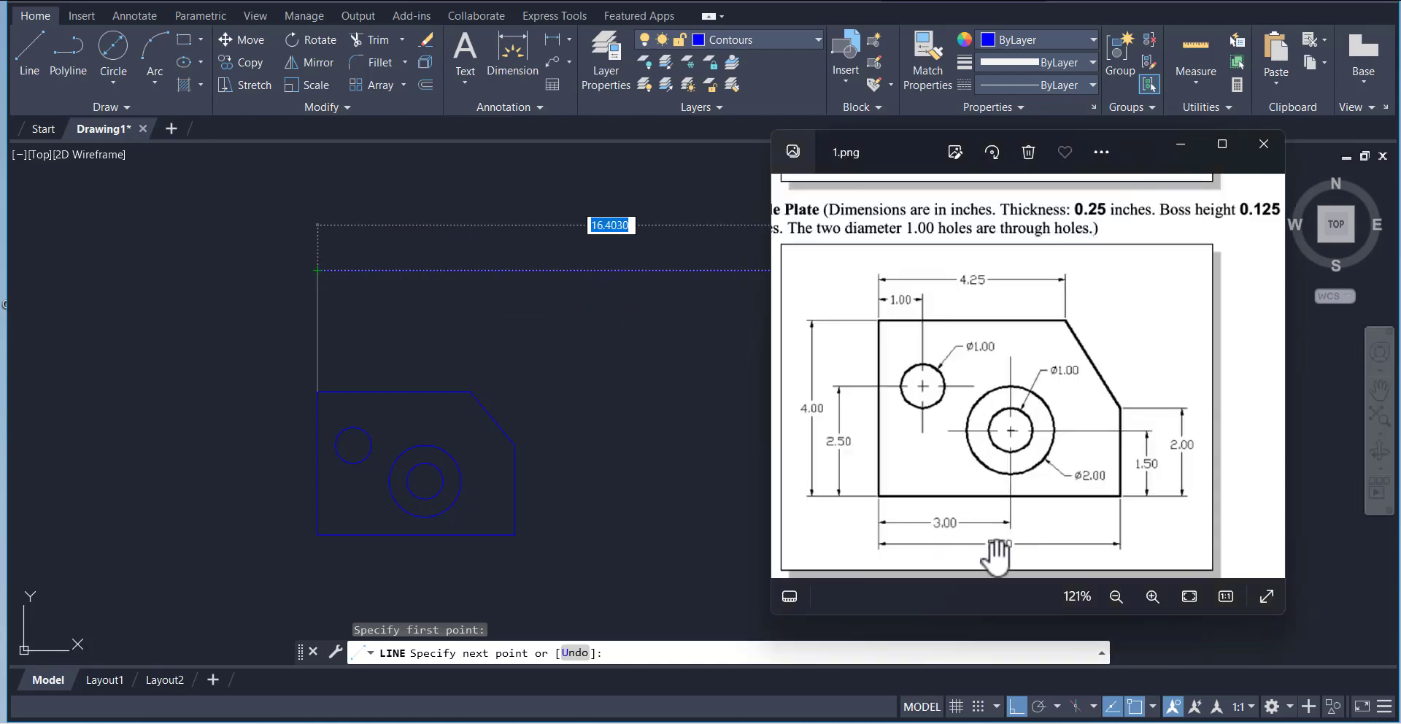
pyautogui.click(686, 440)
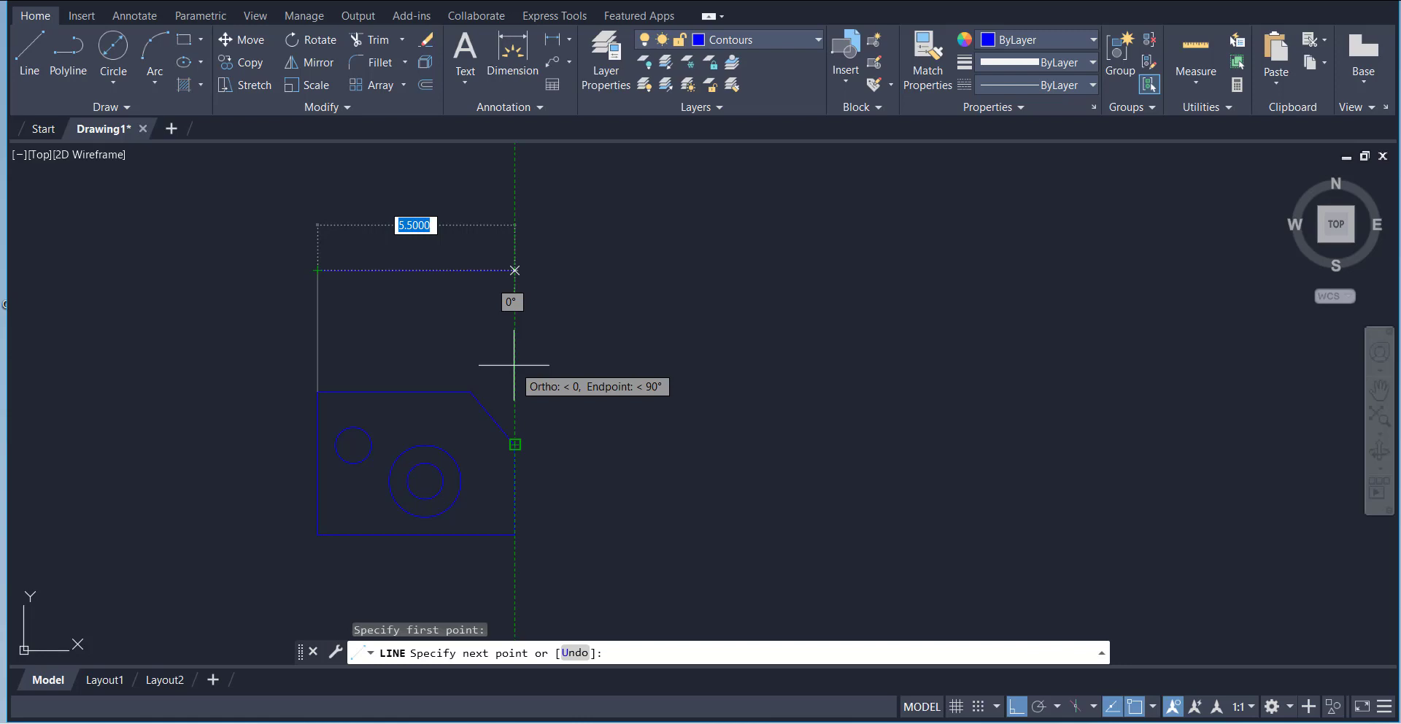
pyautogui.press('Return')
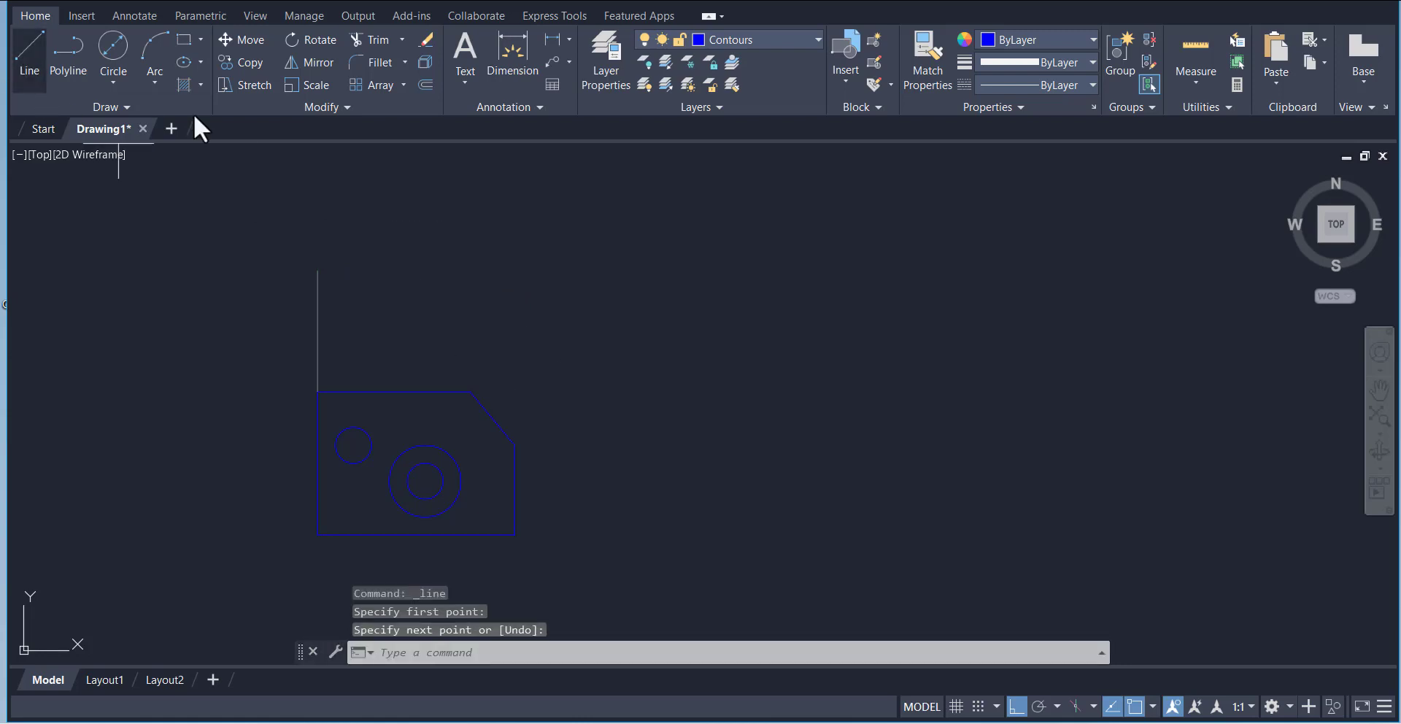
# Step: Draw a 5.5-long horizontal line to the right from the upper end of the vertical projection line
pyautogui.press('Return')
pyautogui.click(317, 270)
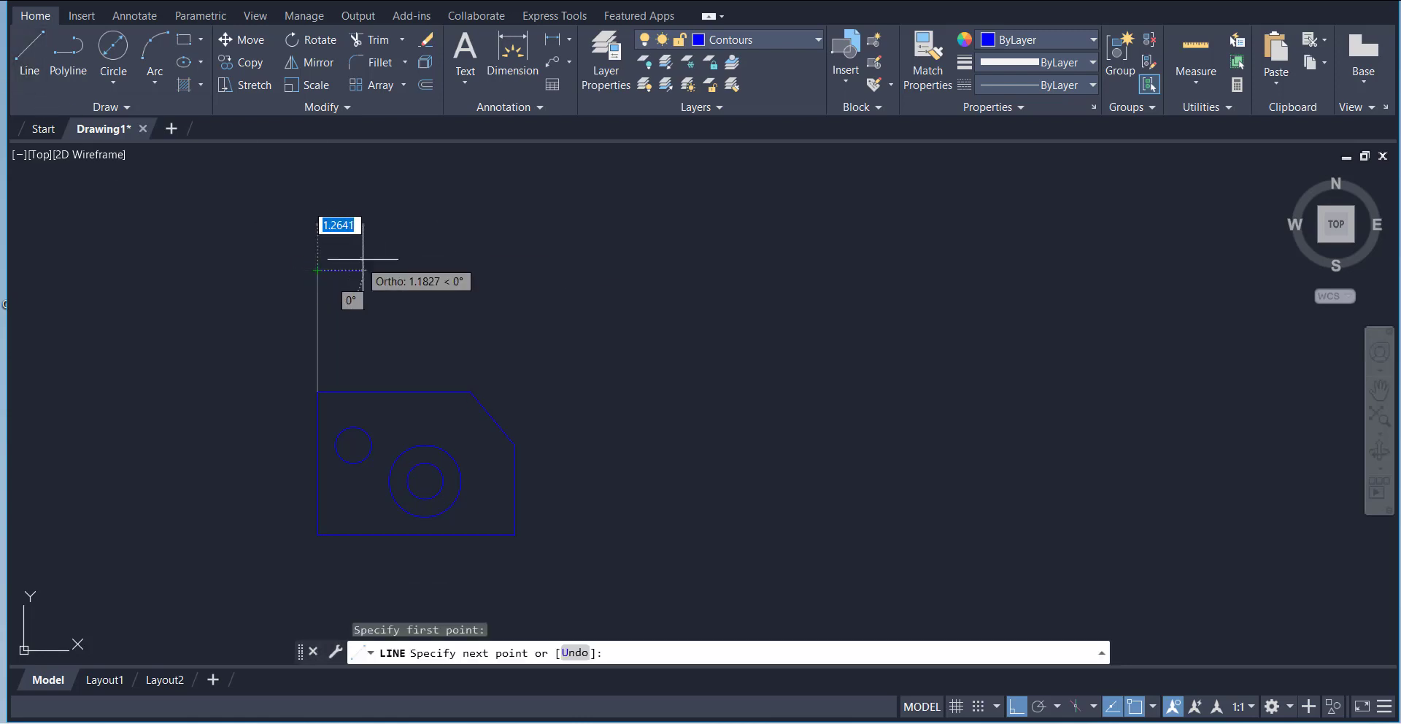
pyautogui.write('5.5')
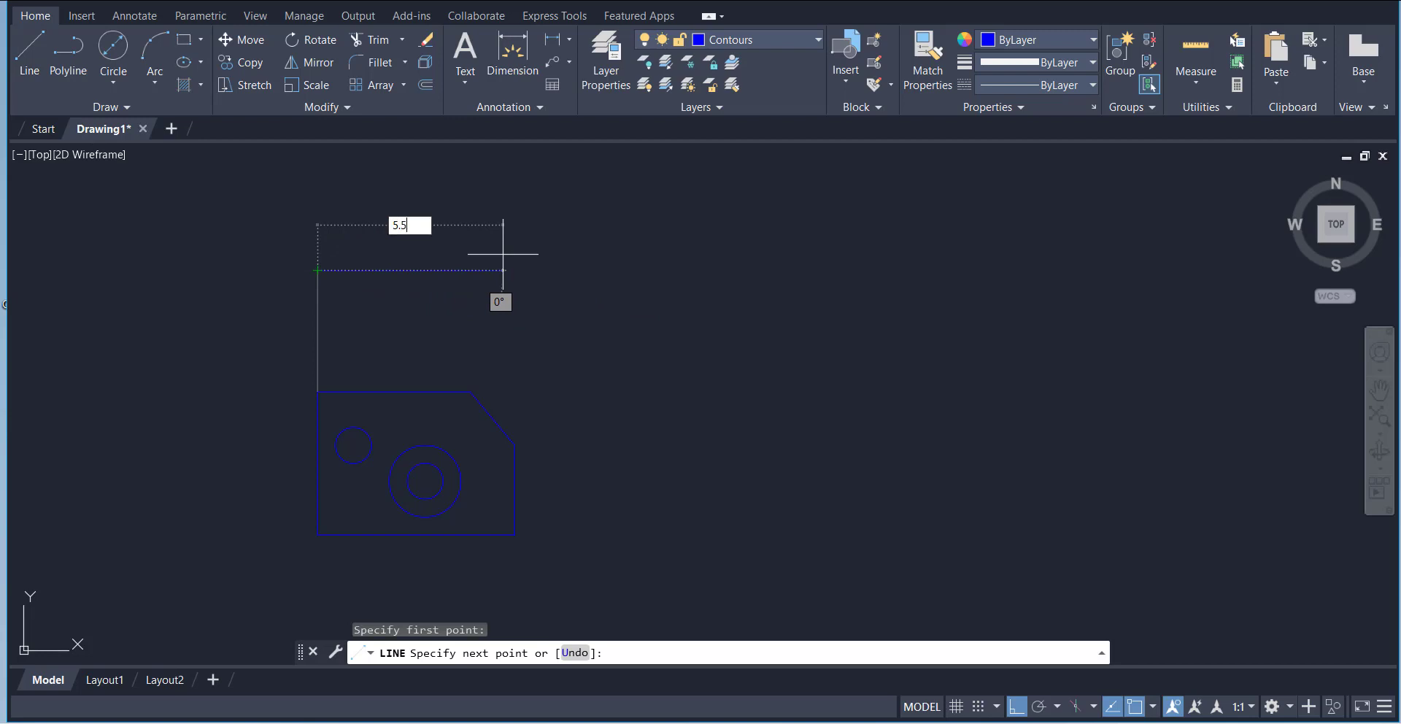
pyautogui.press('Return')
pyautogui.rightClick(593, 346)
pyautogui.click(605, 352)
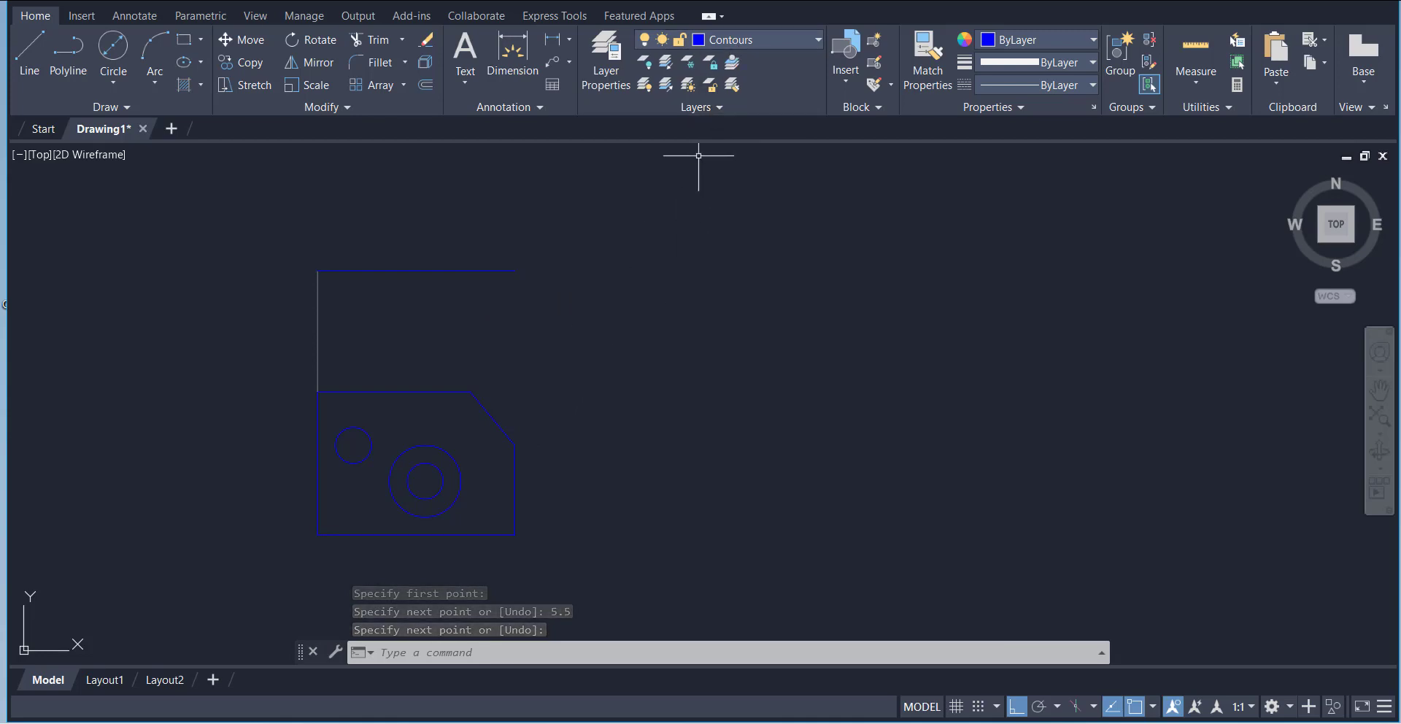
# Step: Check the plate thickness in the reference image and offset the 5.5 line upward by 0.25
pyautogui.click(927, 721)
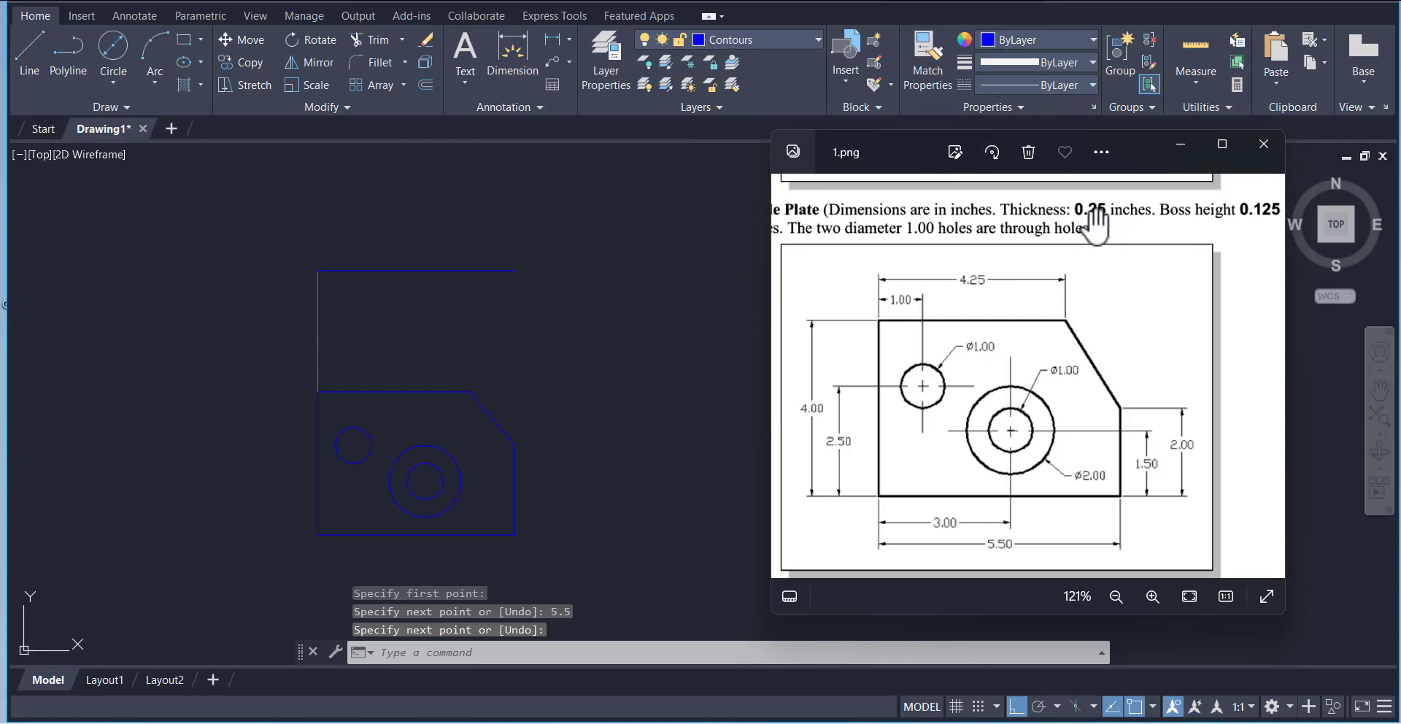
pyautogui.click(489, 204)
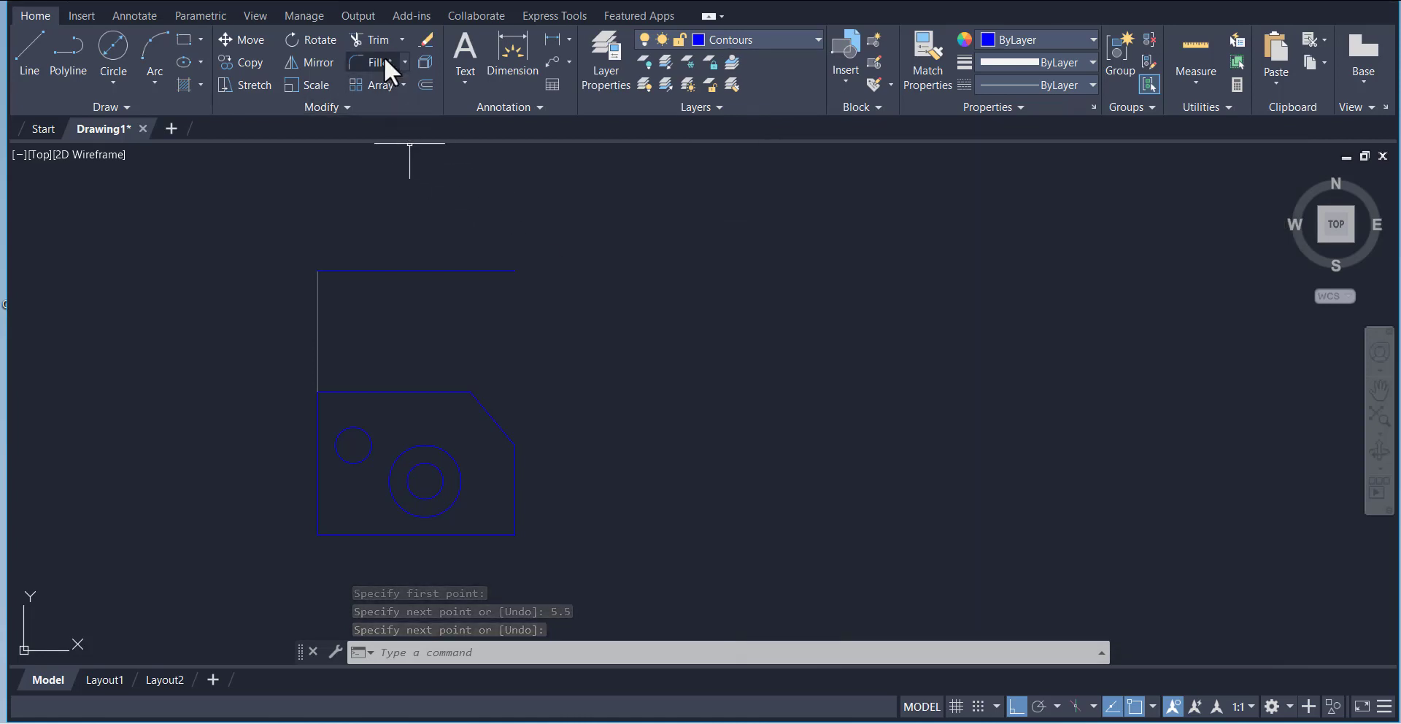
pyautogui.click(427, 85)
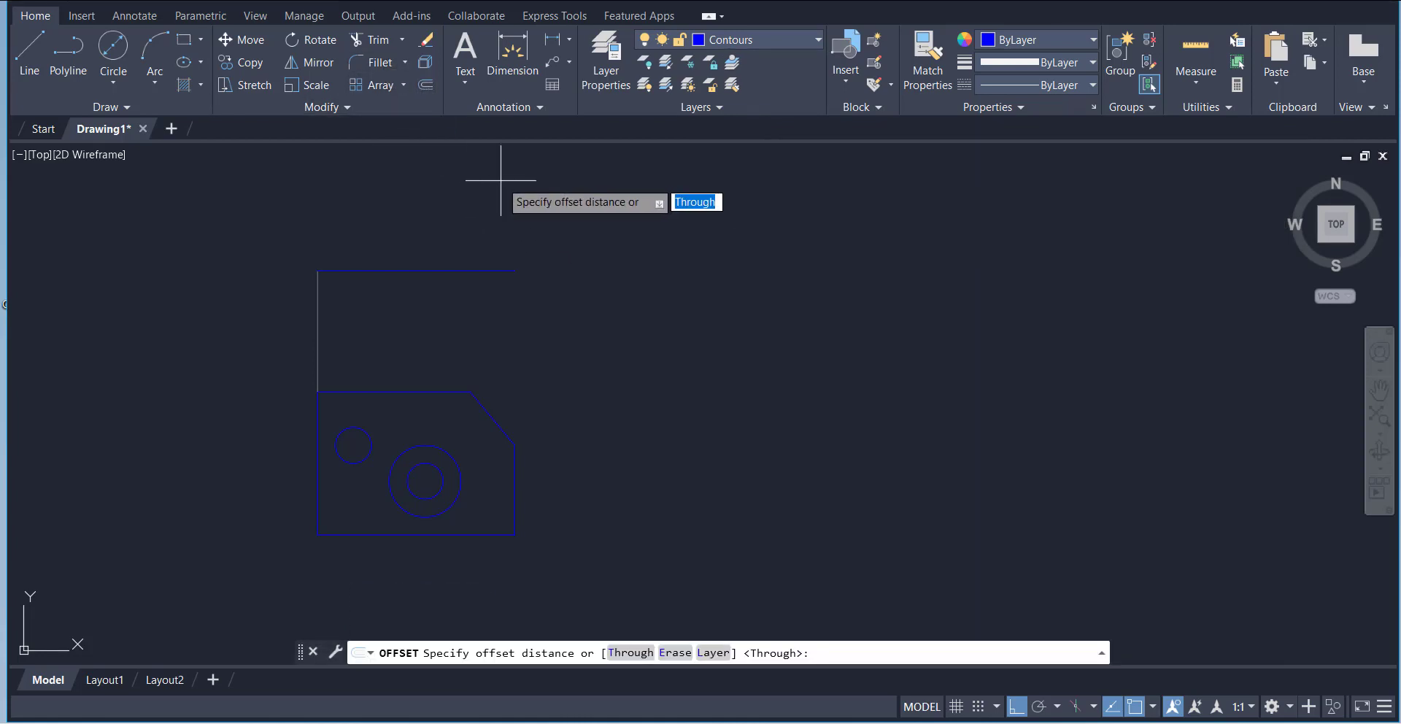
pyautogui.write('0.25')
pyautogui.press('Return')
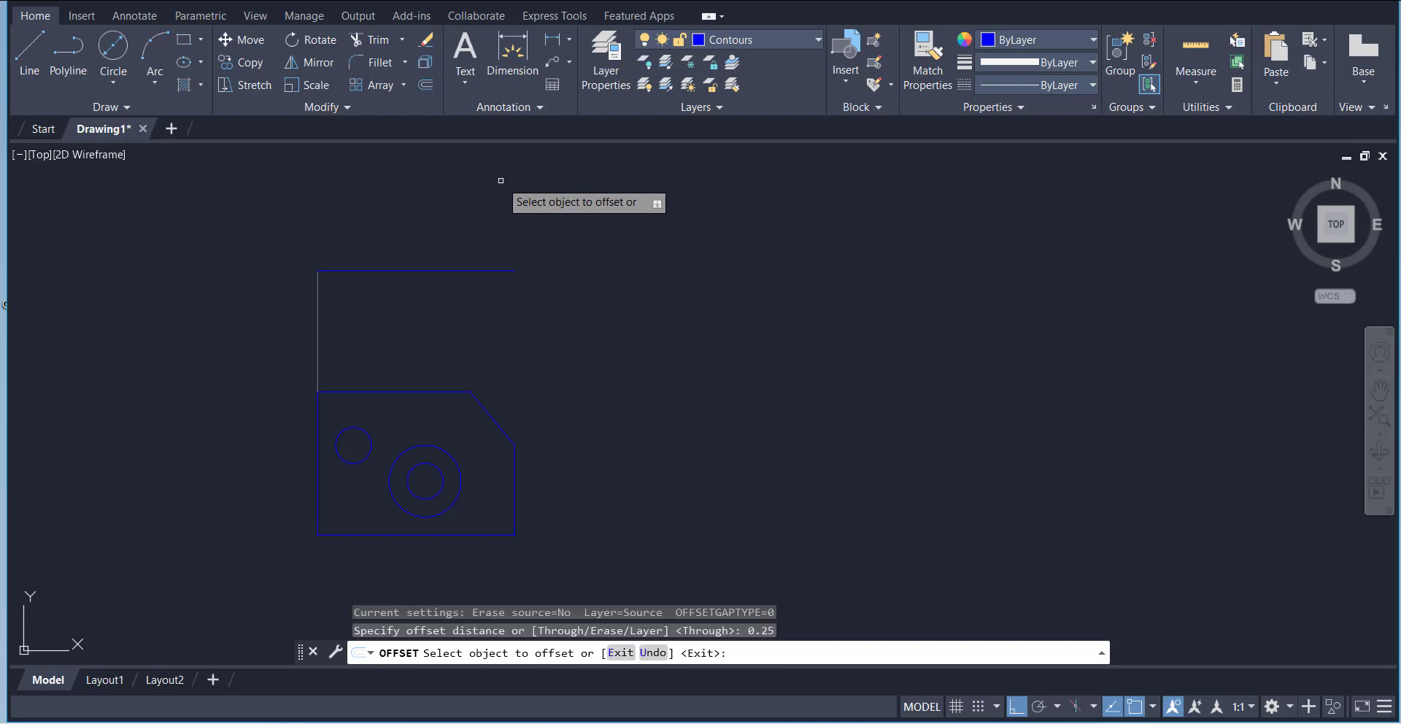
pyautogui.click(486, 272)
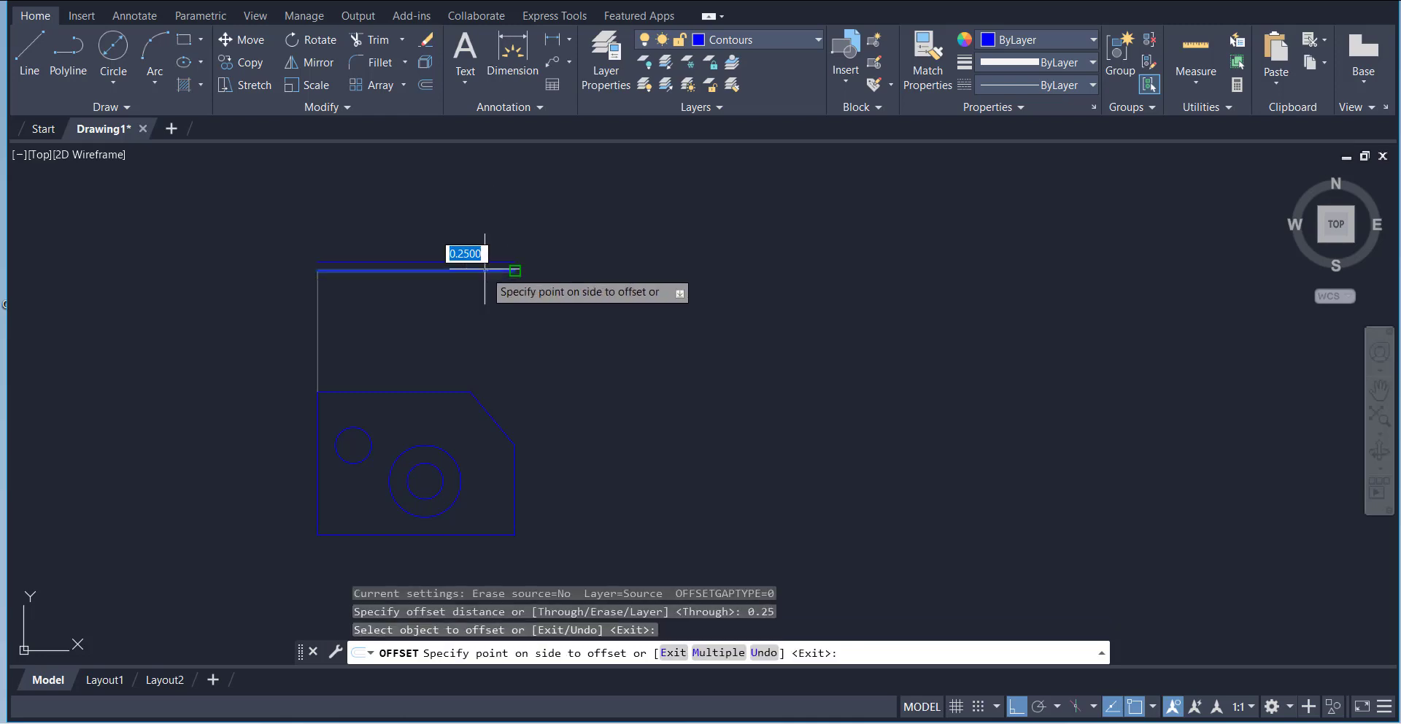
pyautogui.click(460, 206)
pyautogui.rightClick(472, 197)
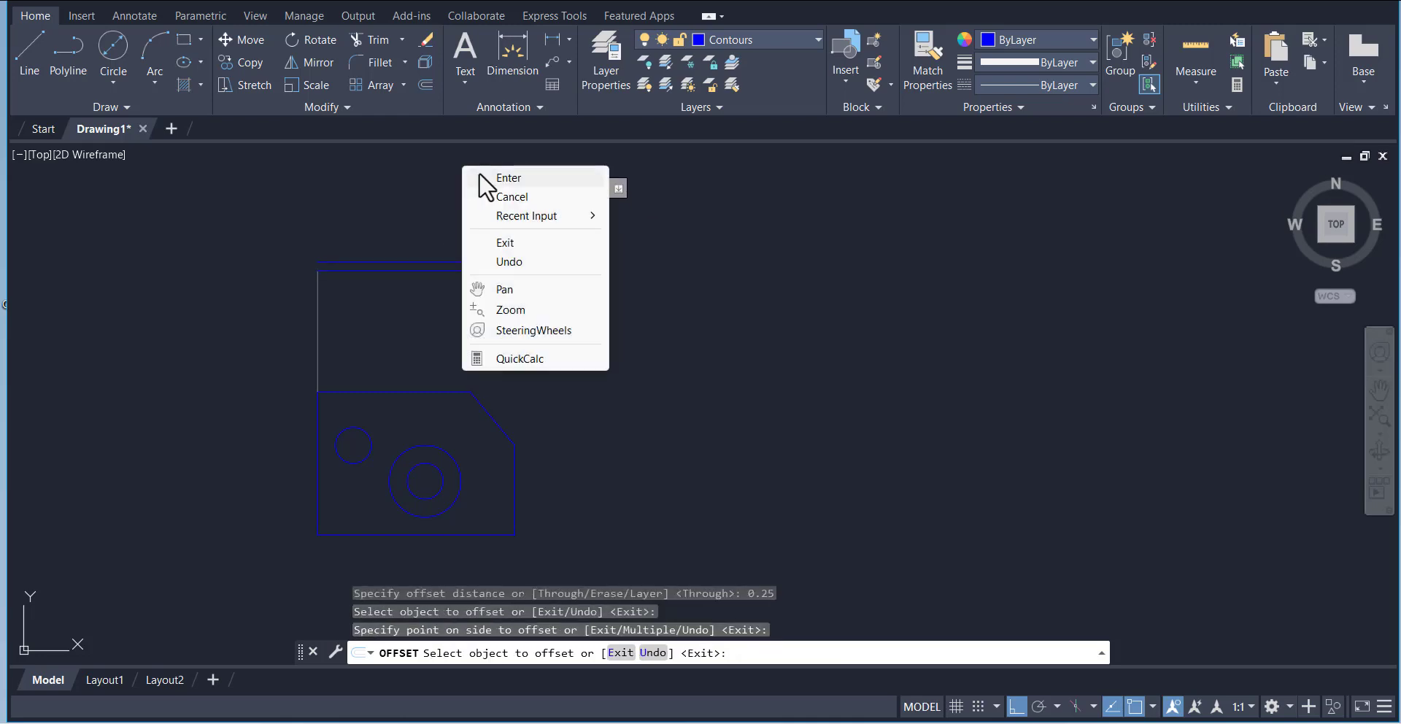
pyautogui.click(478, 173)
# Step: Close both ends of the two parallel horizontal lines with short vertical lines to complete the plate's edge view
pyautogui.click(19, 66)
pyautogui.click(317, 261)
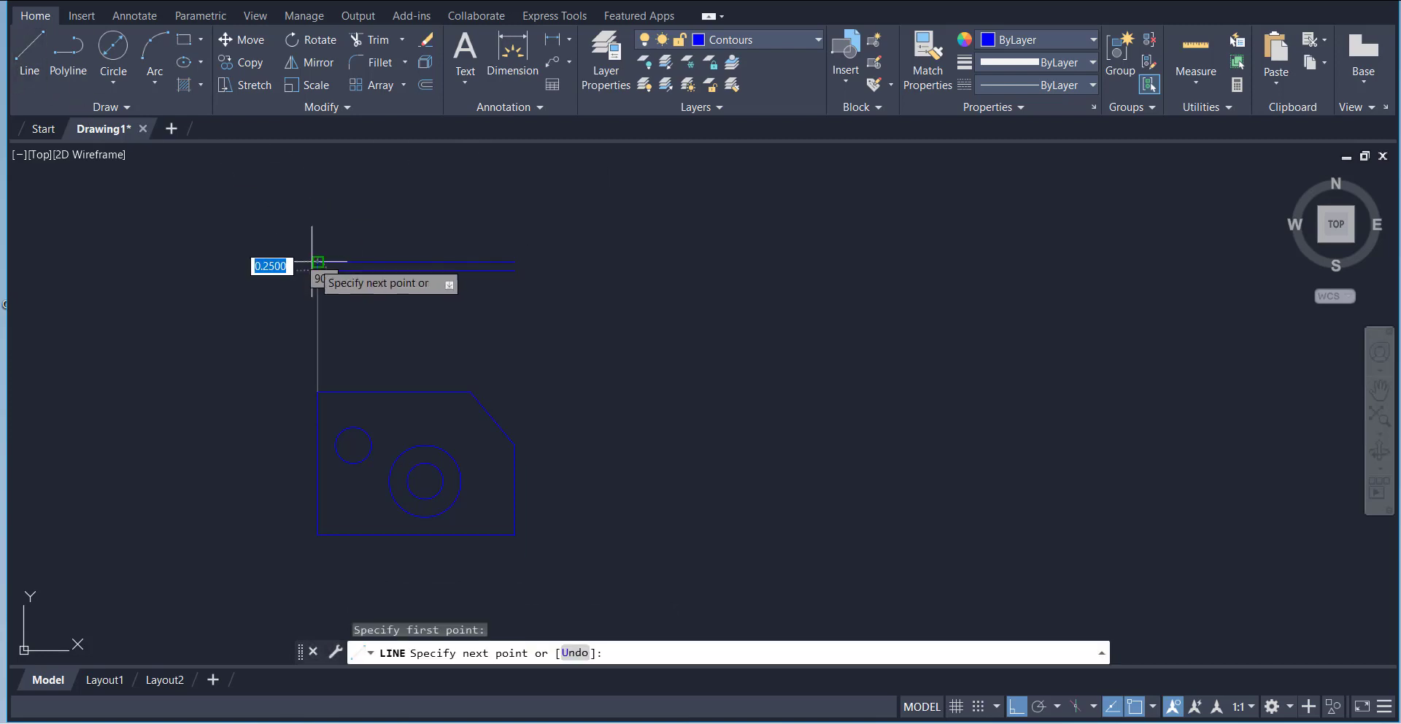
pyautogui.rightClick(276, 206)
pyautogui.click(280, 212)
pyautogui.rightClick(317, 196)
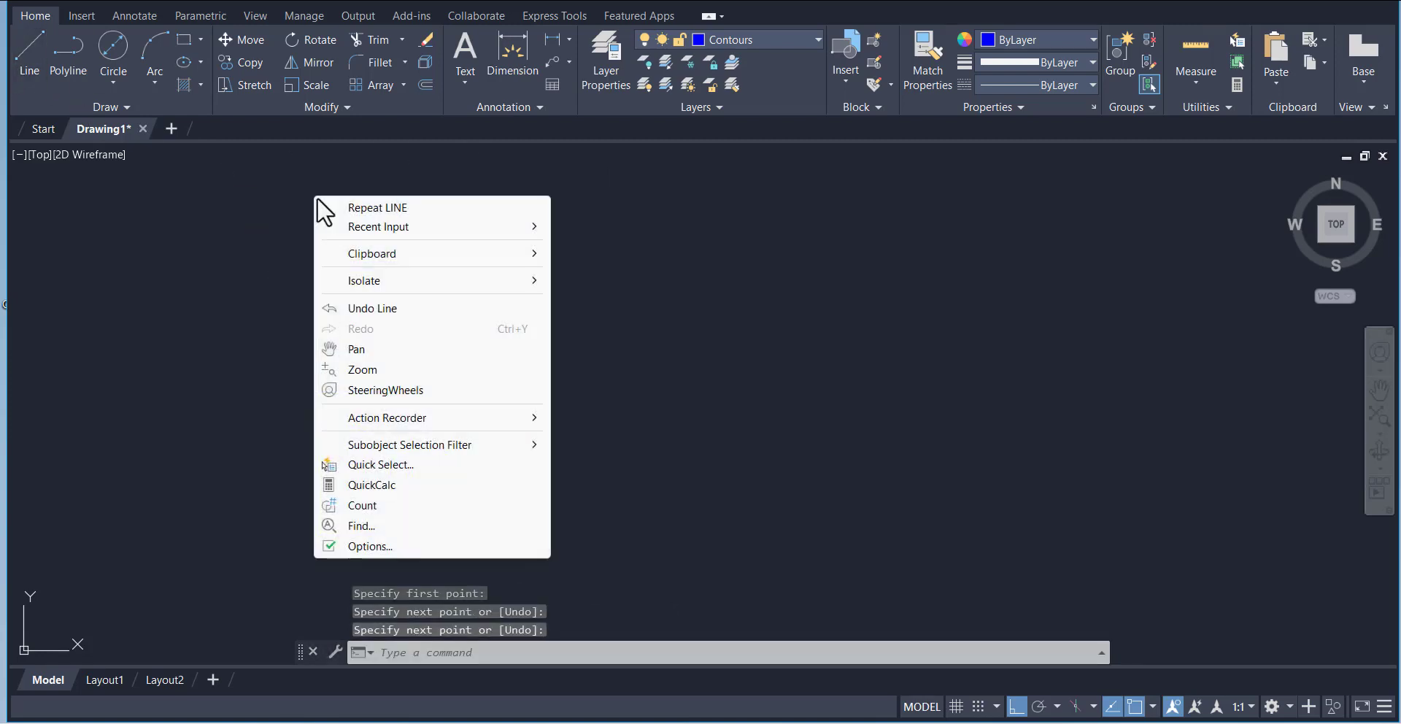
pyautogui.click(335, 205)
pyautogui.click(513, 268)
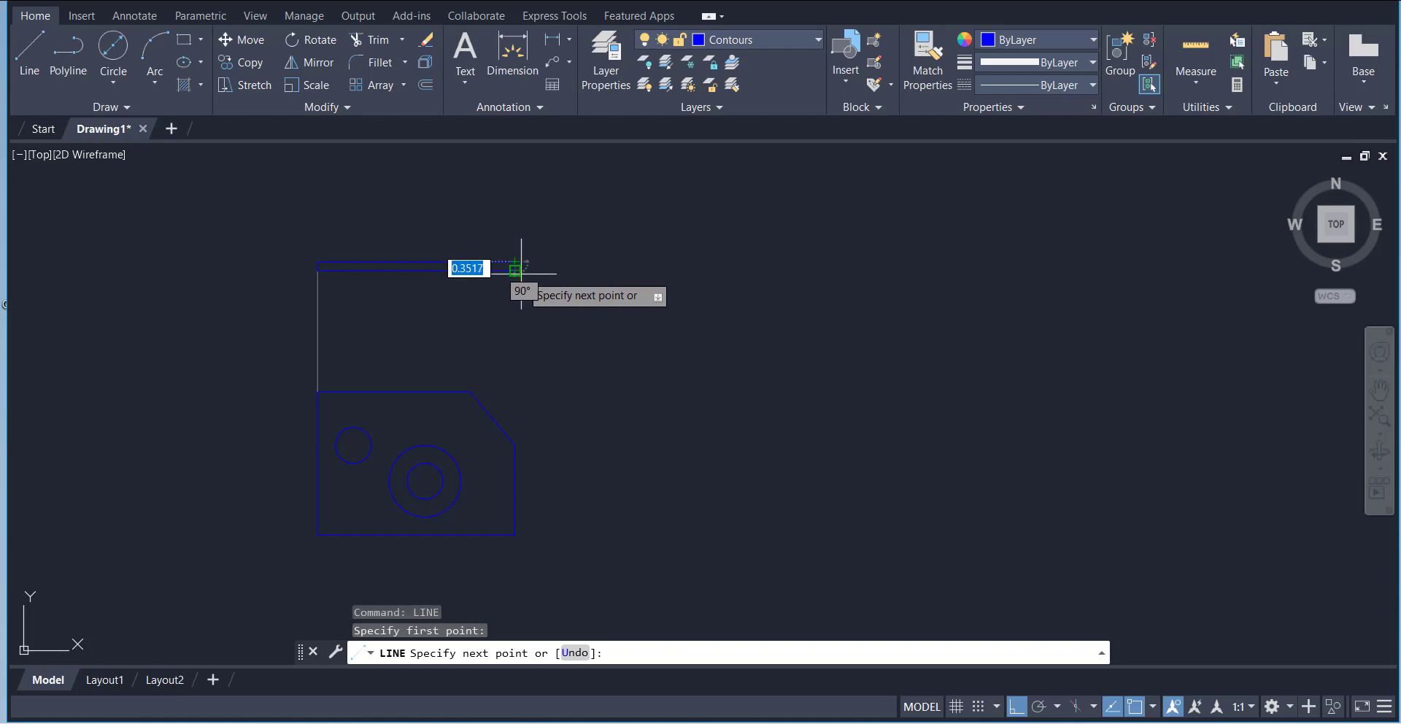
pyautogui.rightClick(590, 213)
pyautogui.click(626, 227)
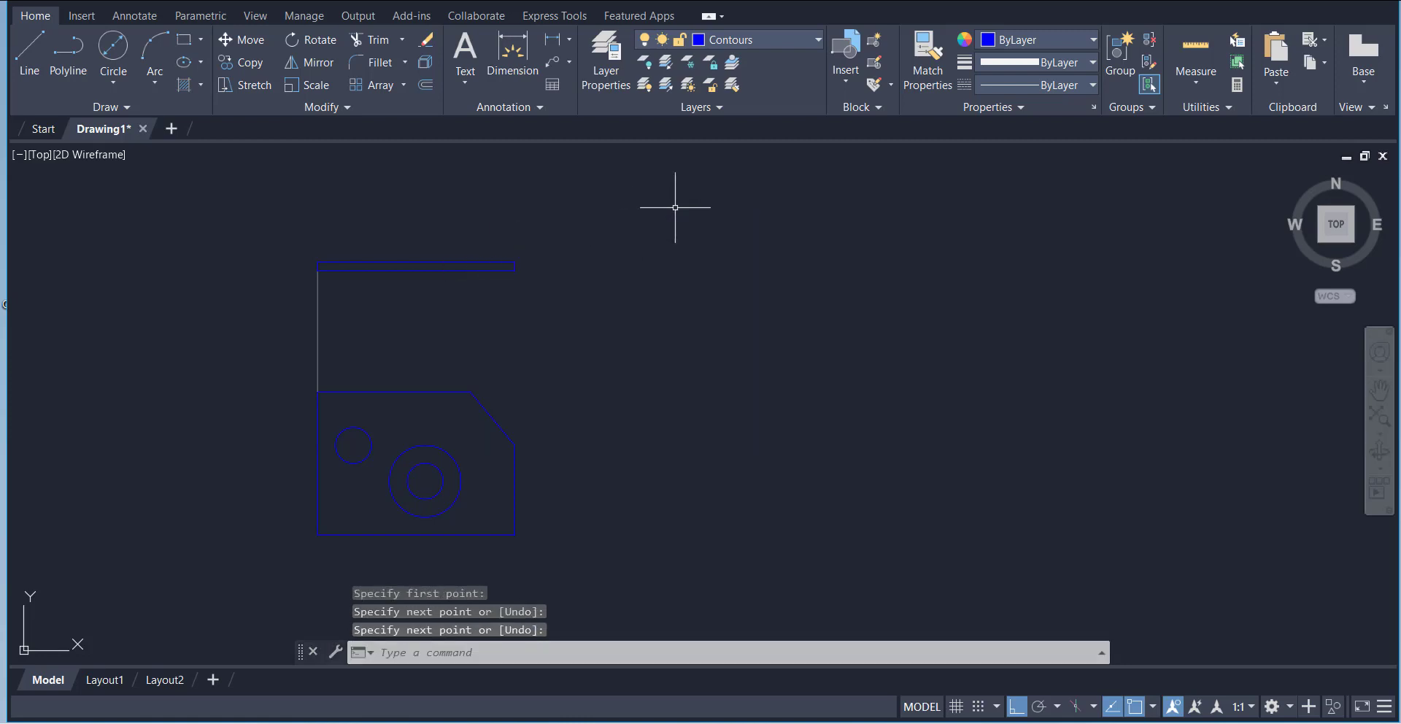
# Step: Make Construsion the current layer and draw a vertical projection line up from the upper corner of the plate's angled edge
pyautogui.click(764, 42)
pyautogui.click(740, 106)
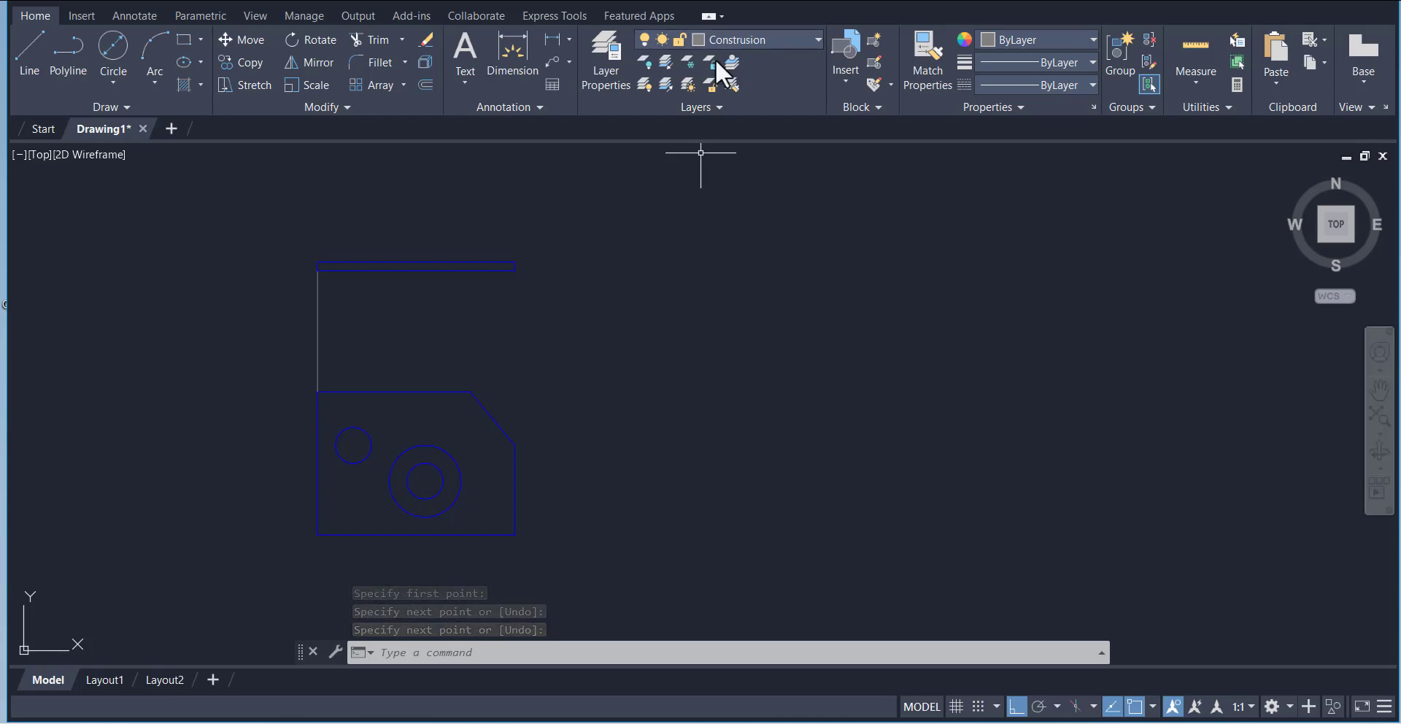
pyautogui.click(30, 59)
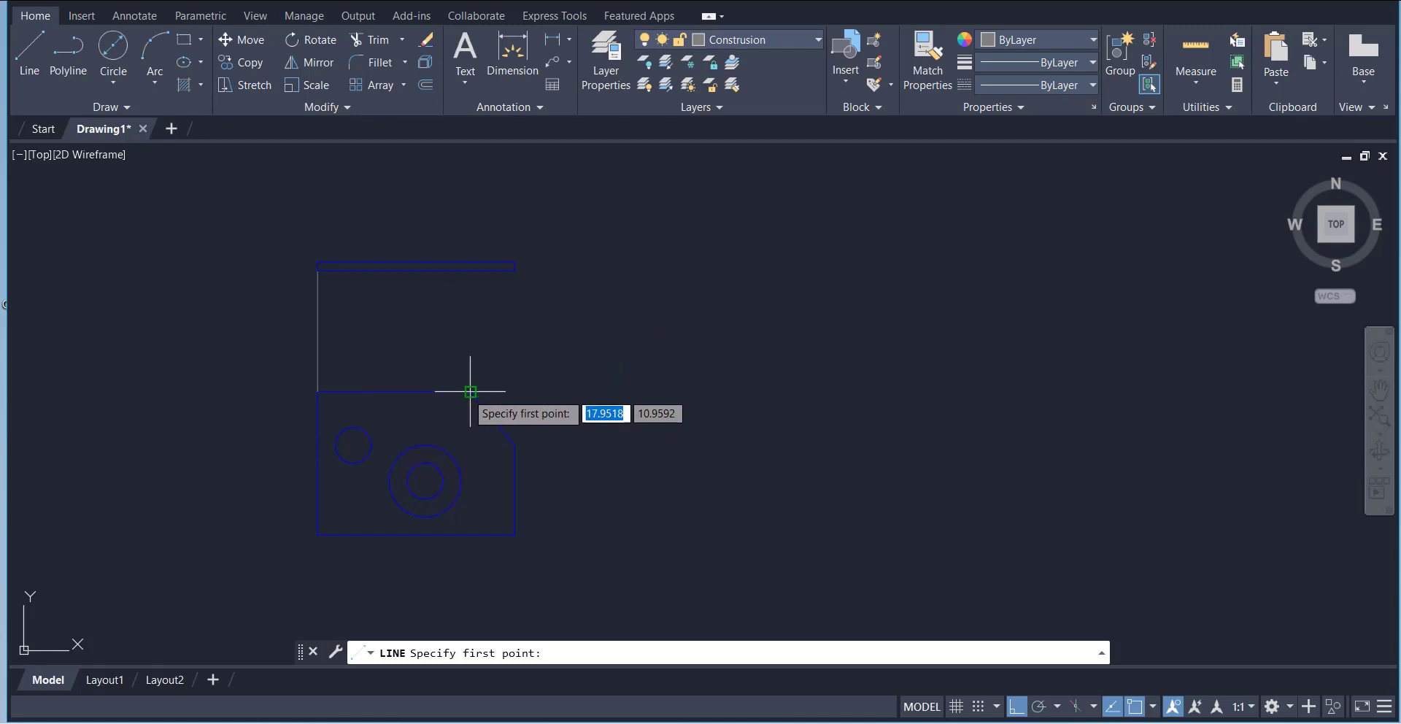
pyautogui.click(470, 392)
pyautogui.click(470, 299)
pyautogui.rightClick(518, 328)
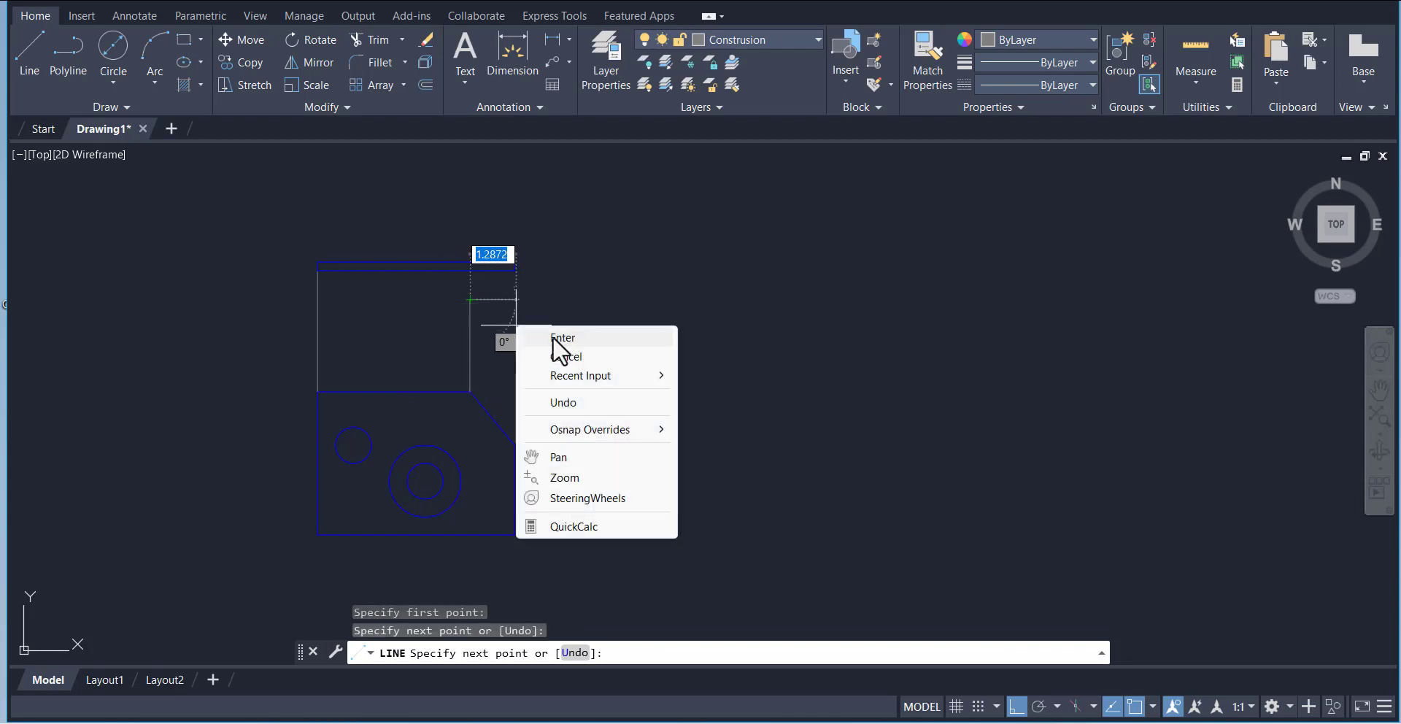
pyautogui.click(558, 337)
# Step: Draw a vertical projection line from the lower corner of the angled edge up to the edge view's lower-right corner
pyautogui.rightClick(546, 313)
pyautogui.click(576, 326)
pyautogui.click(516, 444)
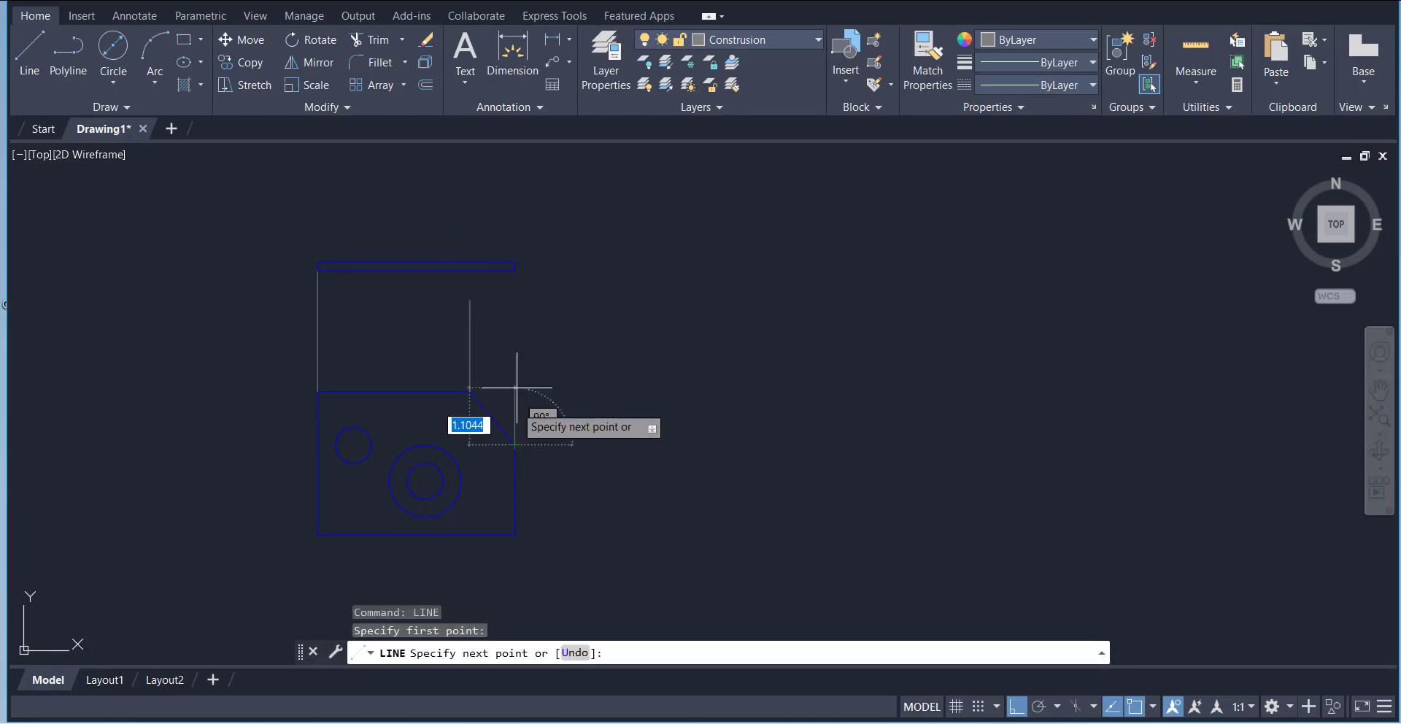
pyautogui.click(515, 270)
pyautogui.rightClick(578, 249)
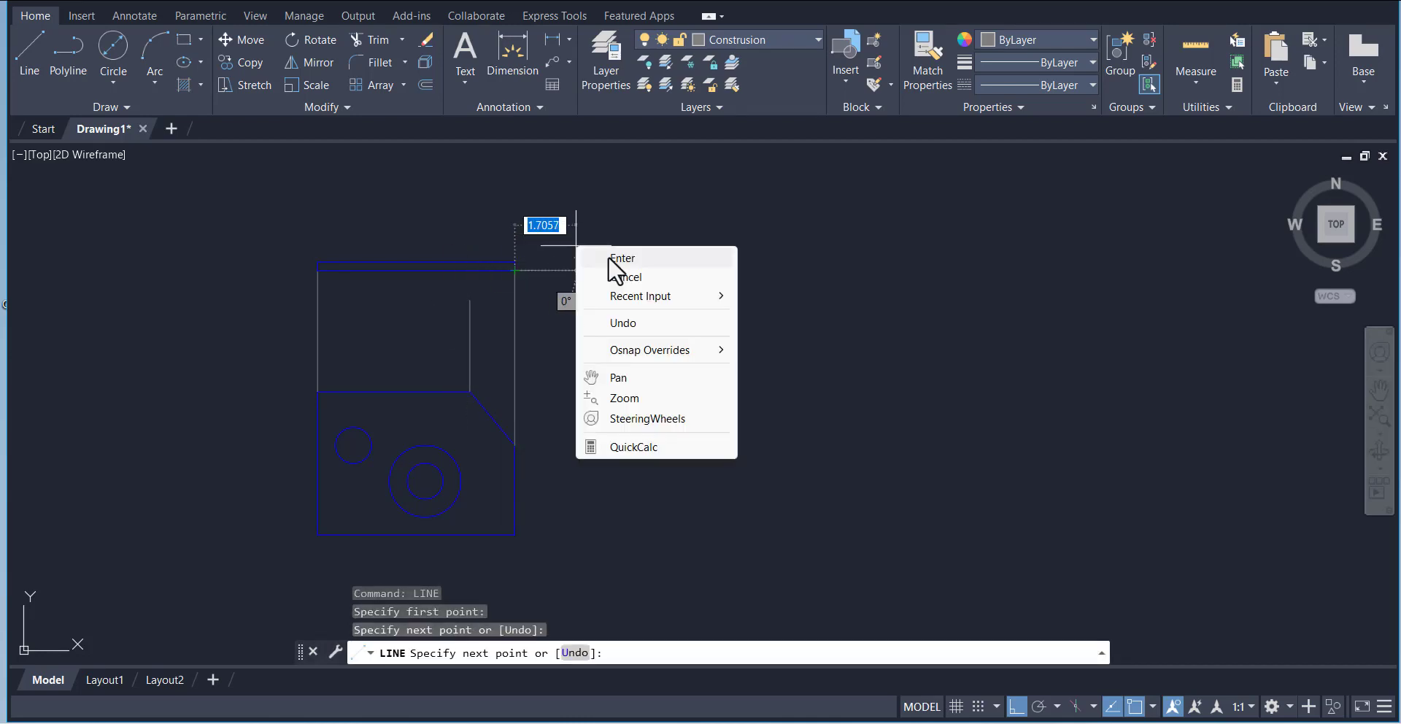
pyautogui.click(607, 261)
# Step: Restart the Line command and enable the Quadrant object snap for projecting the circles
pyautogui.rightClick(557, 205)
pyautogui.click(583, 217)
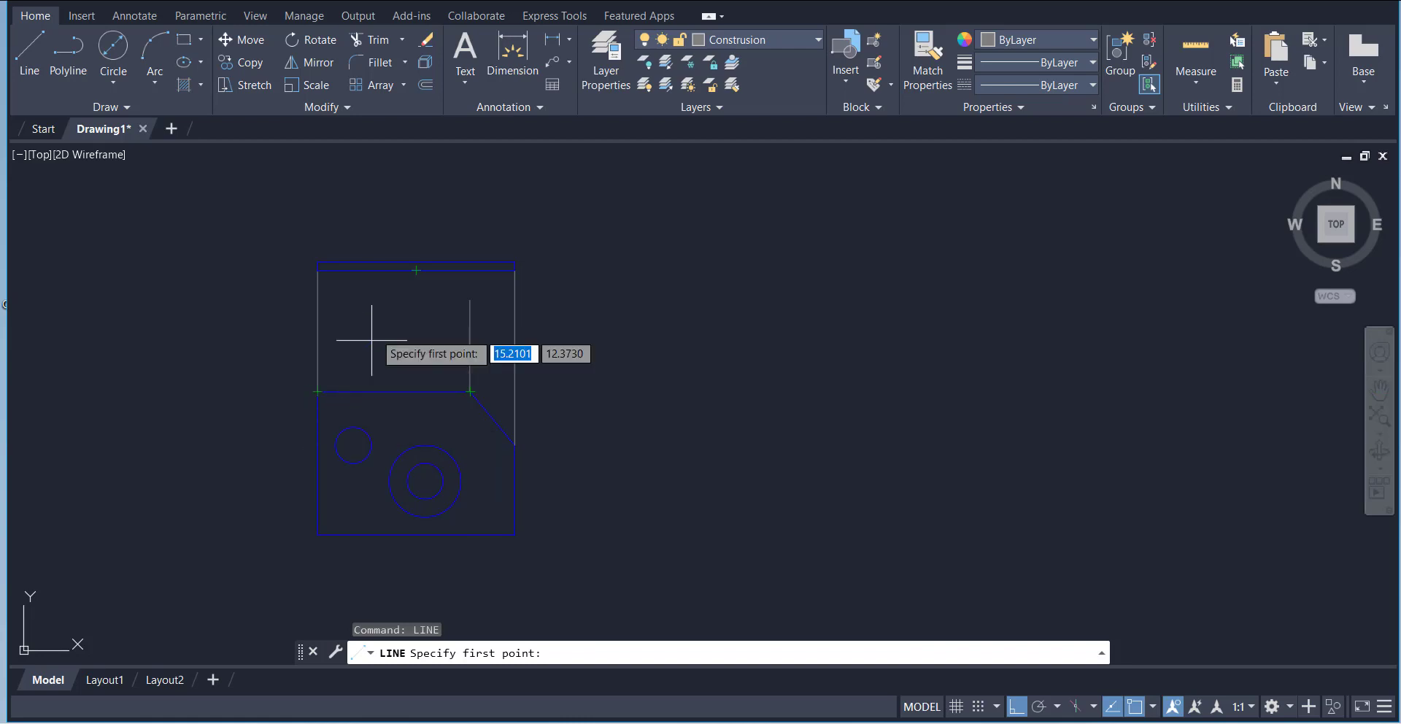
pyautogui.click(37, 47)
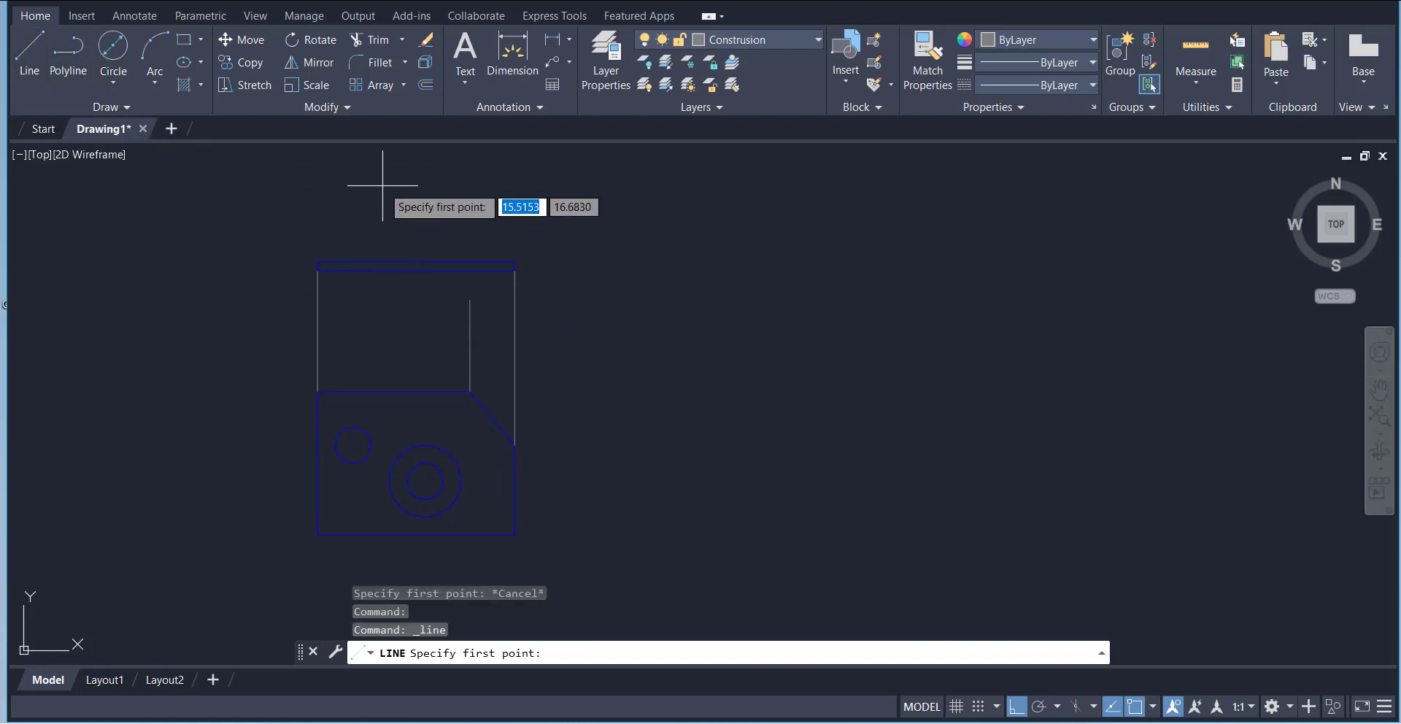
pyautogui.click(1154, 705)
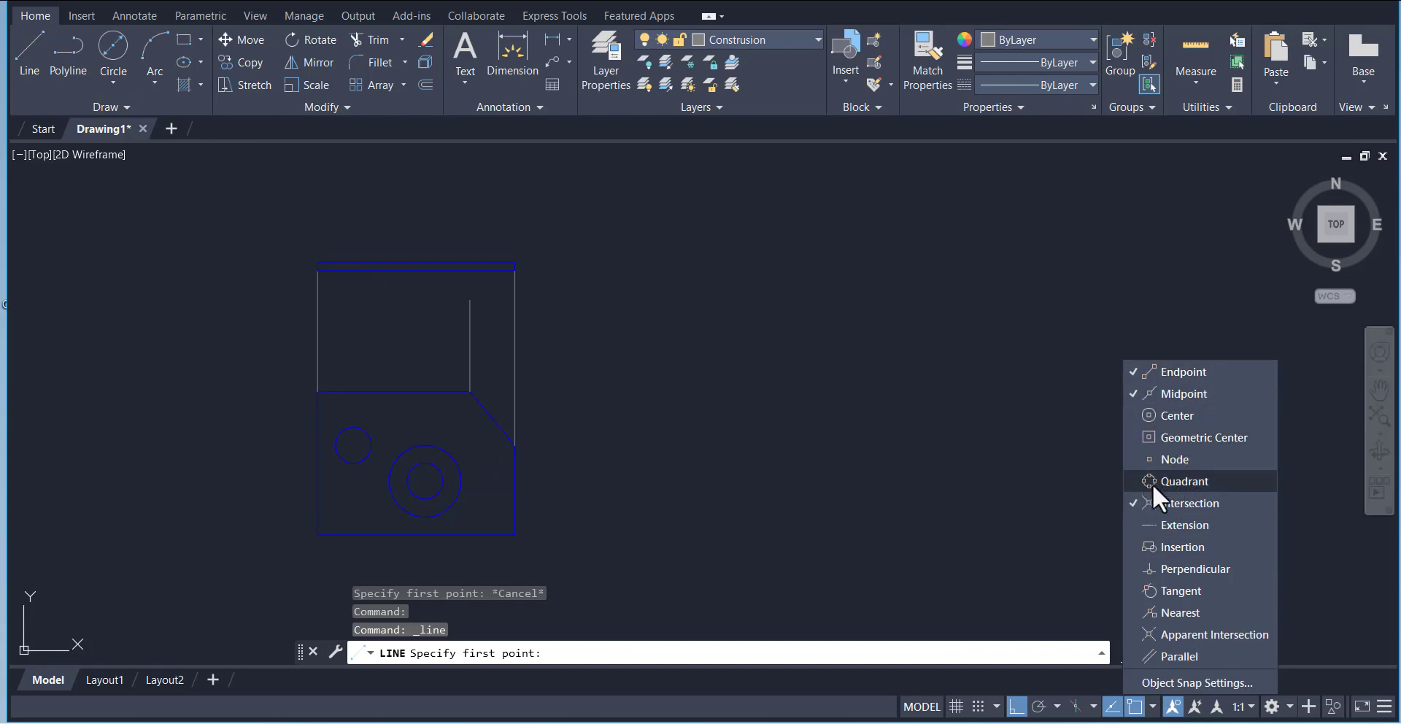
pyautogui.click(1100, 479)
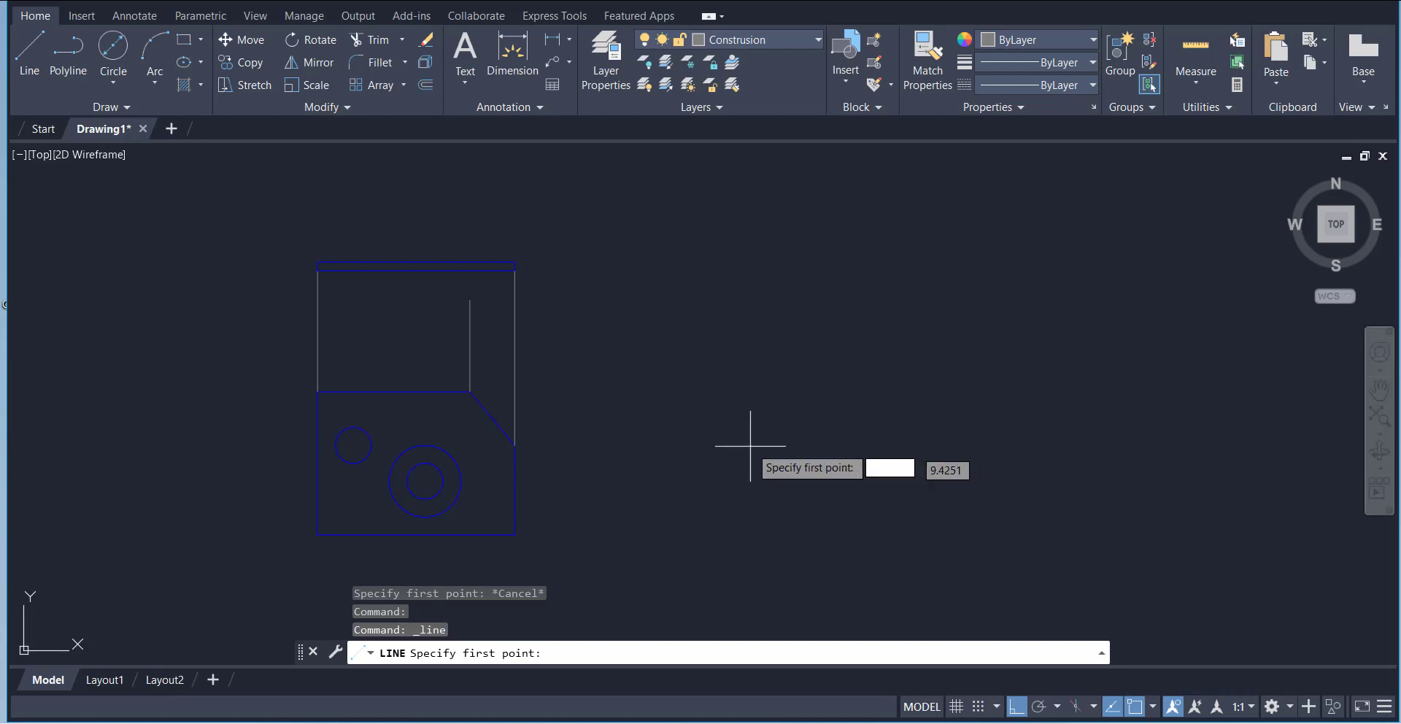
# Step: Draw vertical projection lines upward from the right and left quadrants of the small hole near the plate's left edge
pyautogui.click(372, 445)
pyautogui.click(374, 319)
pyautogui.rightClick(405, 337)
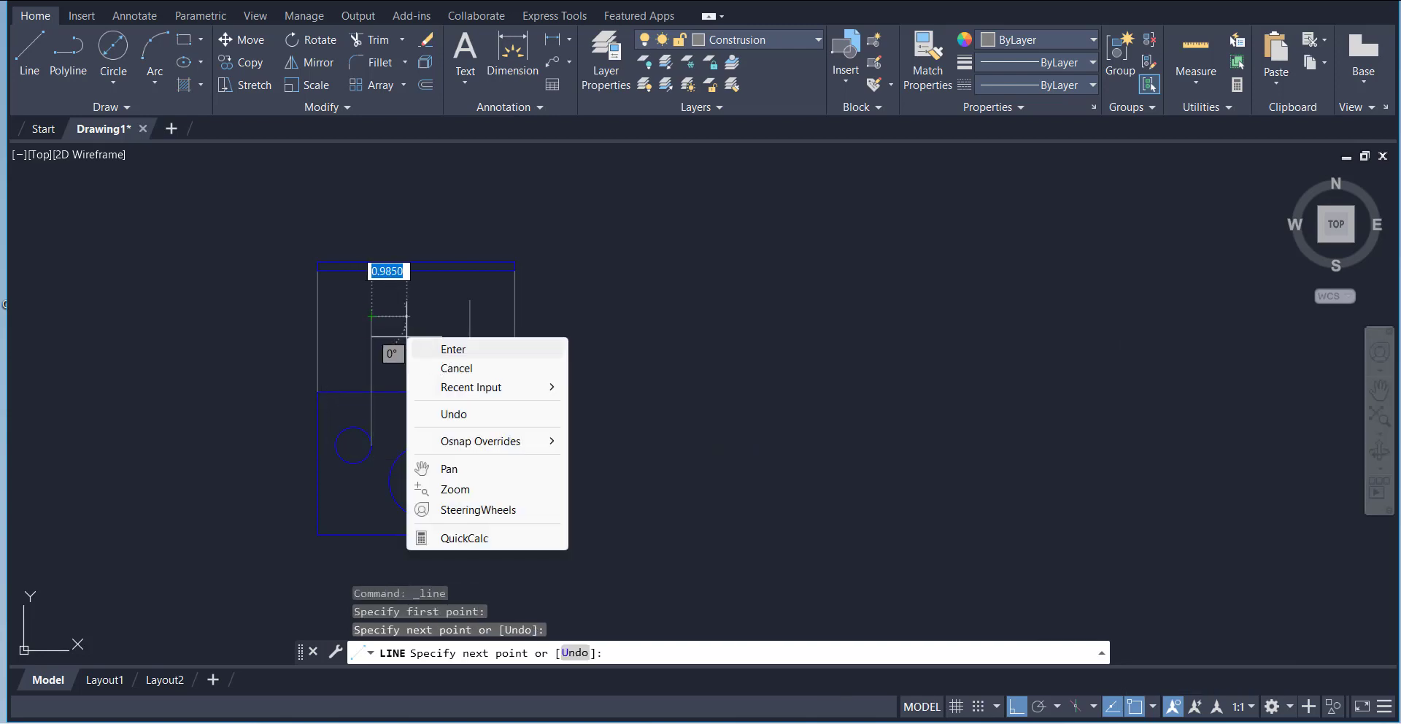
pyautogui.click(434, 346)
pyautogui.rightClick(417, 332)
pyautogui.click(440, 343)
pyautogui.click(335, 444)
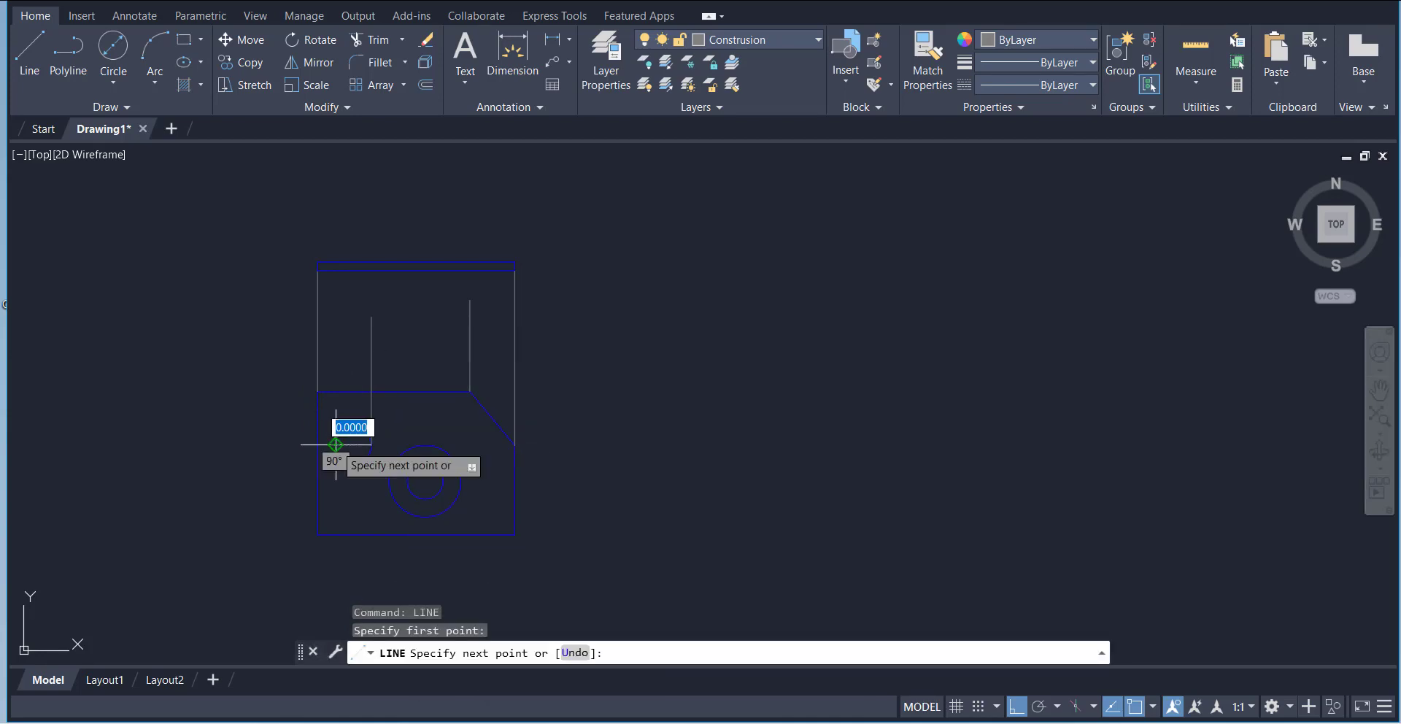
pyautogui.click(372, 318)
pyautogui.rightClick(397, 322)
pyautogui.click(432, 341)
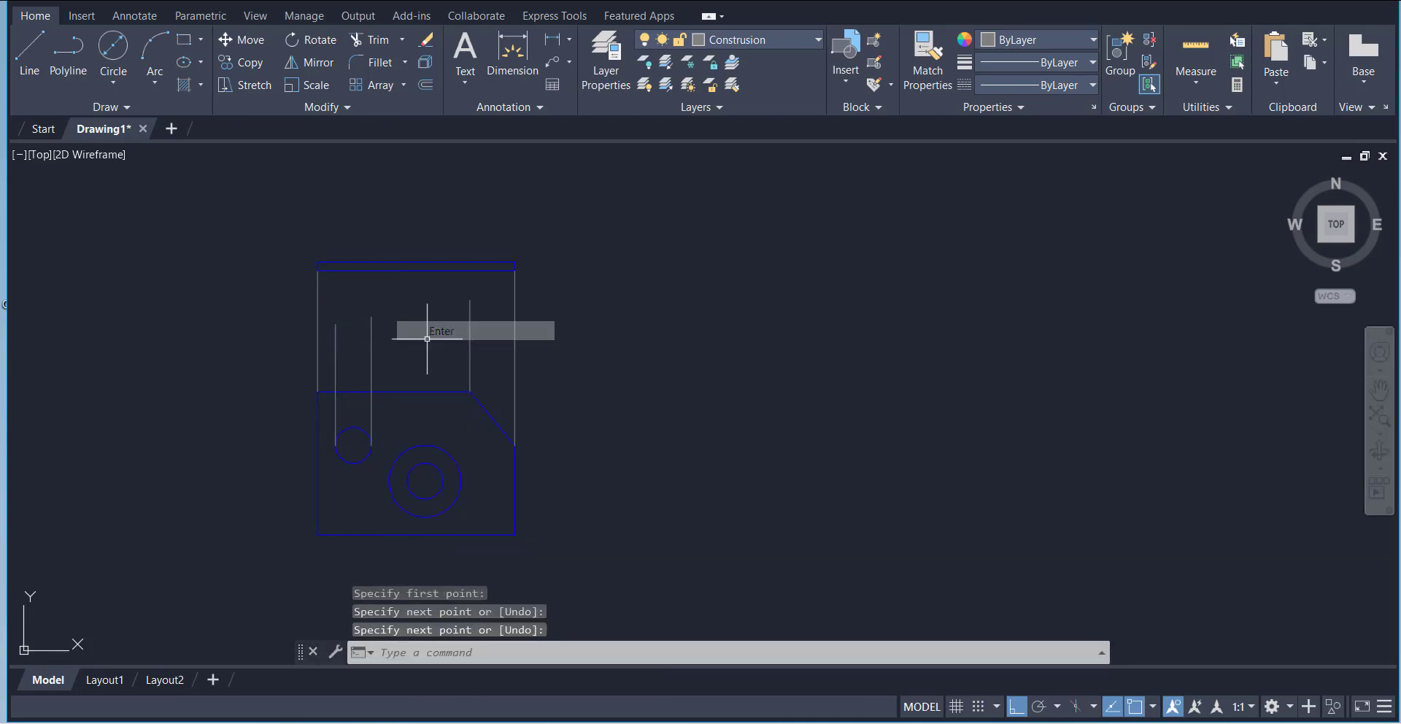
# Step: Draw vertical projection lines upward from the left and right quadrants of the 2-diameter boss circle
pyautogui.rightClick(260, 308)
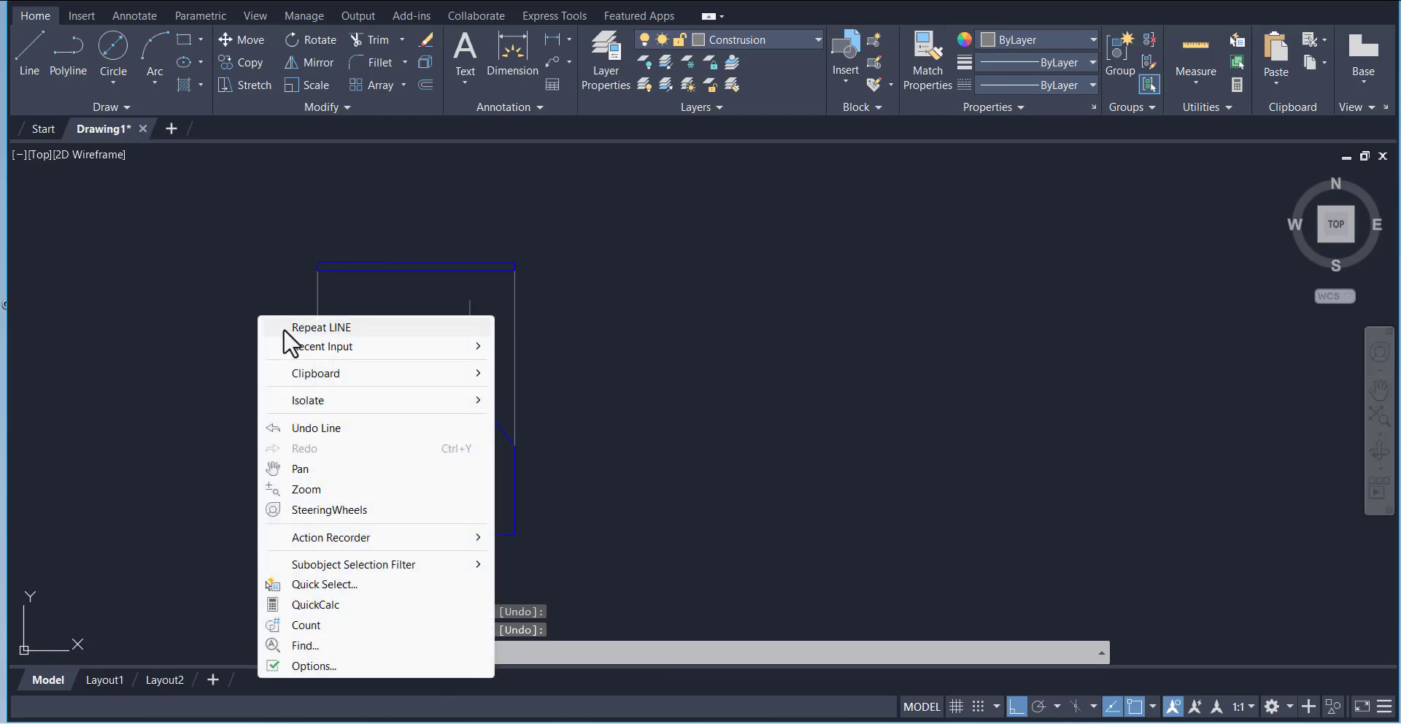
pyautogui.click(285, 317)
pyautogui.click(385, 475)
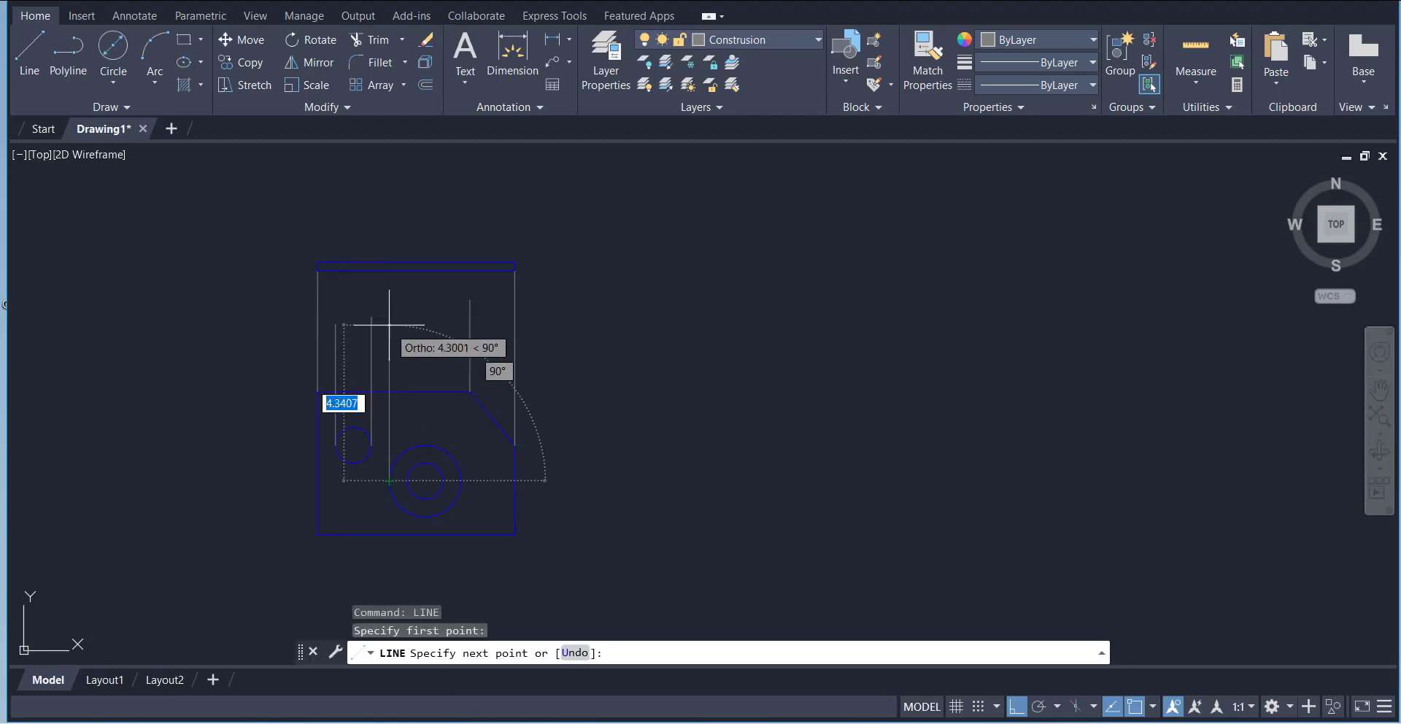
pyautogui.rightClick(416, 341)
pyautogui.click(442, 355)
pyautogui.rightClick(443, 357)
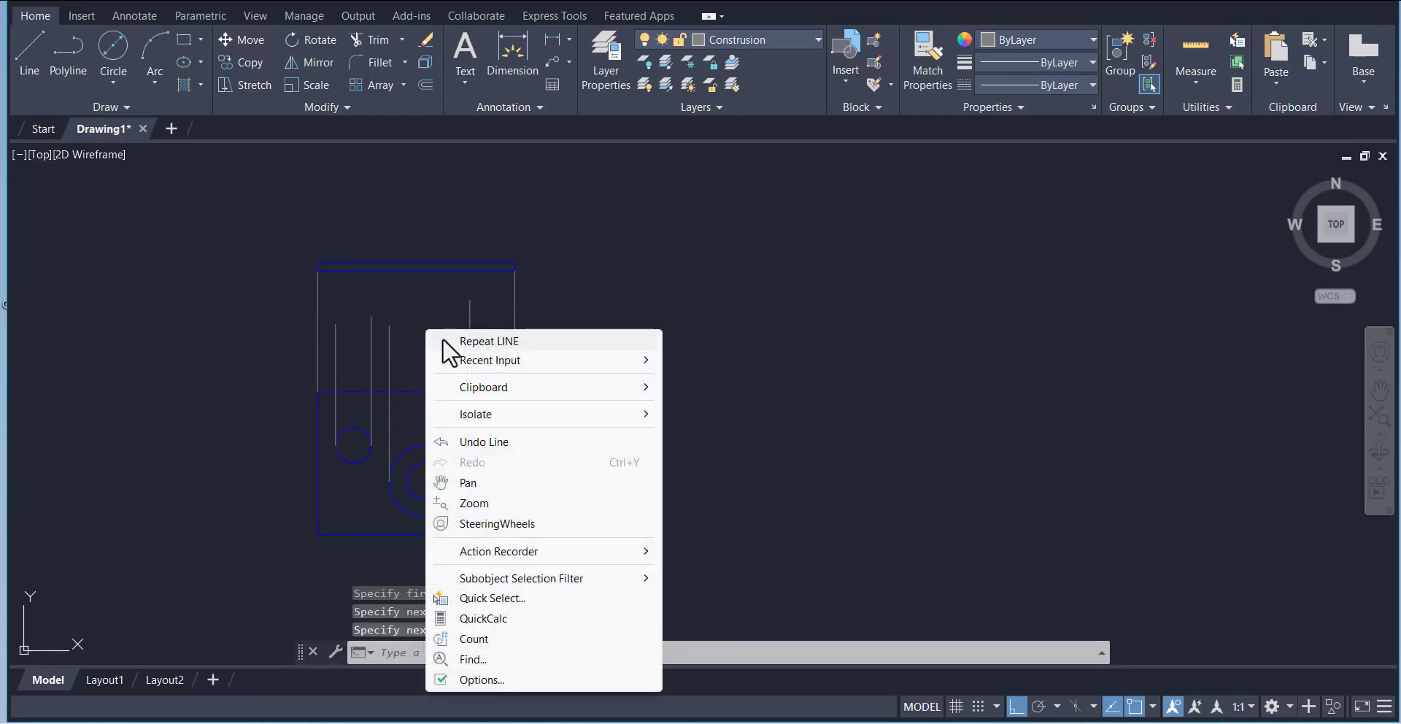
pyautogui.click(448, 345)
pyautogui.click(461, 481)
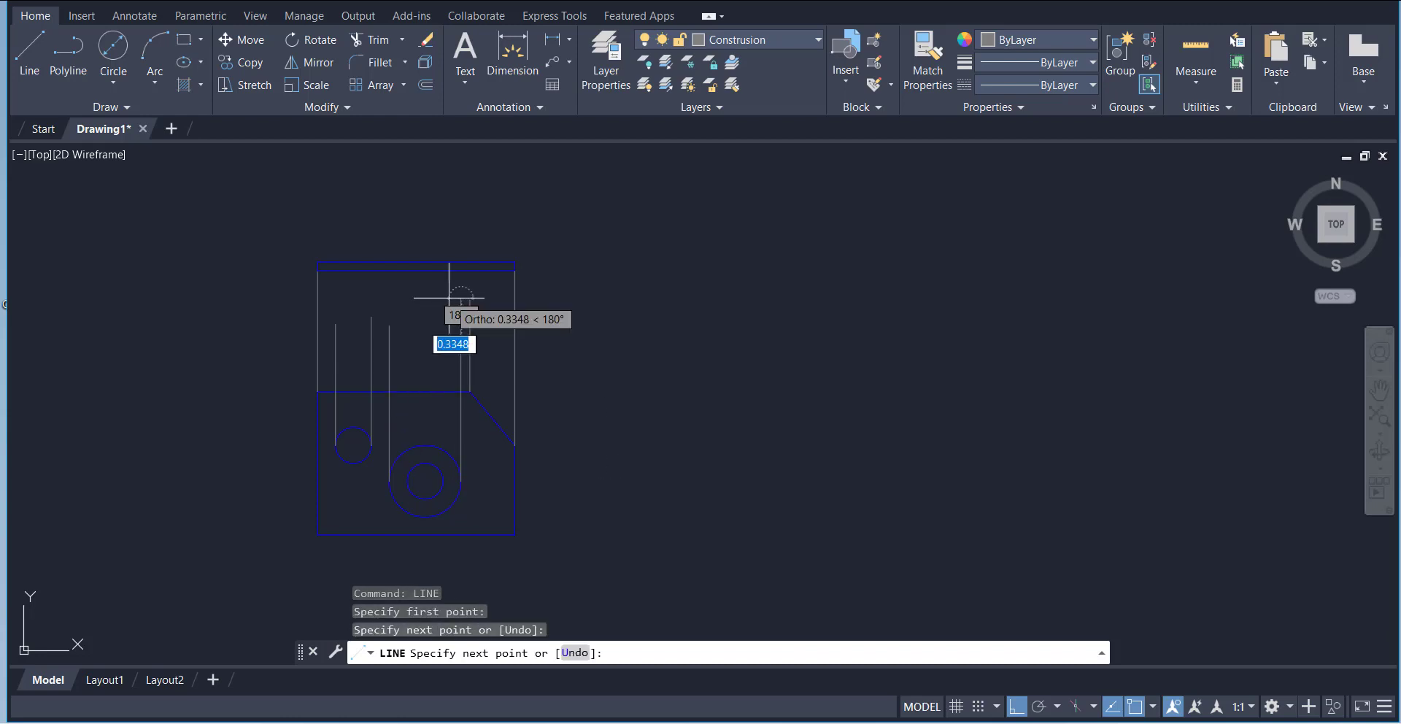
pyautogui.click(461, 299)
pyautogui.rightClick(559, 345)
pyautogui.click(577, 358)
# Step: Draw vertical projection lines upward from the left and right quadrants of the 1-diameter hole inside the boss
pyautogui.rightClick(581, 333)
pyautogui.click(606, 345)
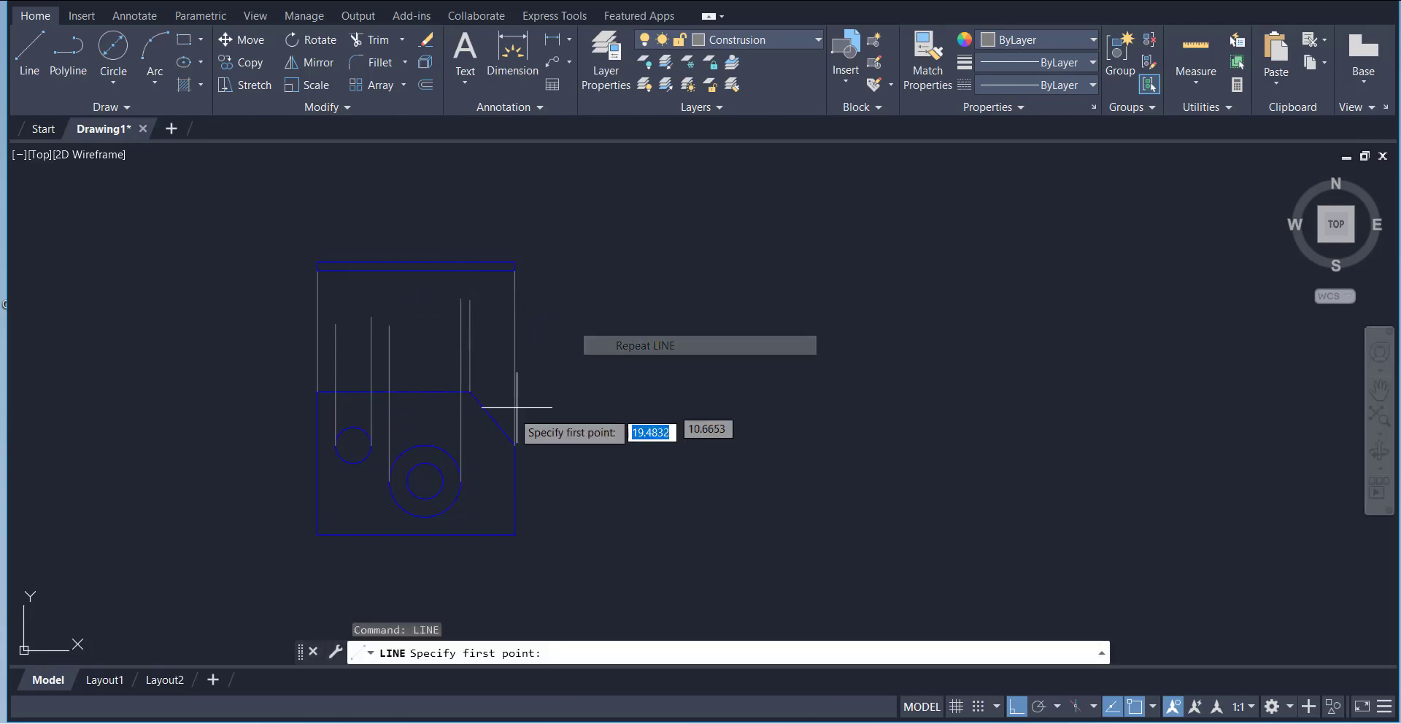
pyautogui.click(407, 481)
pyautogui.click(406, 324)
pyautogui.rightClick(442, 336)
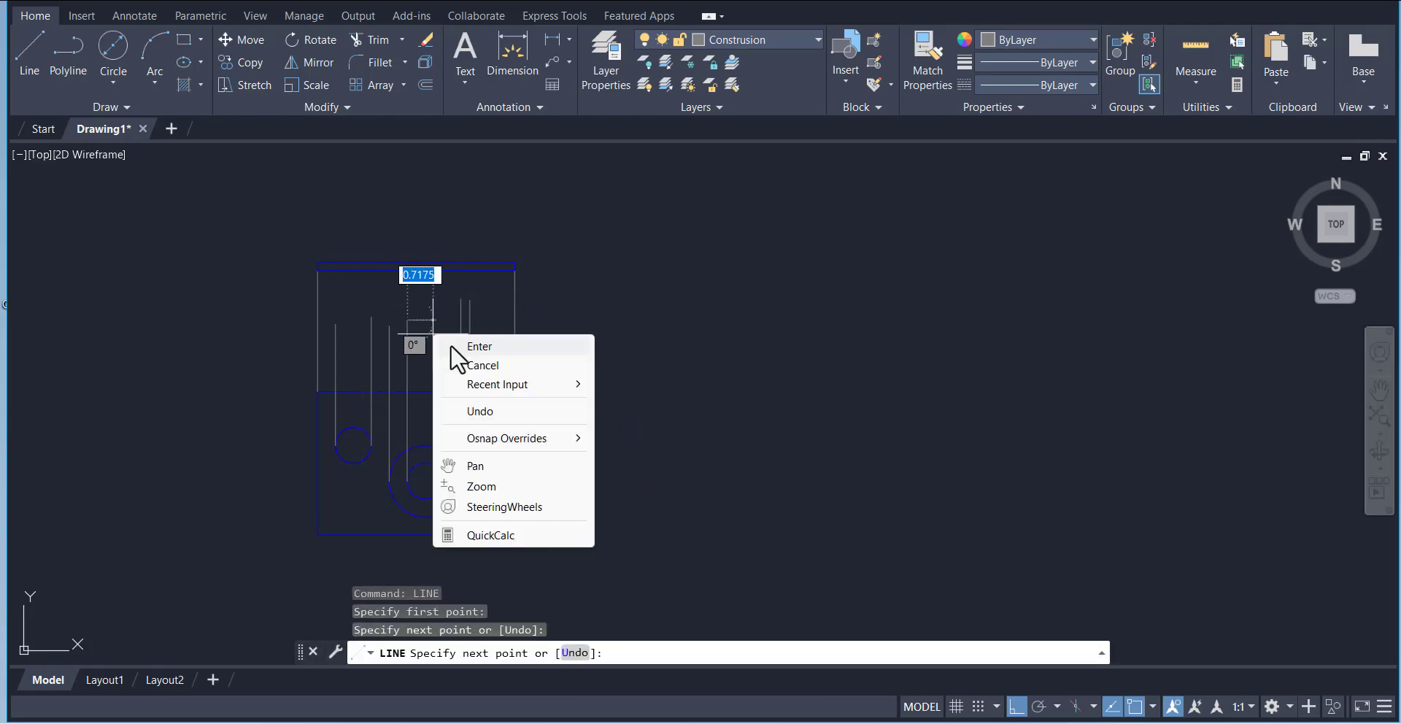
pyautogui.click(454, 348)
pyautogui.rightClick(264, 165)
pyautogui.click(299, 179)
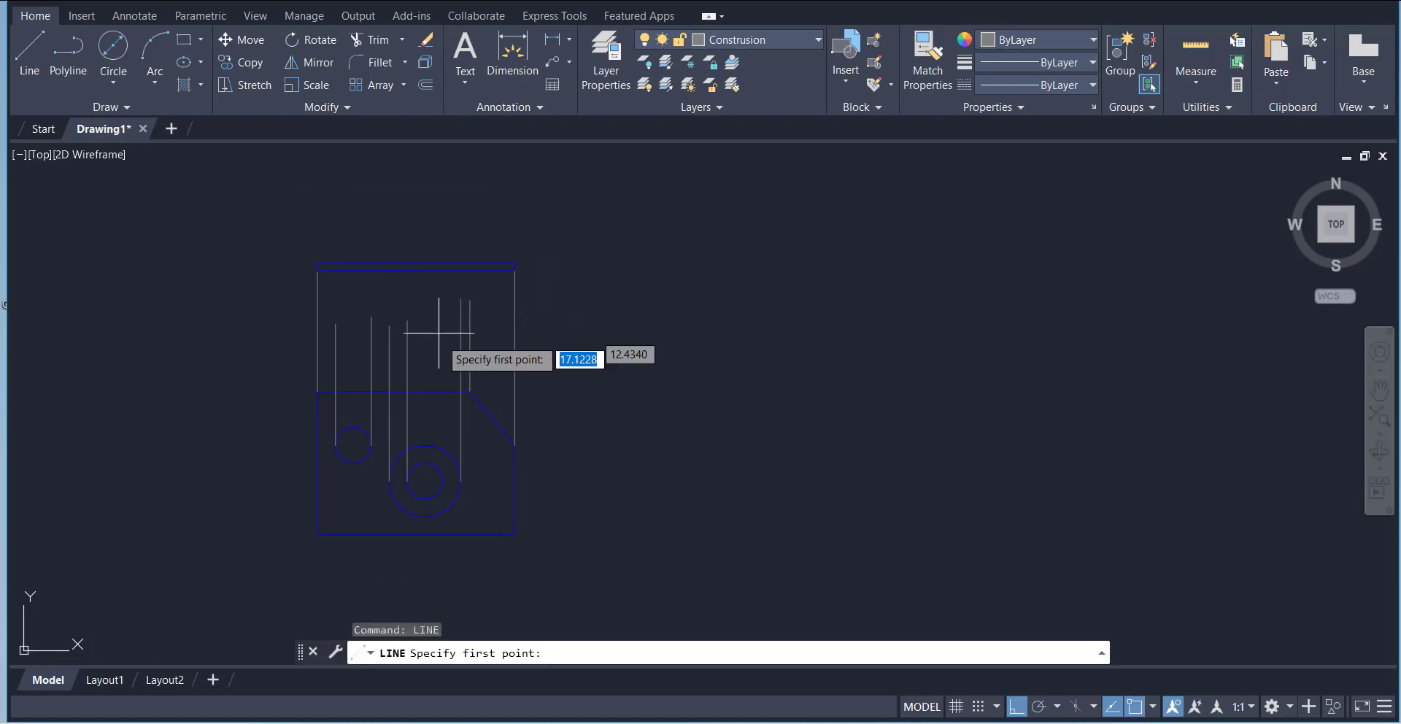
pyautogui.click(442, 481)
pyautogui.click(443, 333)
pyautogui.rightClick(557, 366)
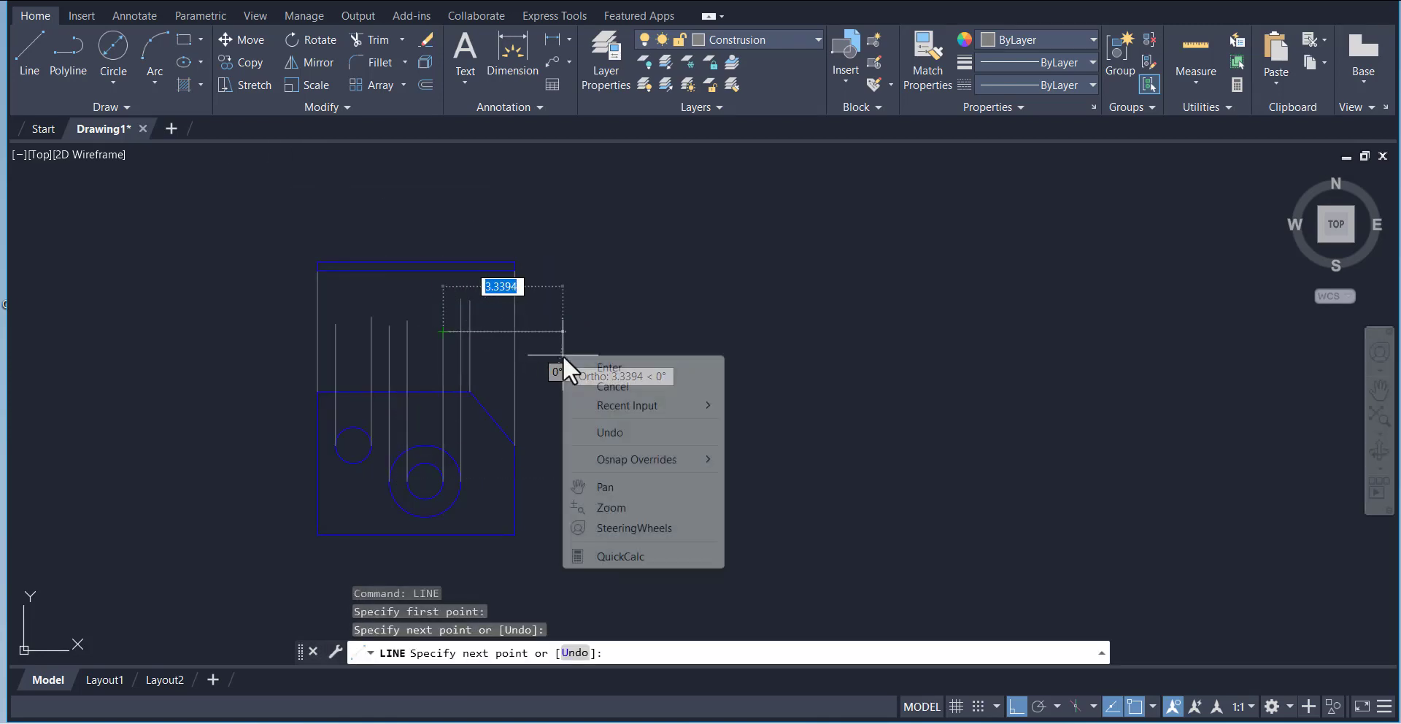
pyautogui.click(581, 378)
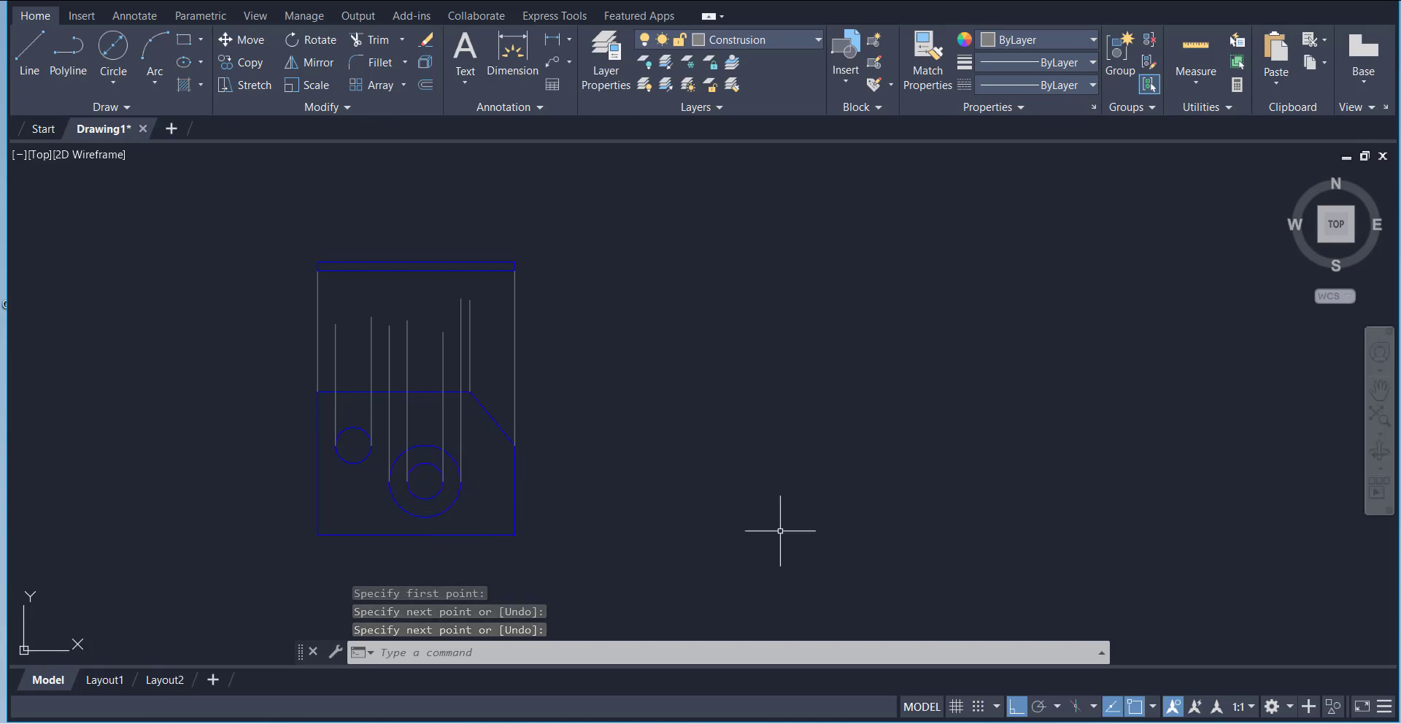
# Step: Check the boss height in the reference image and offset the upper view's lower edge 0.125 downward
pyautogui.click(962, 721)
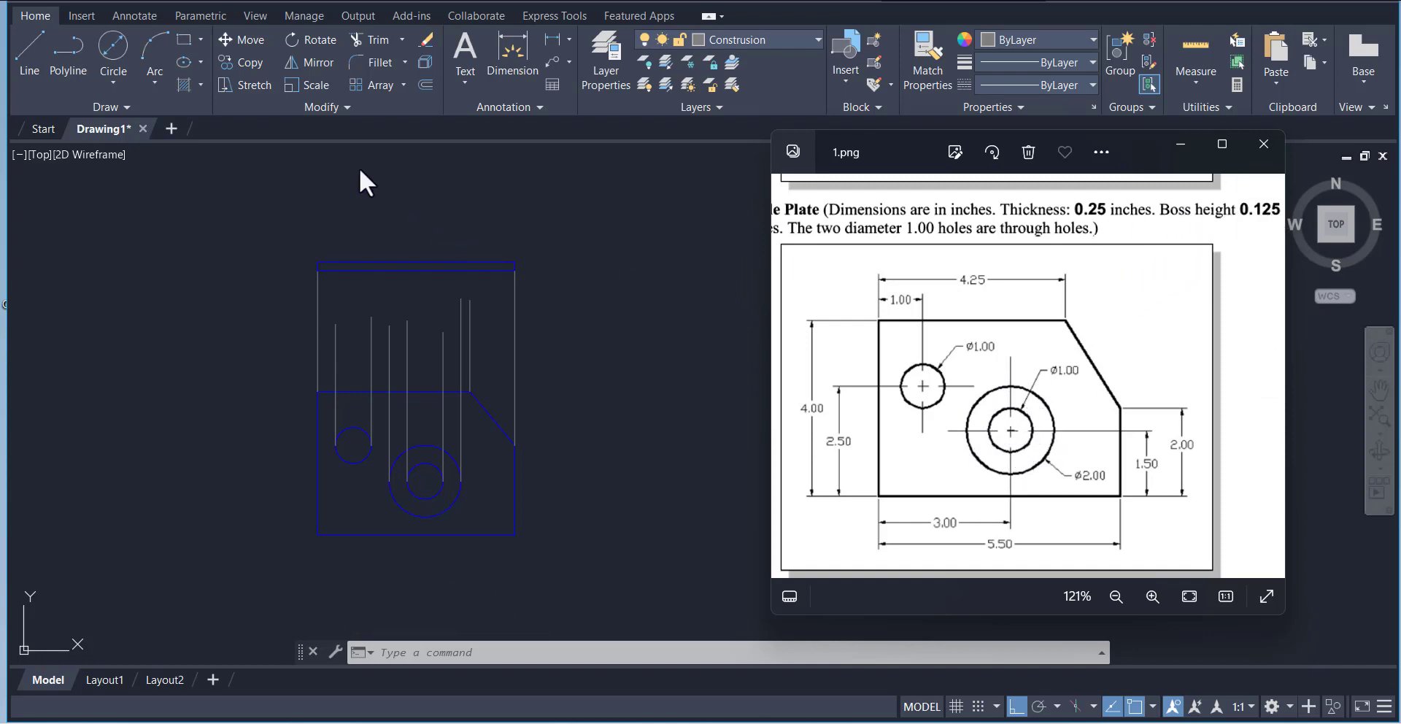
pyautogui.click(428, 83)
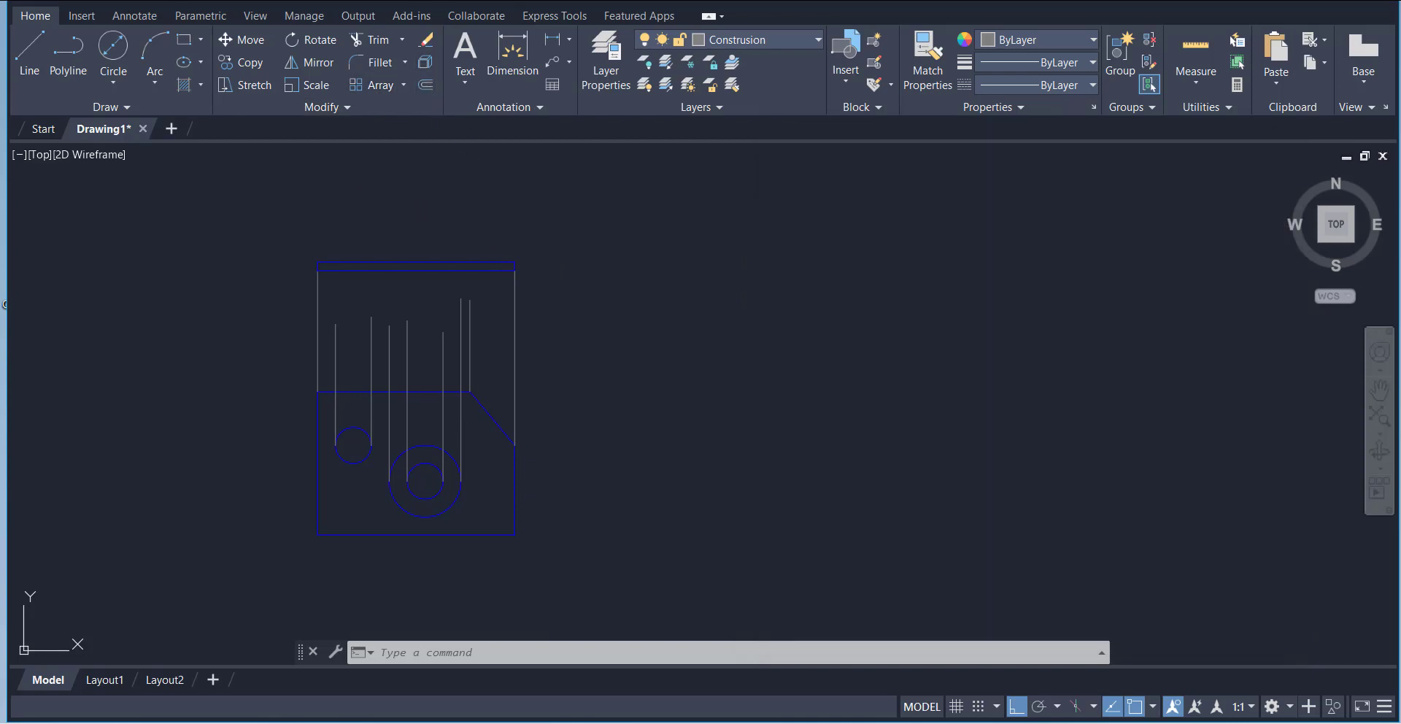
pyautogui.click(425, 87)
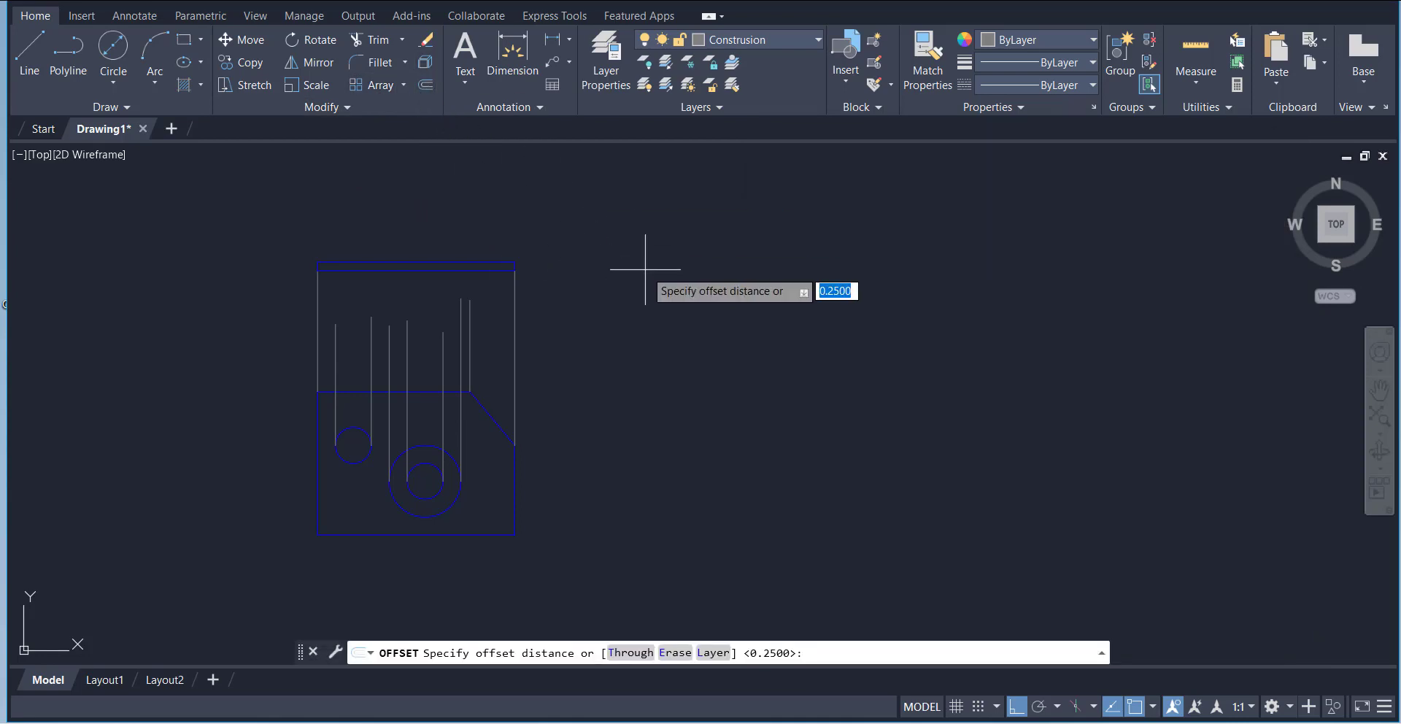
pyautogui.press('Return')
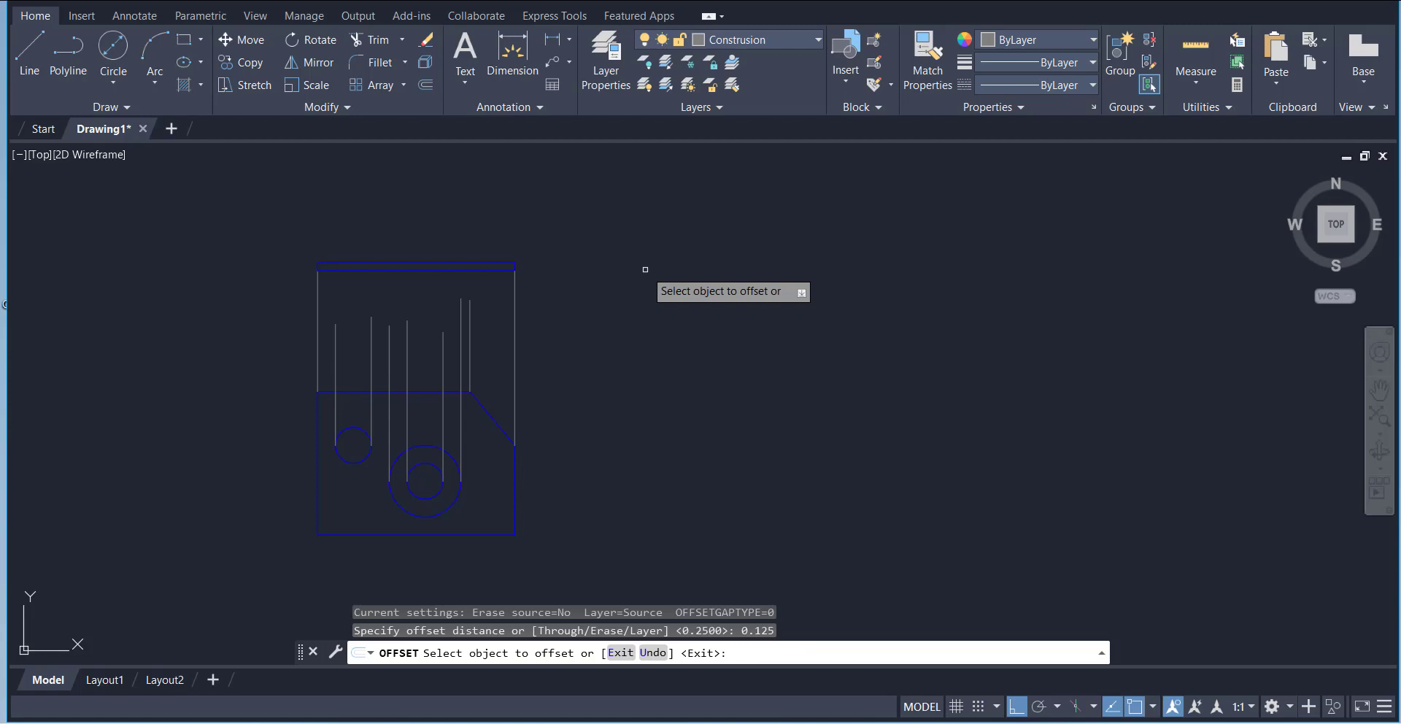
pyautogui.click(491, 271)
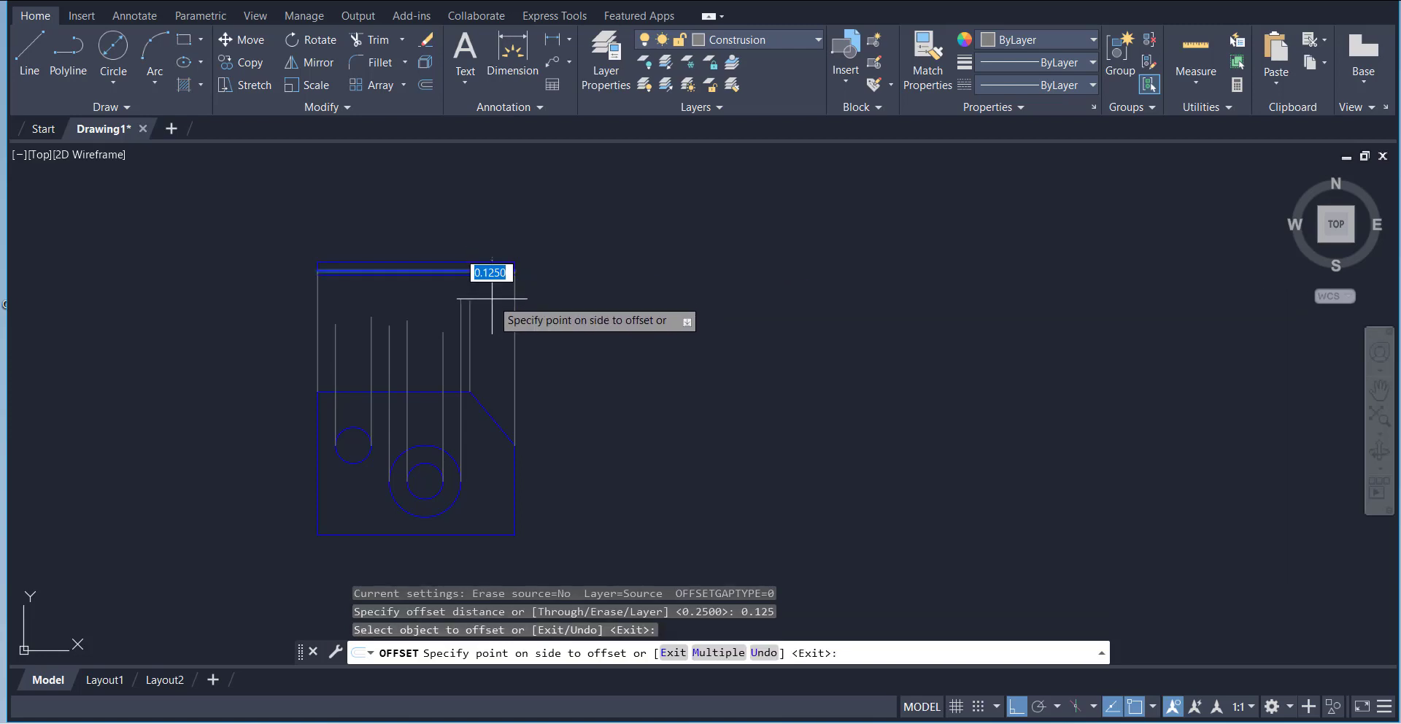
pyautogui.click(359, 315)
pyautogui.scroll(2, 380, 291)
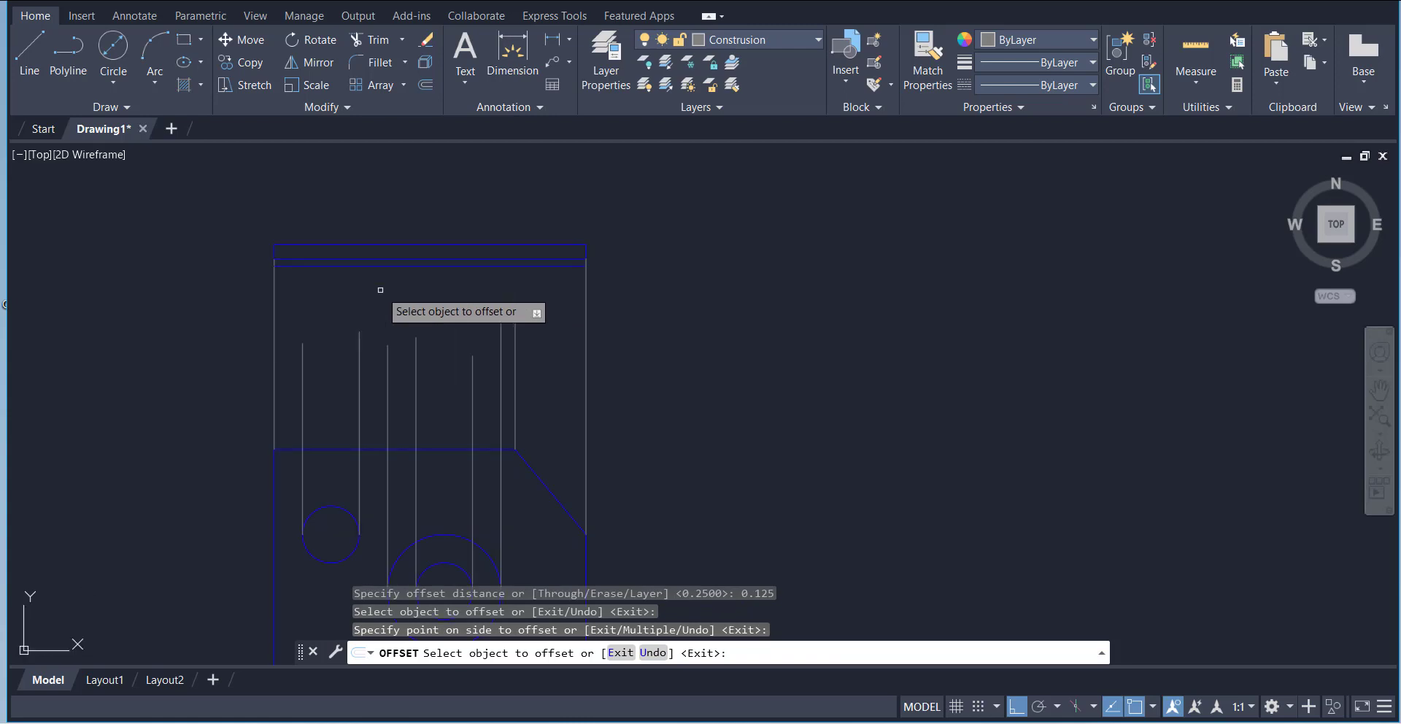
pyautogui.rightClick(195, 248)
pyautogui.click(226, 260)
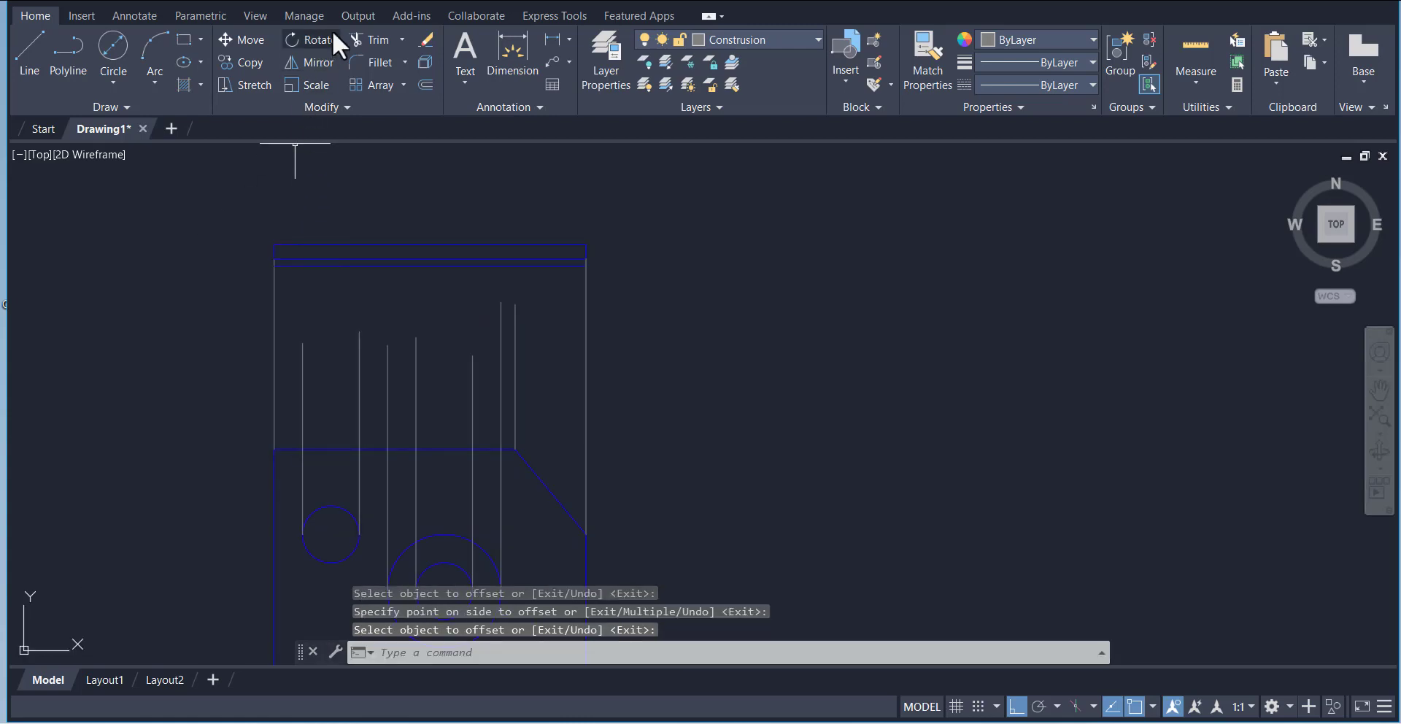
# Step: Extend the projection lines of the boss circle and its inner hole up to the offset line below the upper view
pyautogui.click(401, 39)
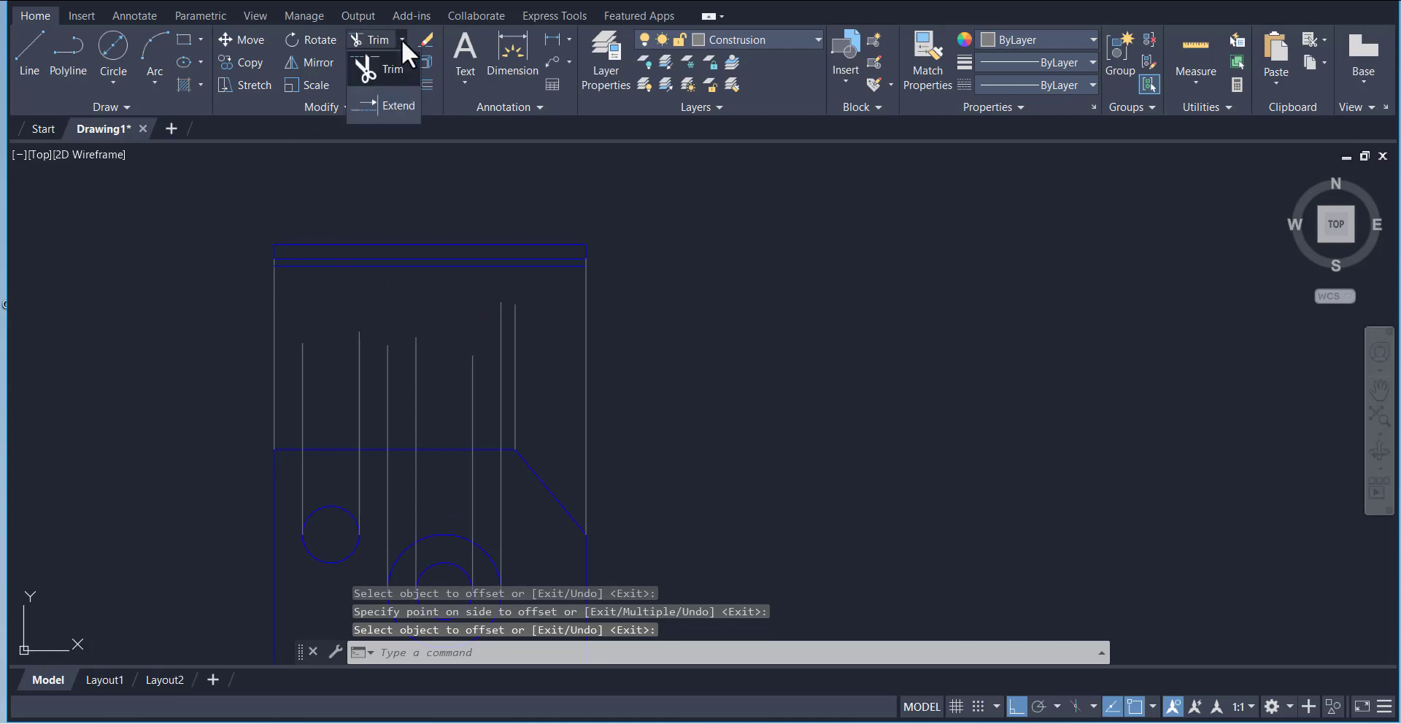
pyautogui.click(398, 102)
pyautogui.scroll(-2, 774, 295)
pyautogui.scroll(2, 705, 321)
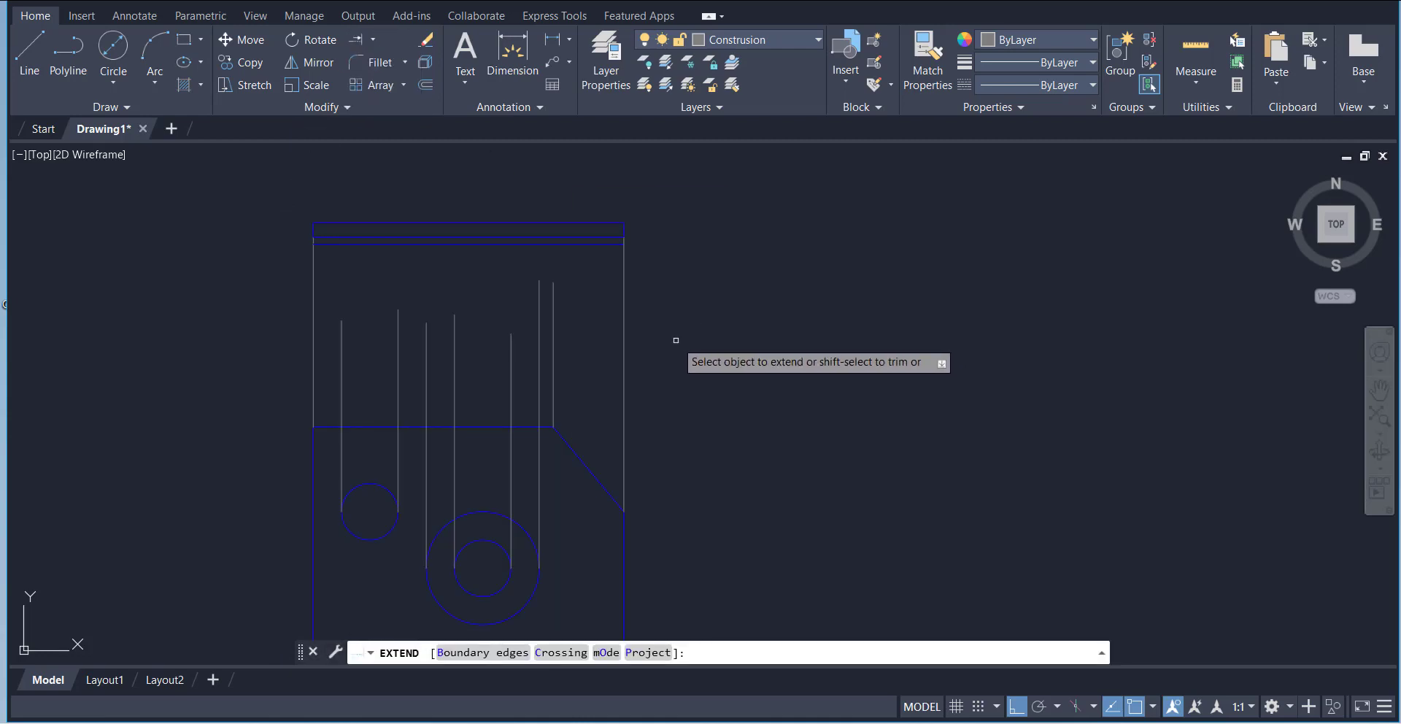
pyautogui.click(539, 313)
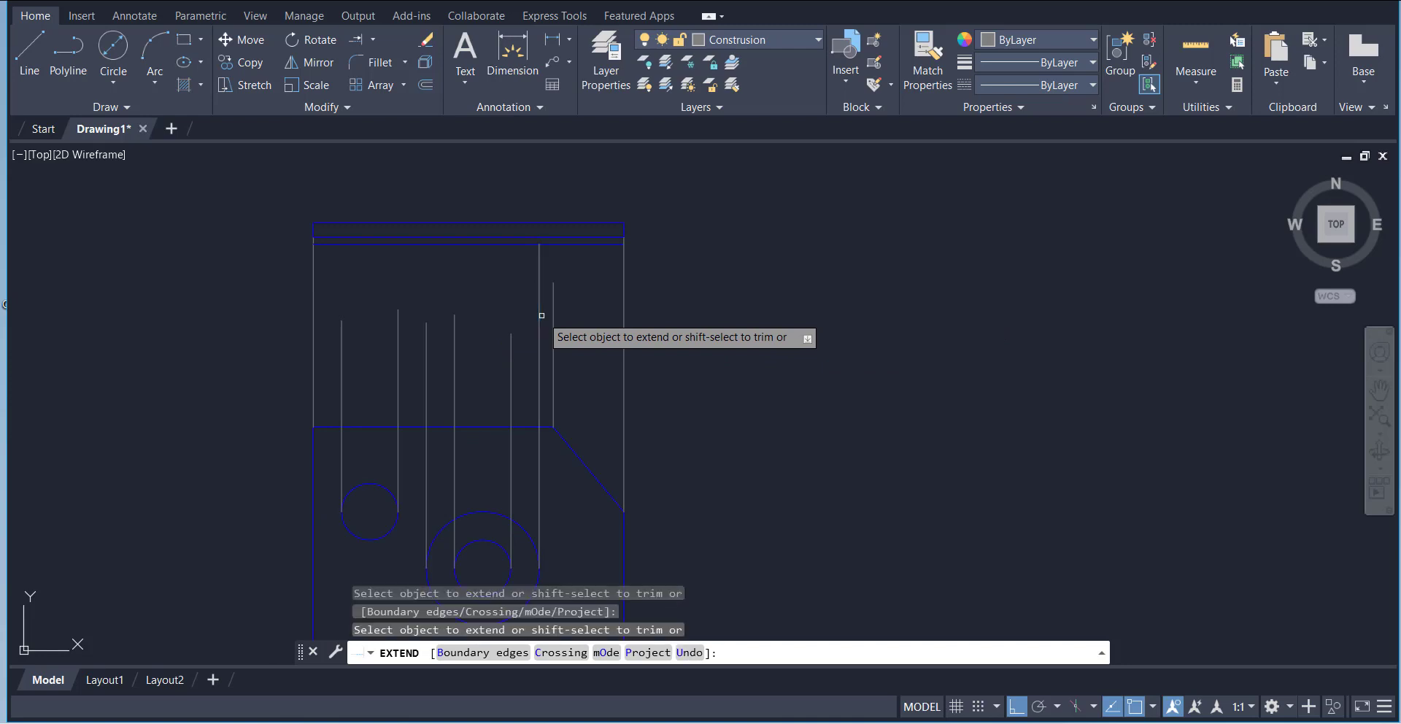
pyautogui.click(427, 346)
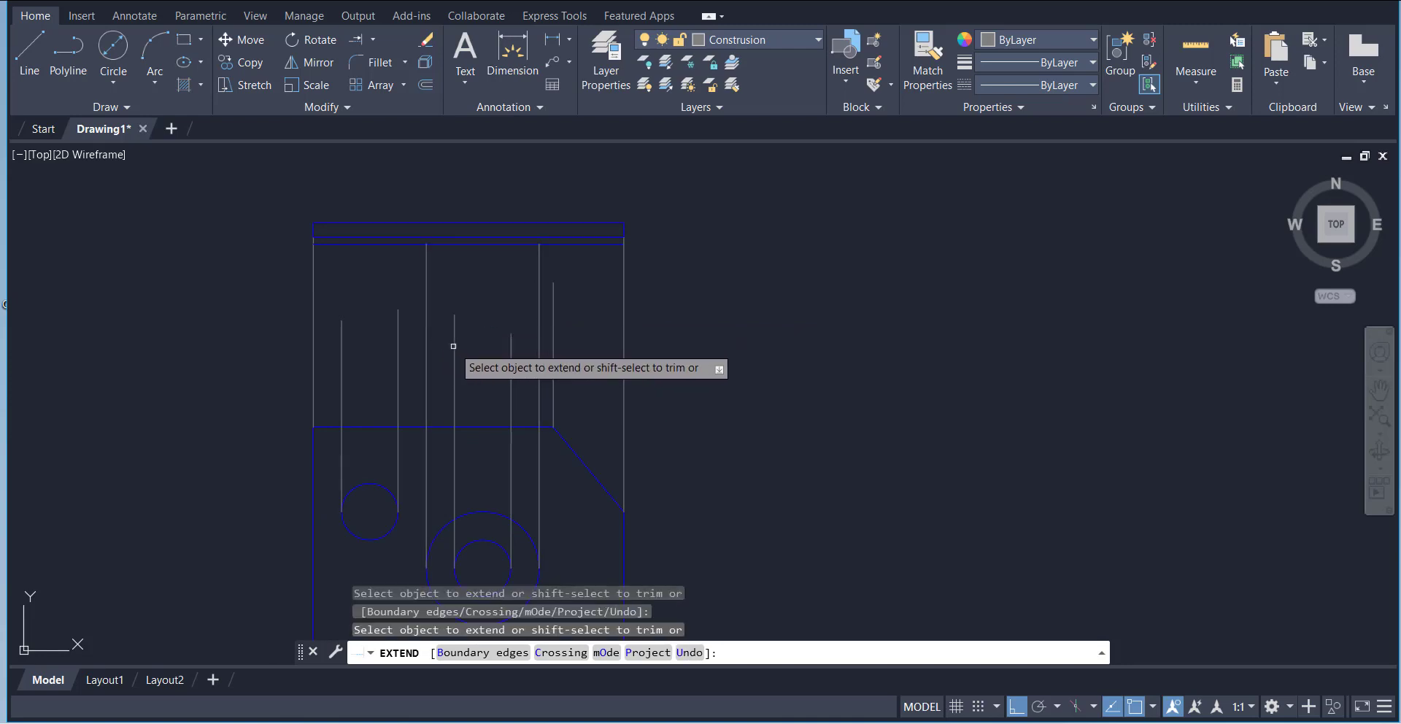
pyautogui.click(454, 348)
pyautogui.click(511, 358)
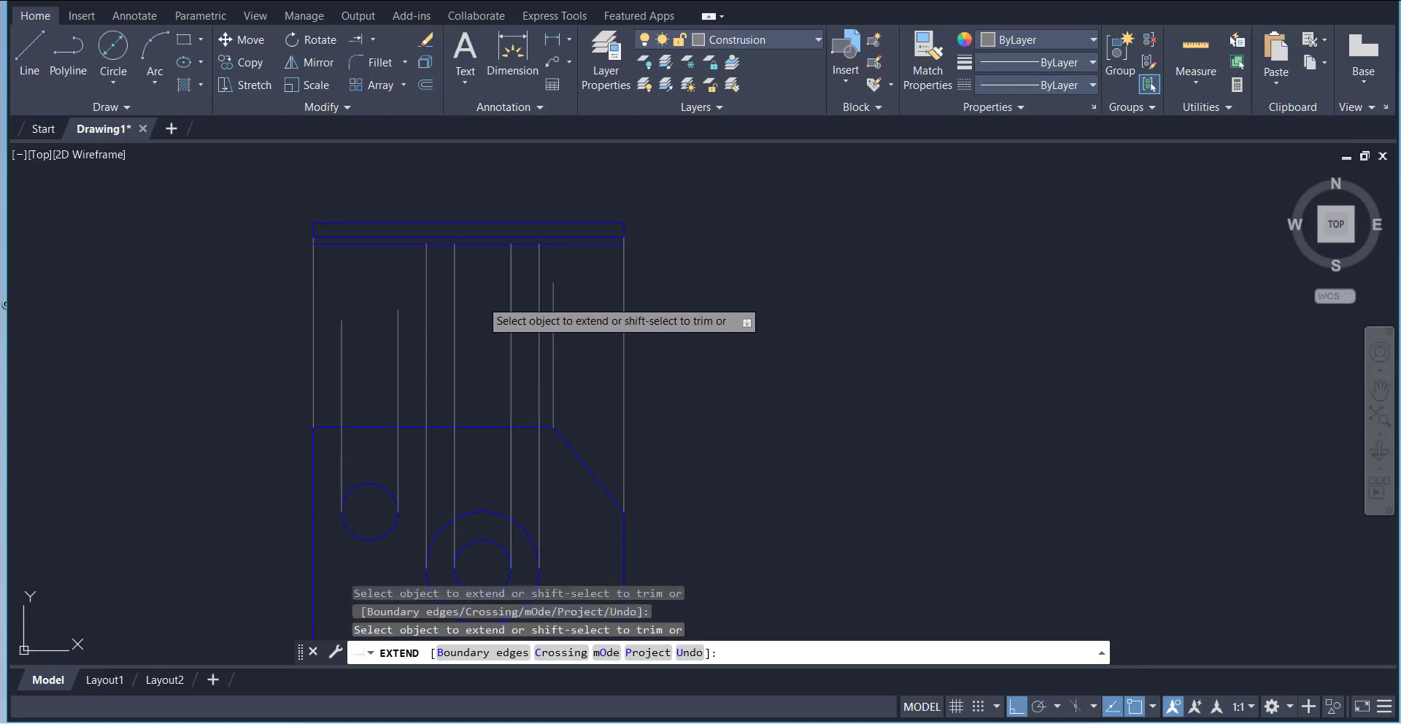
pyautogui.rightClick(483, 302)
pyautogui.click(504, 312)
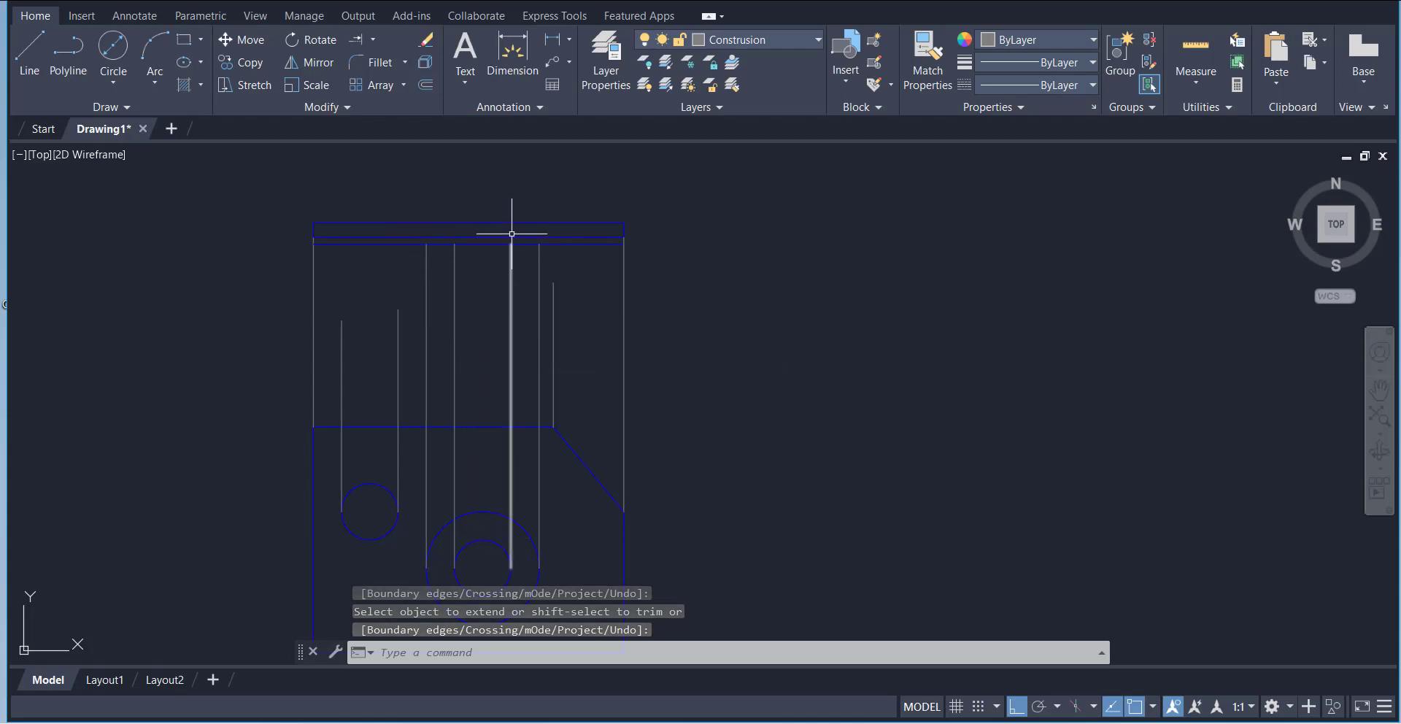
# Step: Draw a vertical line upward from the top of the boss's left projection line, past the upper view, and move it to the Contours layer
pyautogui.click(27, 55)
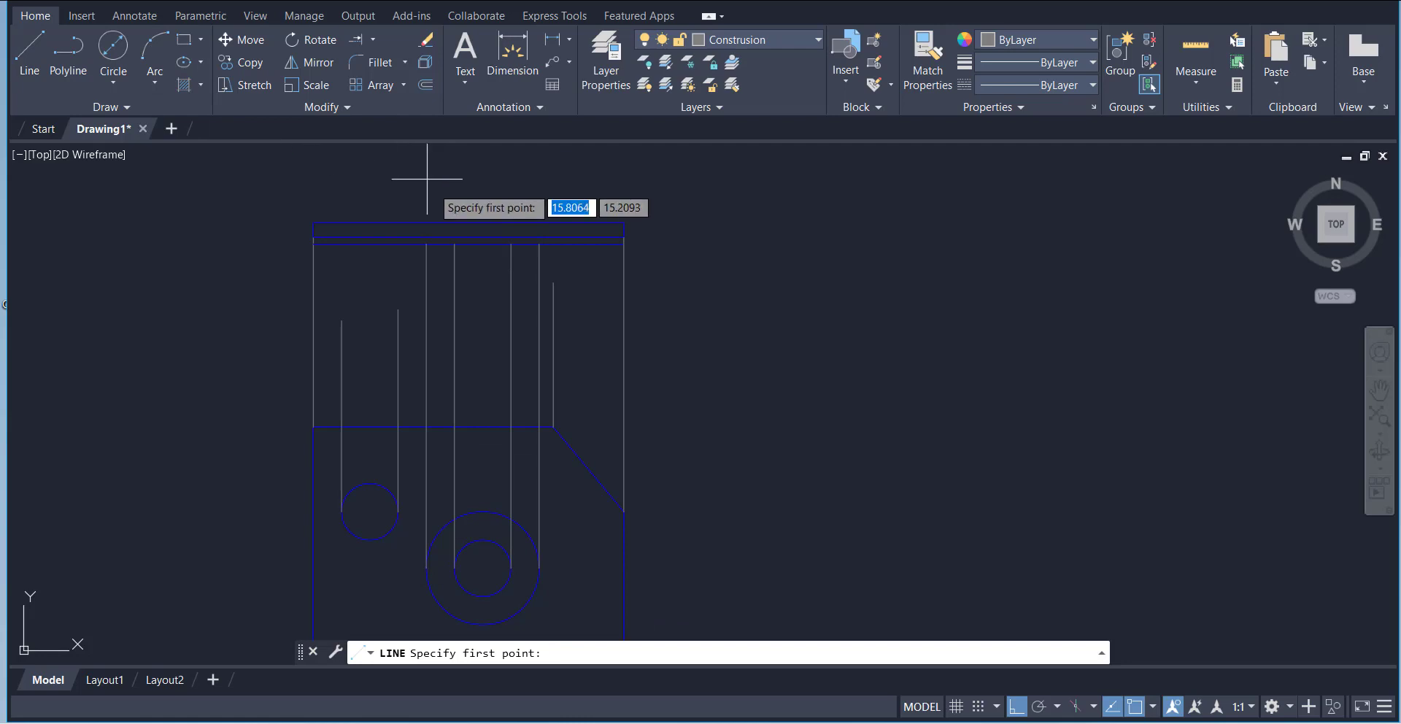
pyautogui.click(427, 244)
pyautogui.click(429, 168)
pyautogui.rightClick(486, 188)
pyautogui.click(511, 192)
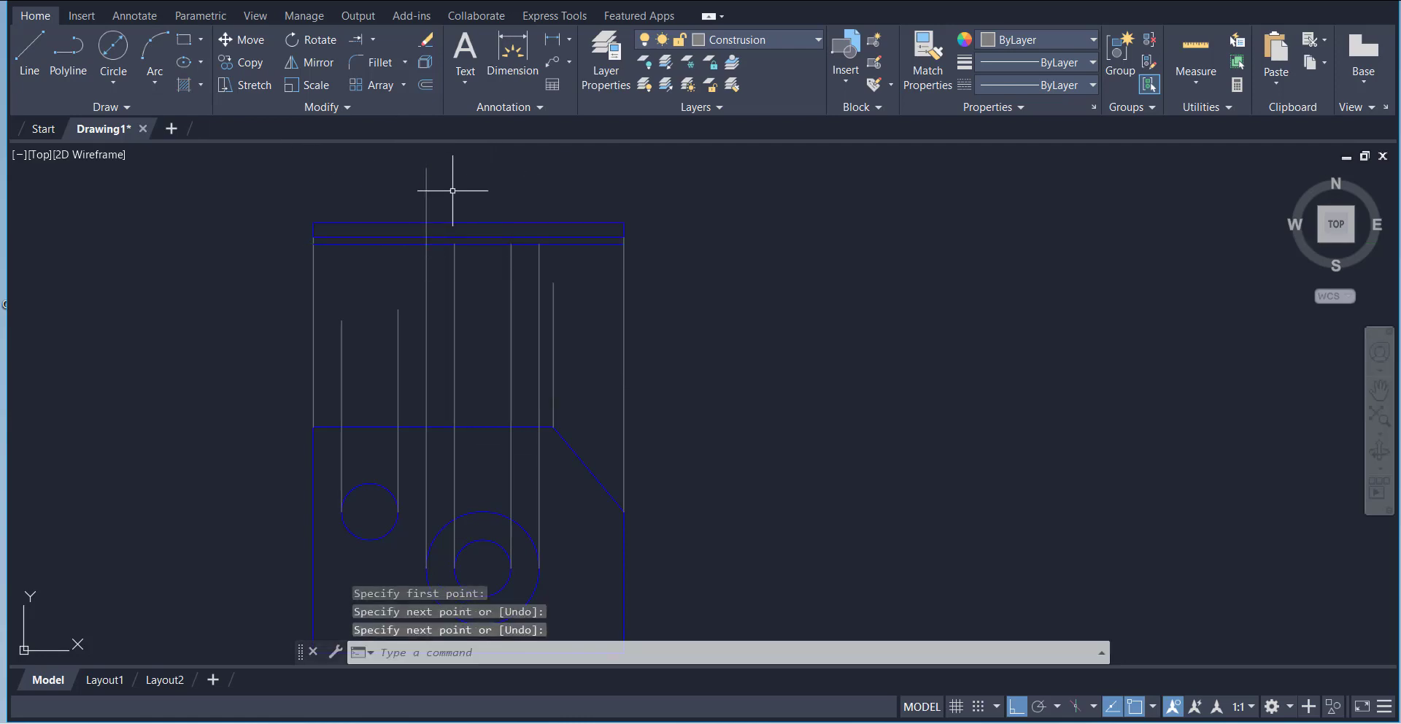
pyautogui.click(428, 194)
pyautogui.click(729, 40)
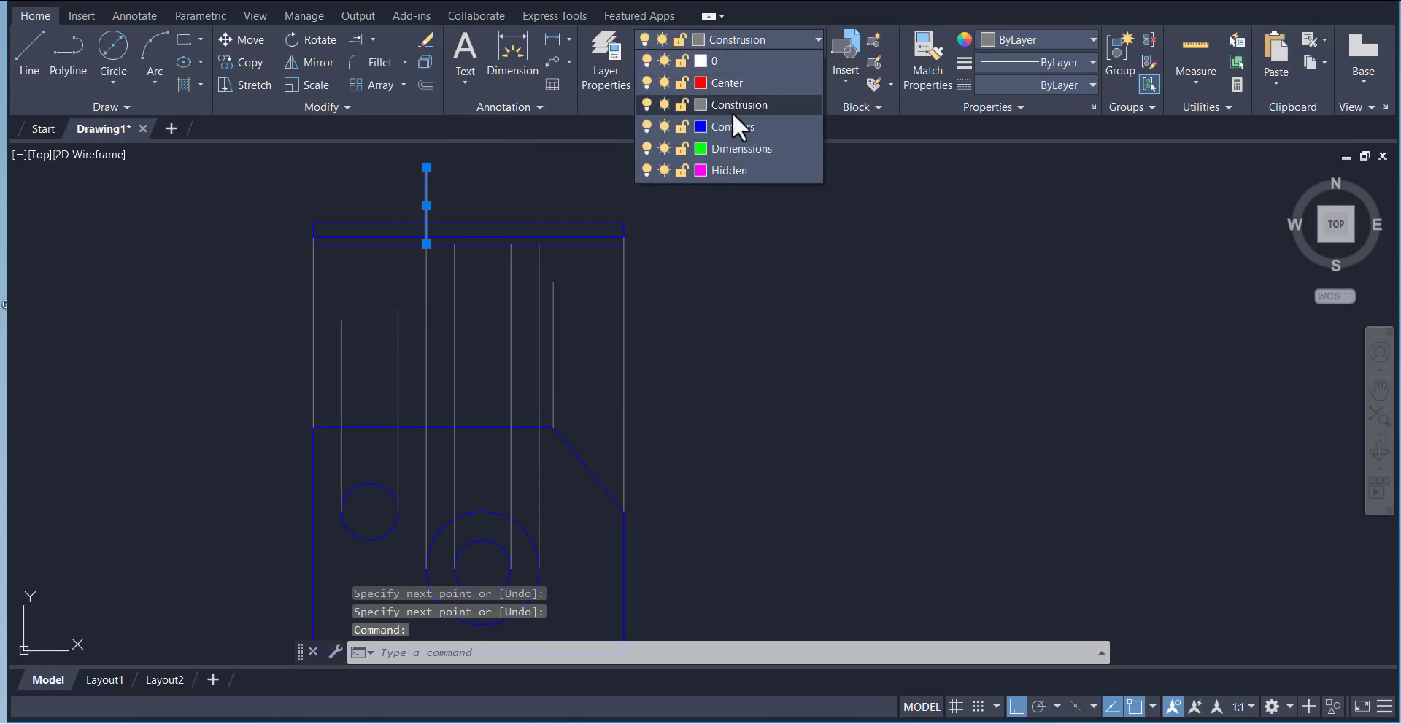
pyautogui.click(732, 125)
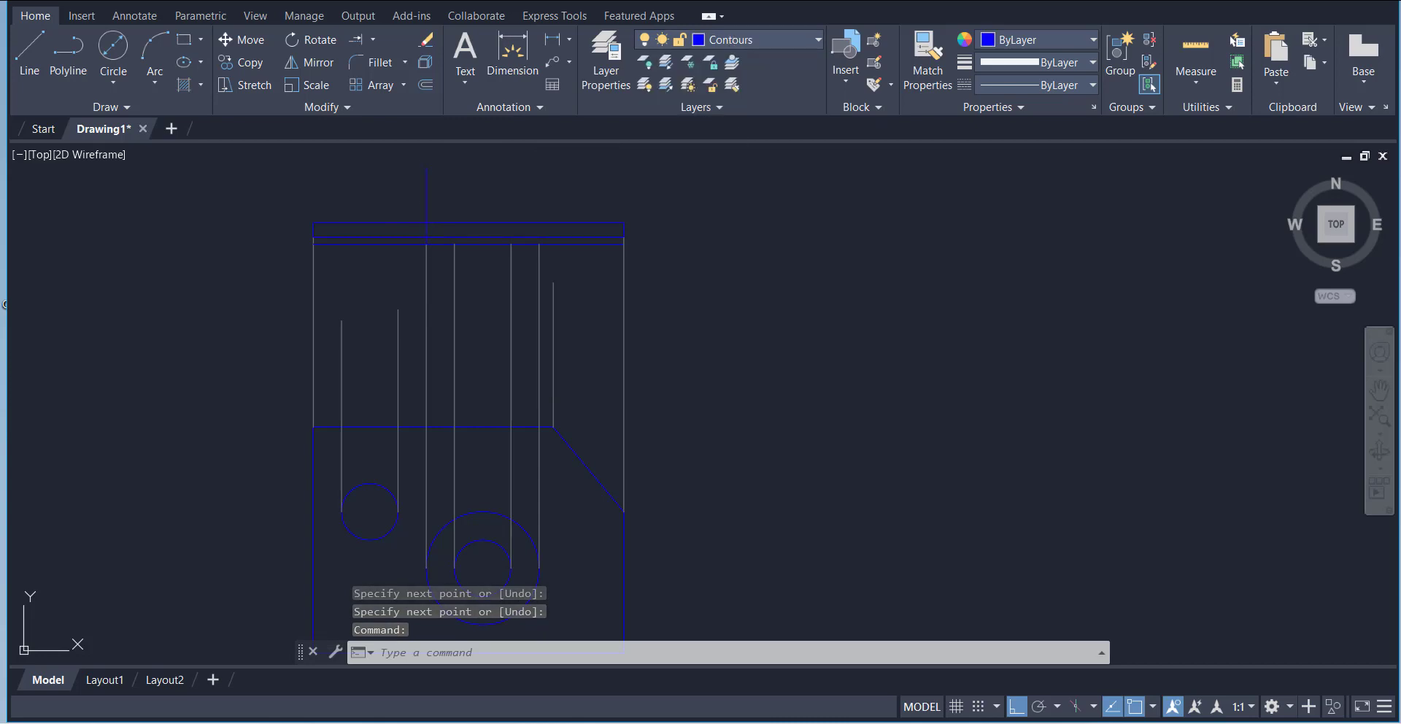
pyautogui.press('Escape')
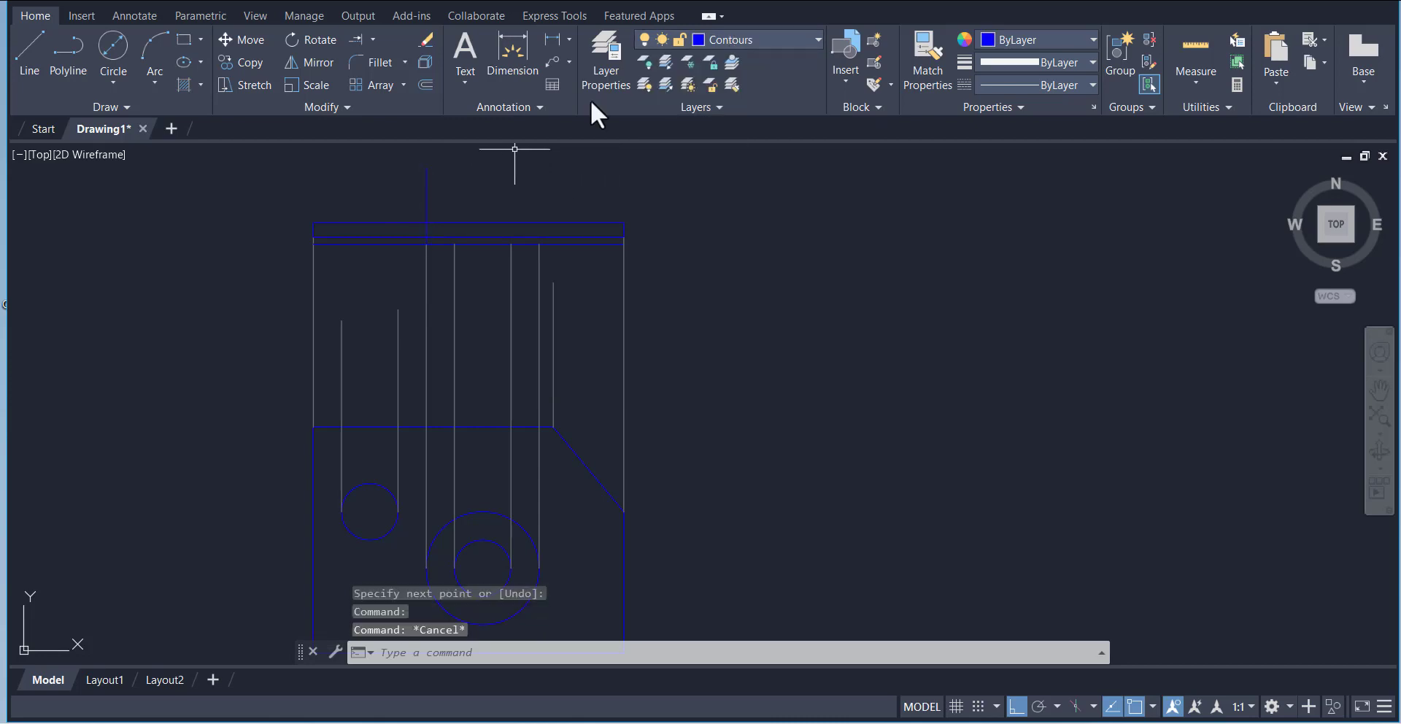
# Step: Make Contours the current layer and draw a vertical line upward from the top of the boss's right projection line
pyautogui.click(727, 43)
pyautogui.click(726, 126)
pyautogui.click(41, 68)
pyautogui.click(539, 244)
pyautogui.click(540, 174)
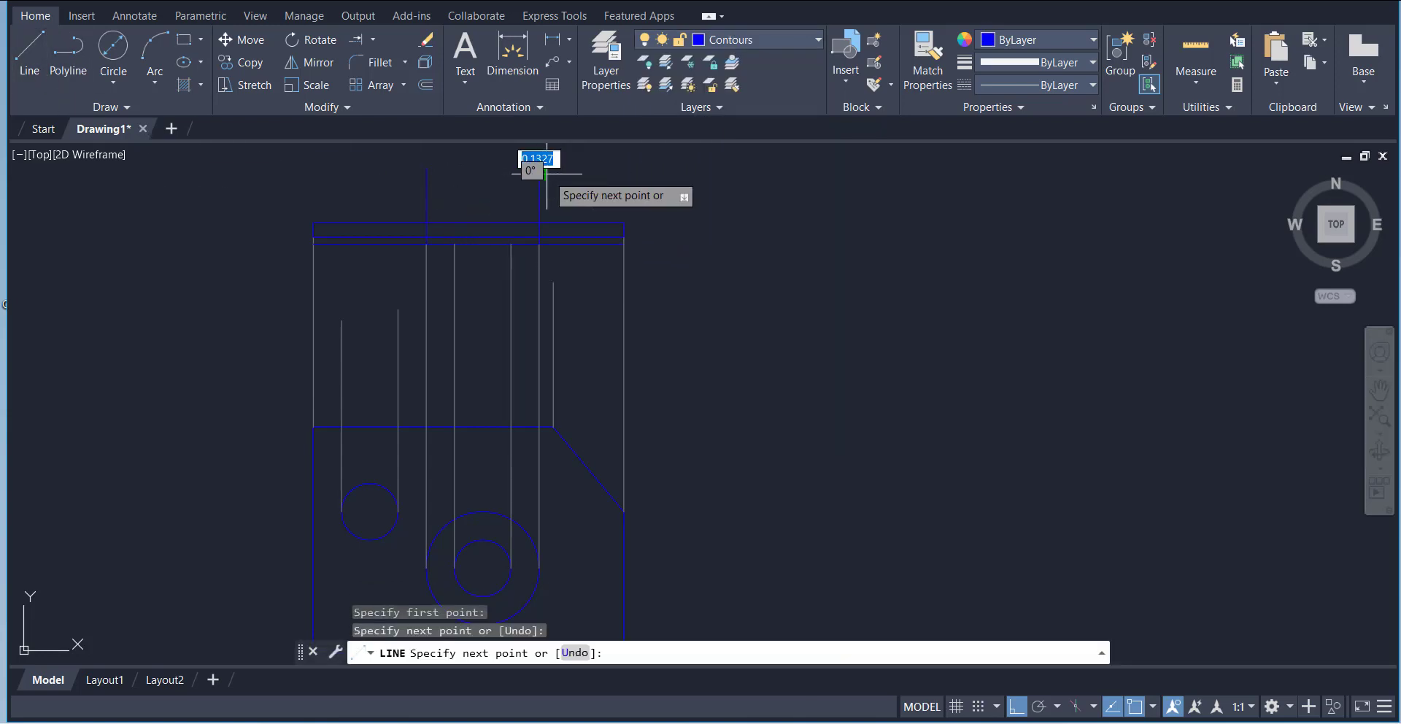
pyautogui.rightClick(546, 174)
pyautogui.click(595, 196)
# Step: Trim the boss side lines above the plate's lower edge and the offset line outside the boss width
pyautogui.click(370, 41)
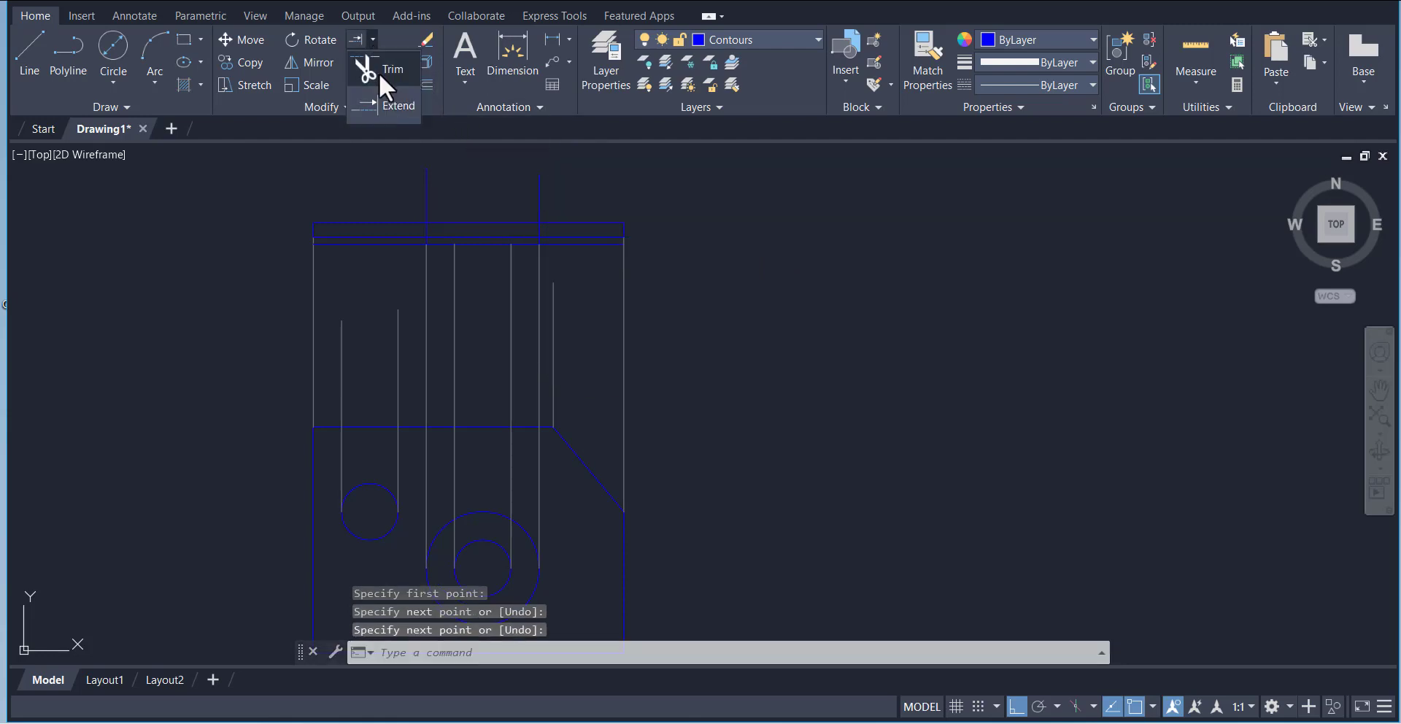
pyautogui.click(378, 73)
pyautogui.click(427, 195)
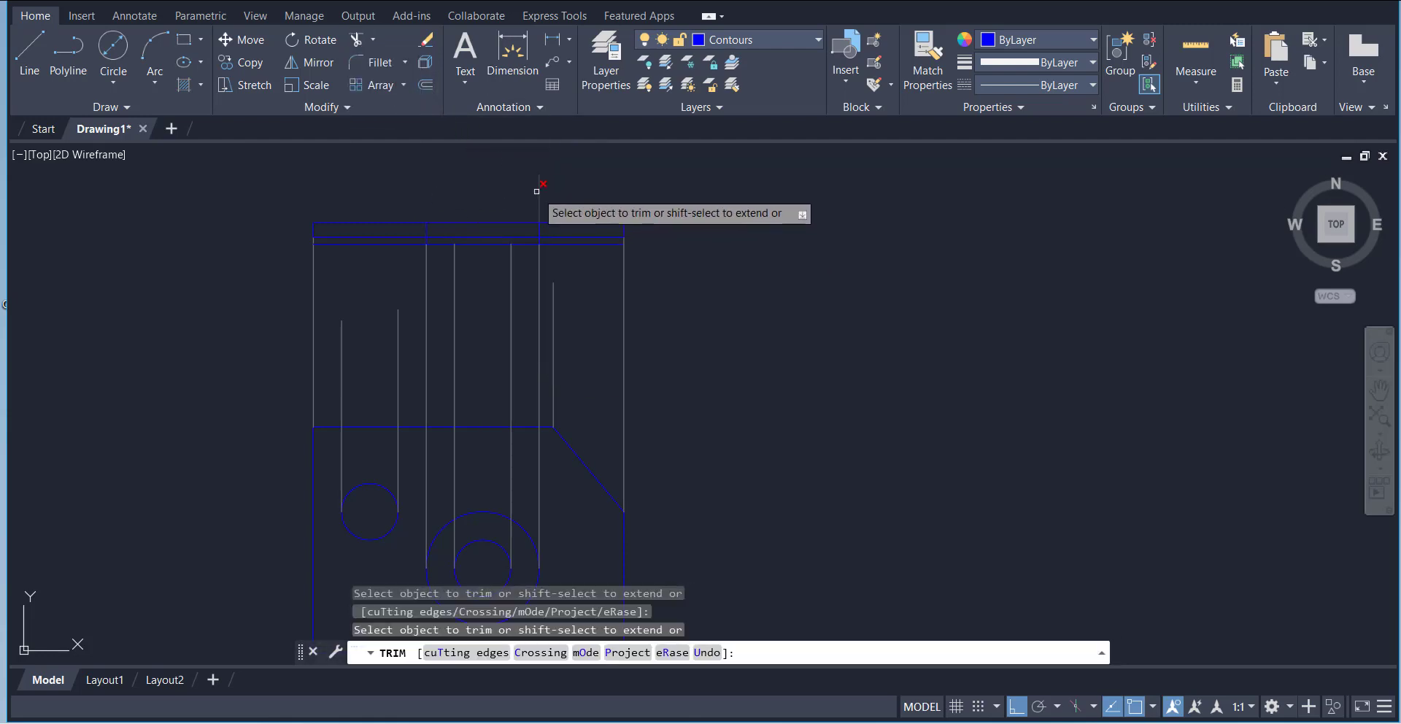
pyautogui.click(538, 191)
pyautogui.click(539, 229)
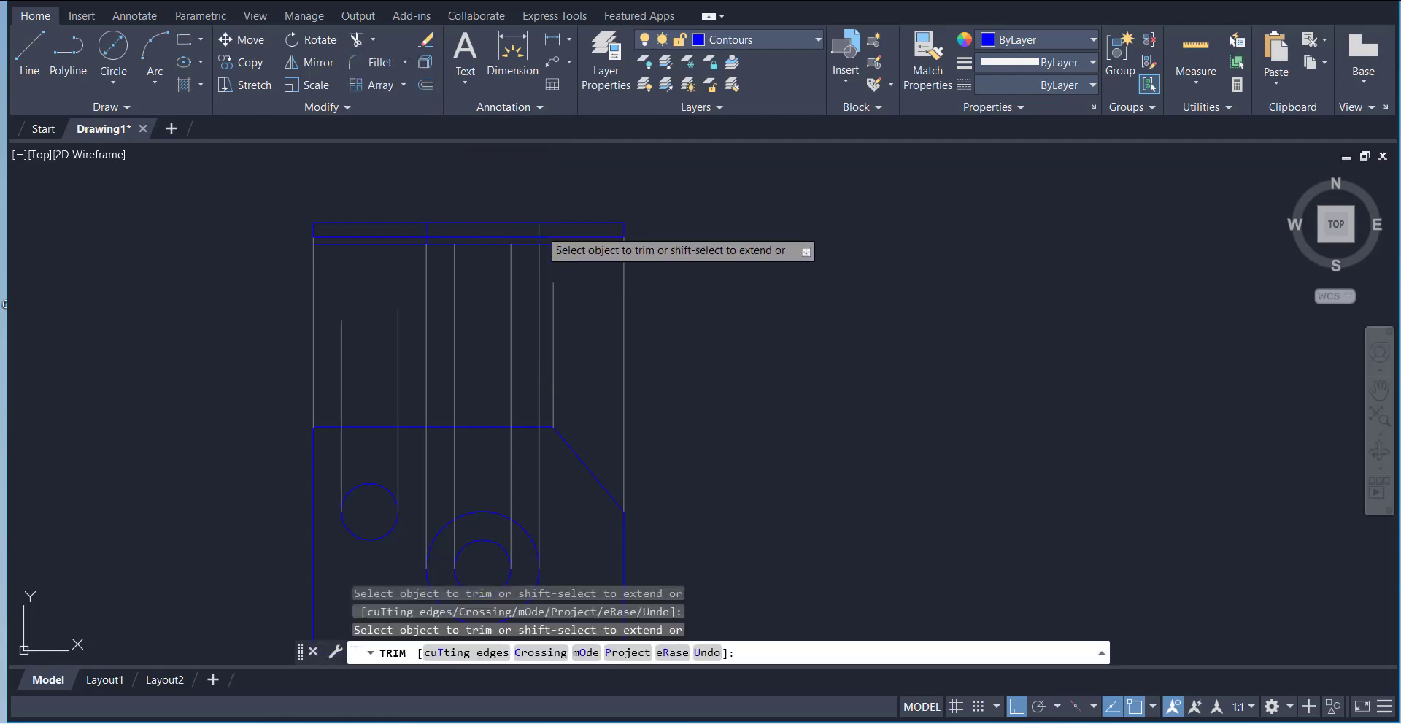
pyautogui.click(408, 244)
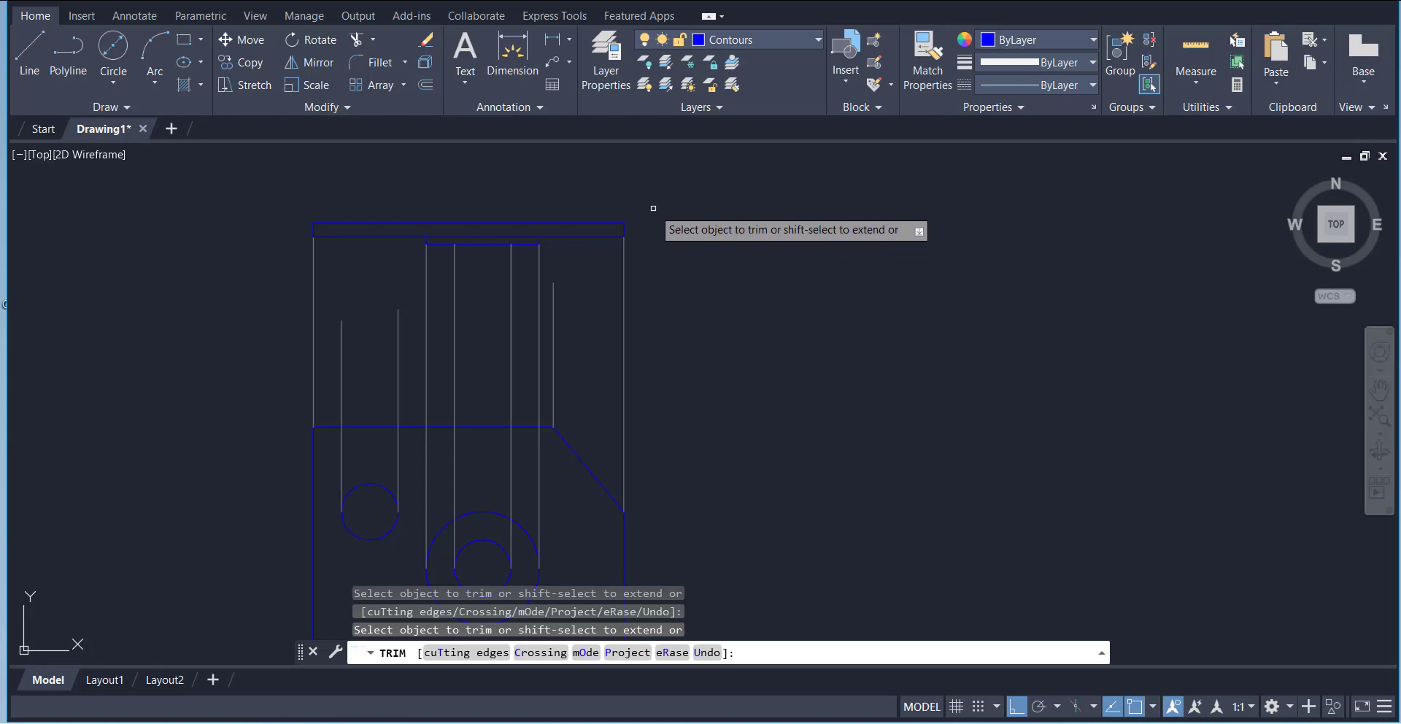
pyautogui.rightClick(666, 227)
pyautogui.click(719, 241)
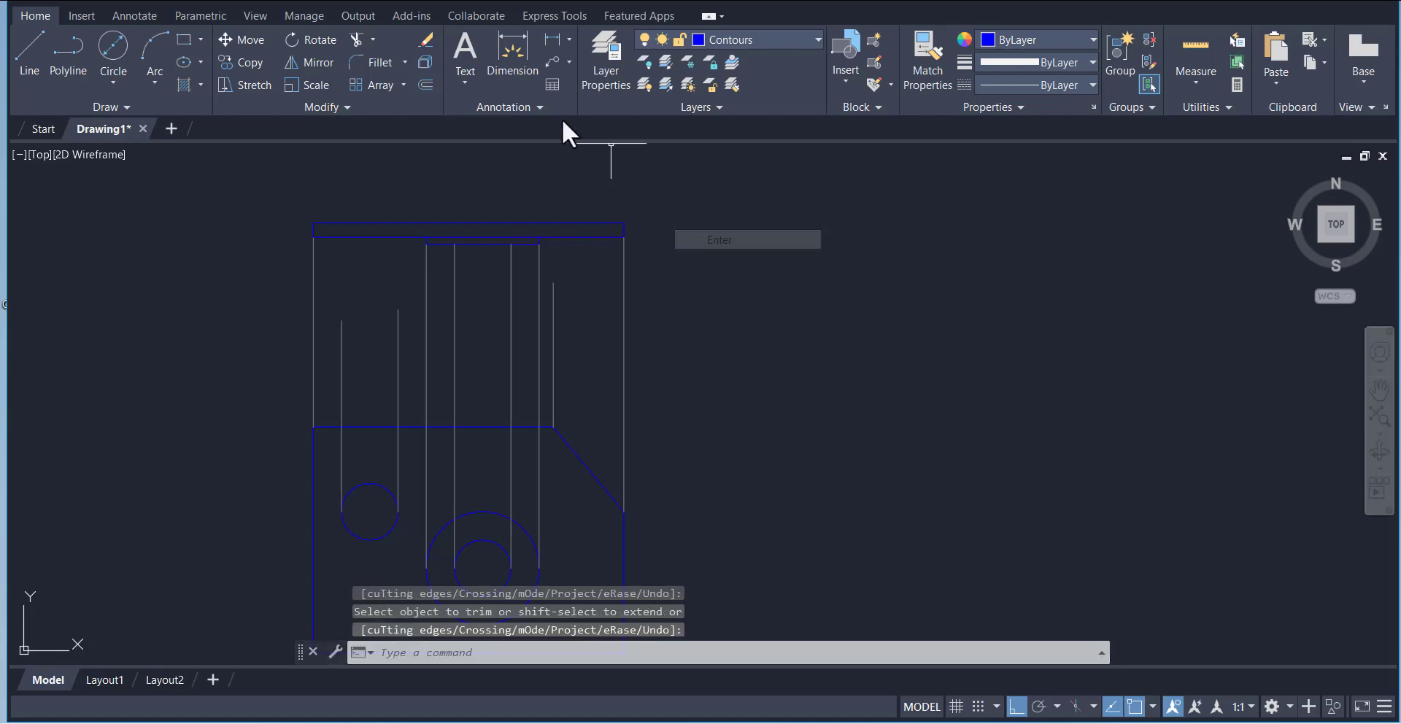
# Step: Extend the projection lines of the angled corner and the small left hole up to the upper view's lower edge
pyautogui.click(373, 39)
pyautogui.click(387, 108)
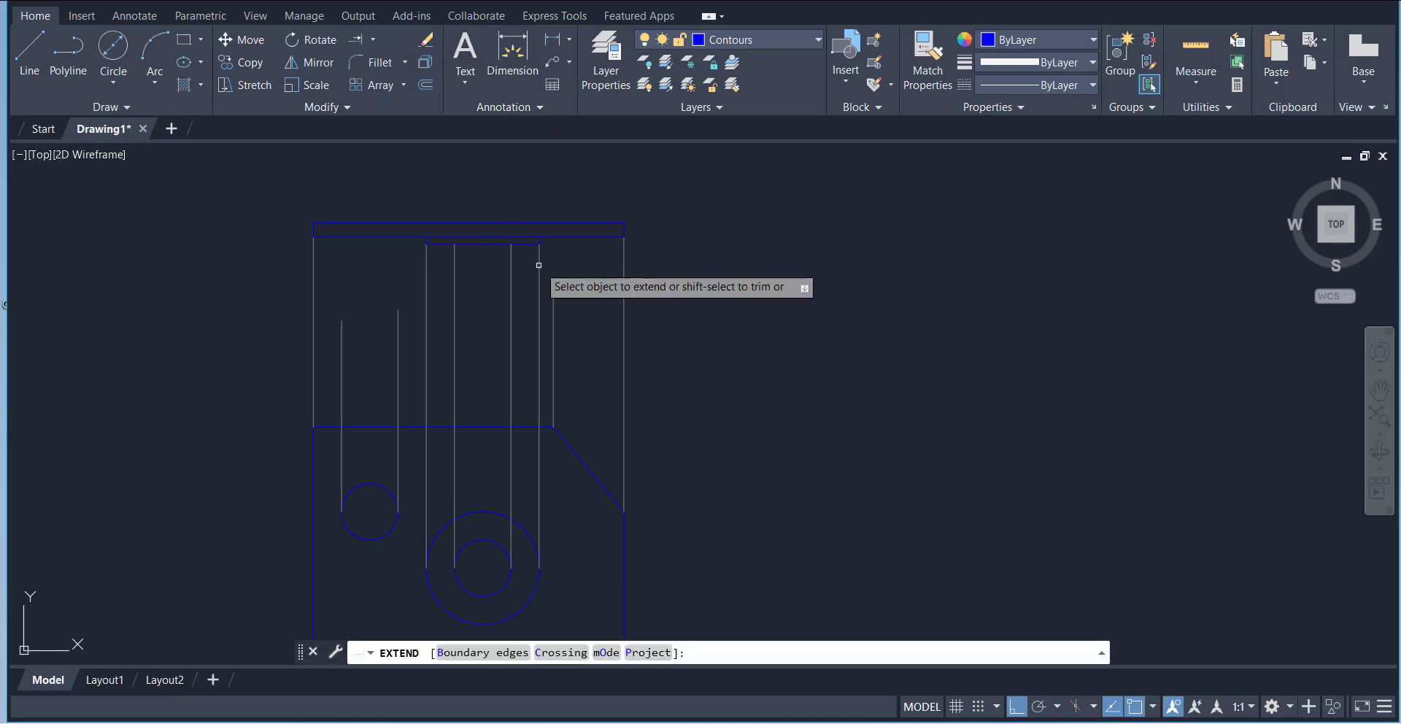
pyautogui.click(554, 292)
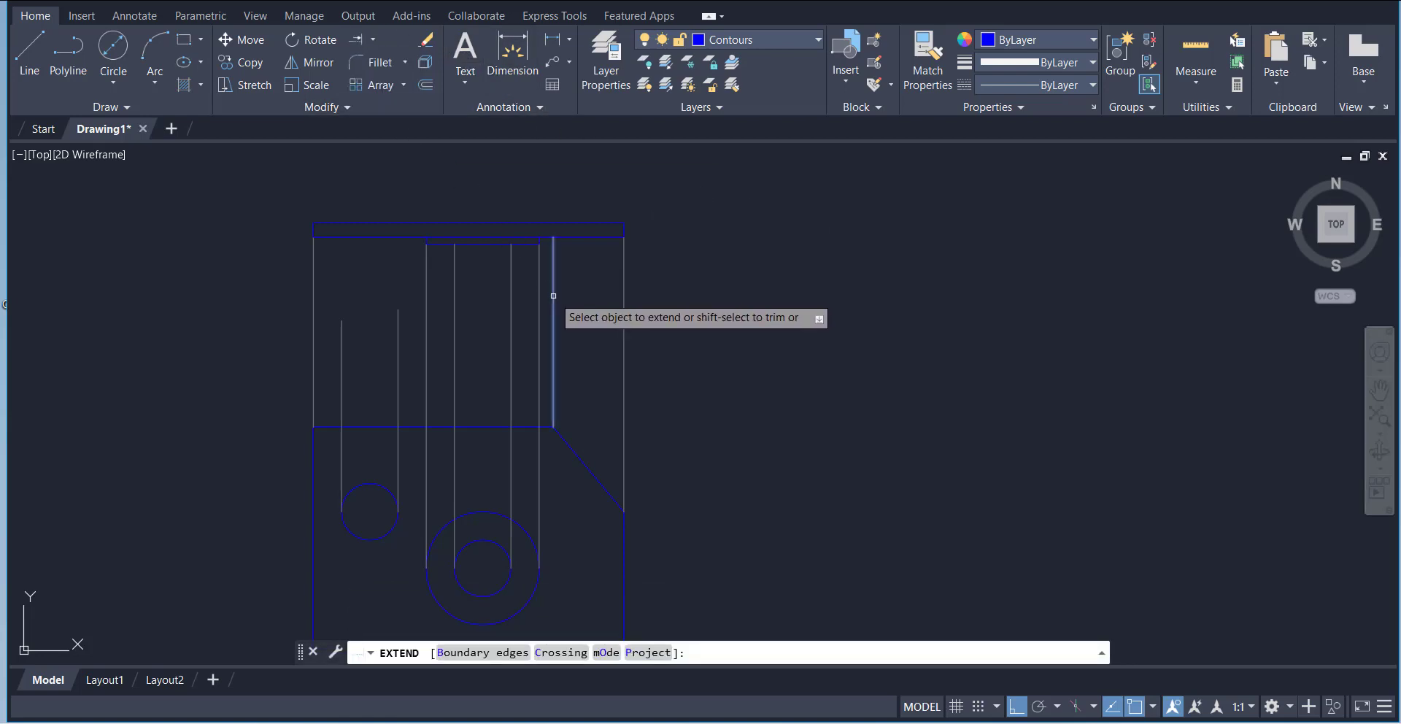
pyautogui.click(397, 334)
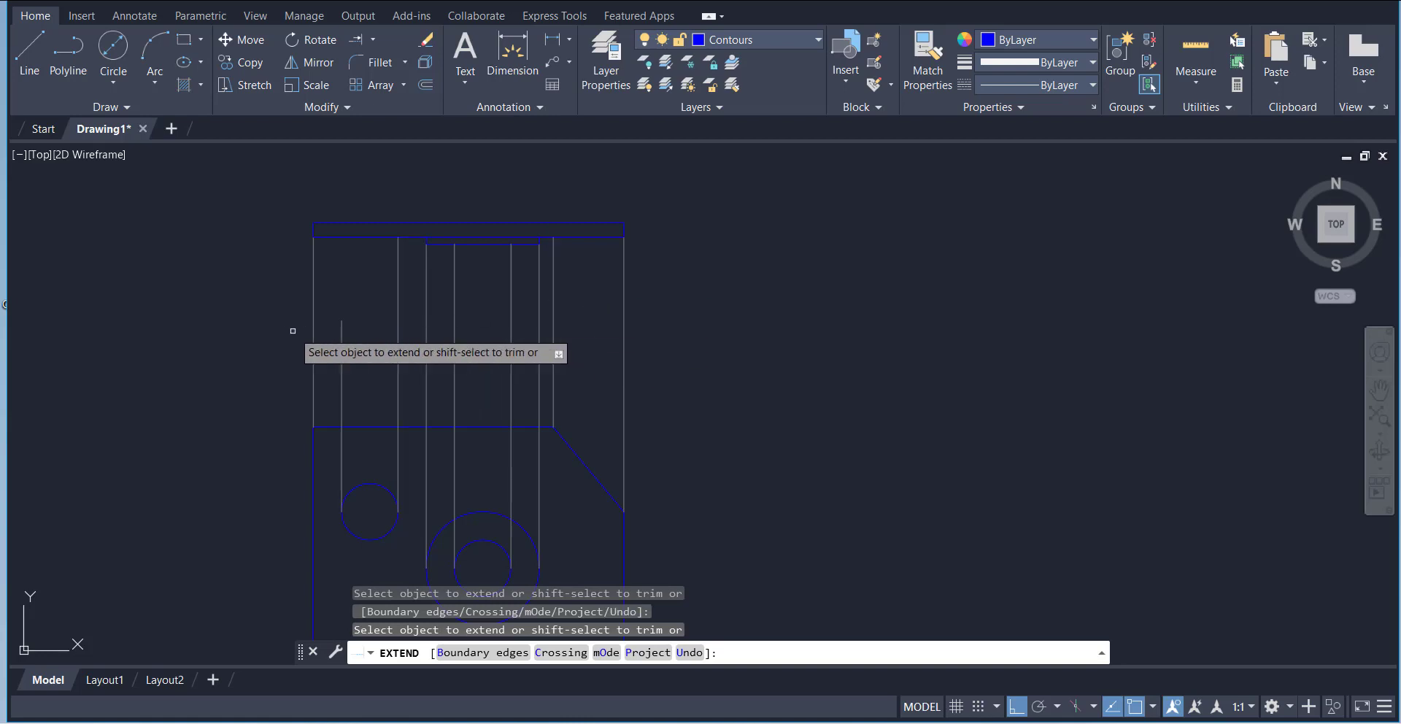
pyautogui.click(342, 336)
pyautogui.rightClick(250, 267)
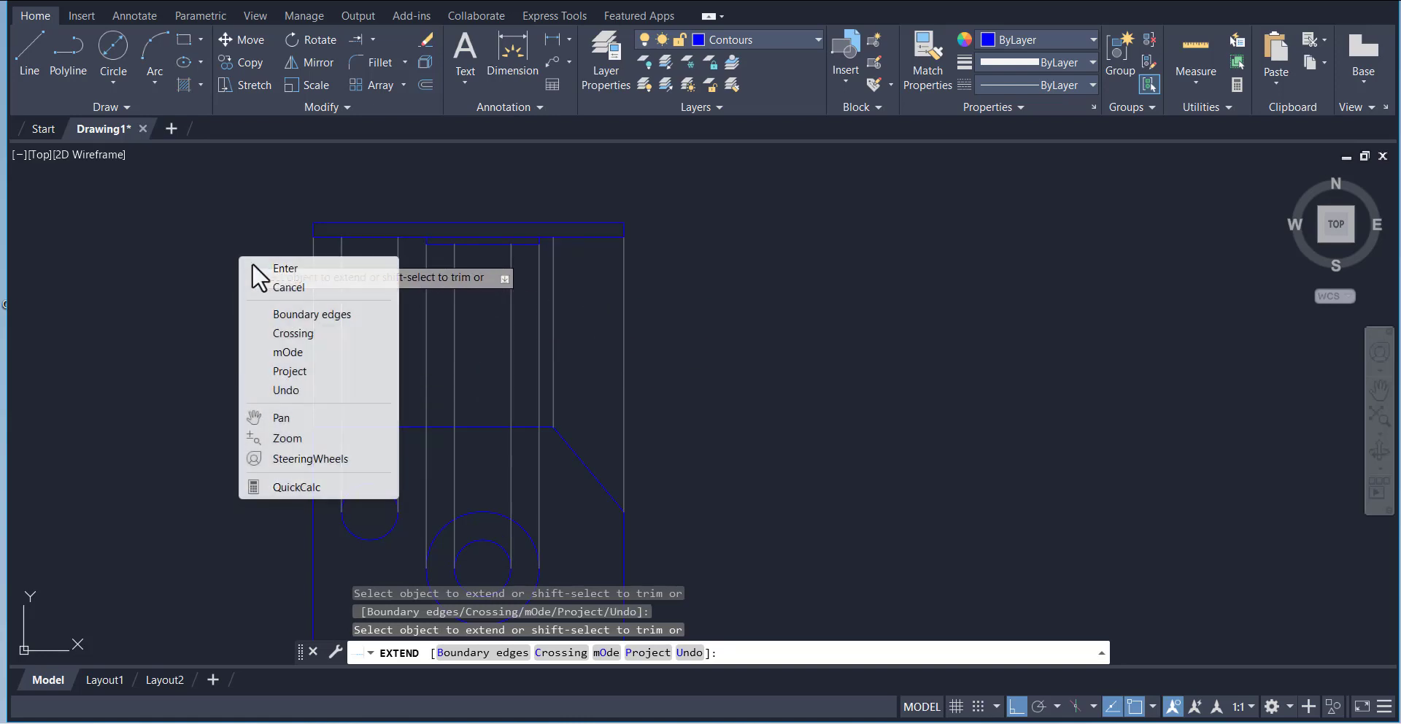
pyautogui.click(271, 271)
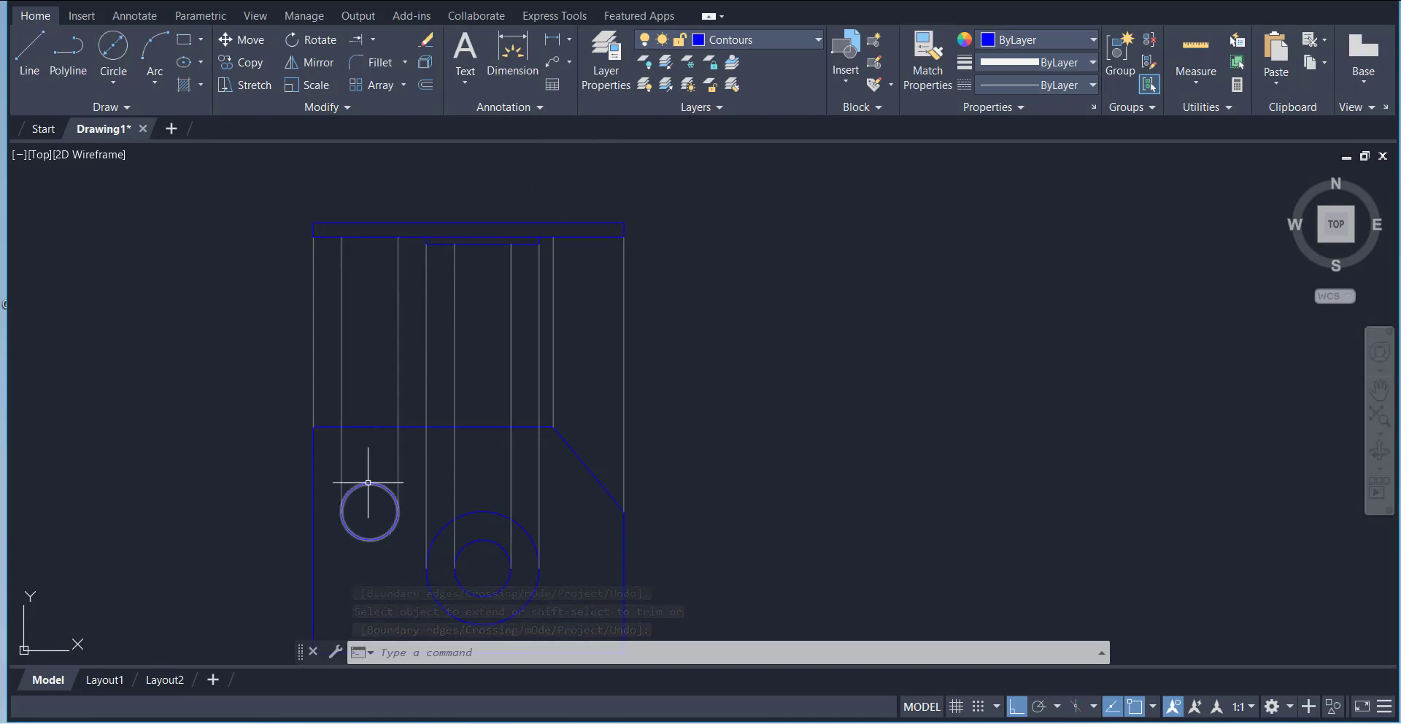
# Step: Make Hidden the current layer and draw a vertical line upward from the small hole's left projection, past the upper view
pyautogui.click(744, 48)
pyautogui.click(729, 172)
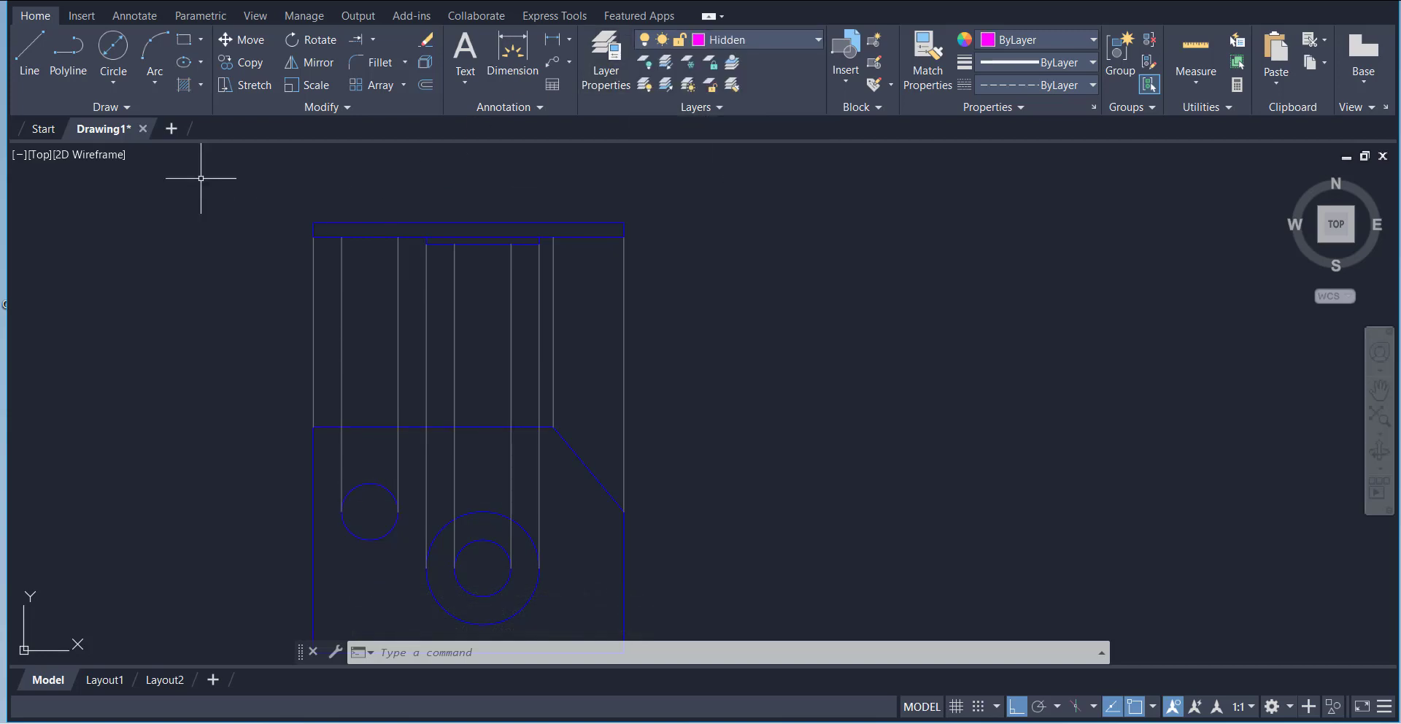
pyautogui.click(36, 59)
pyautogui.click(342, 172)
pyautogui.rightClick(381, 179)
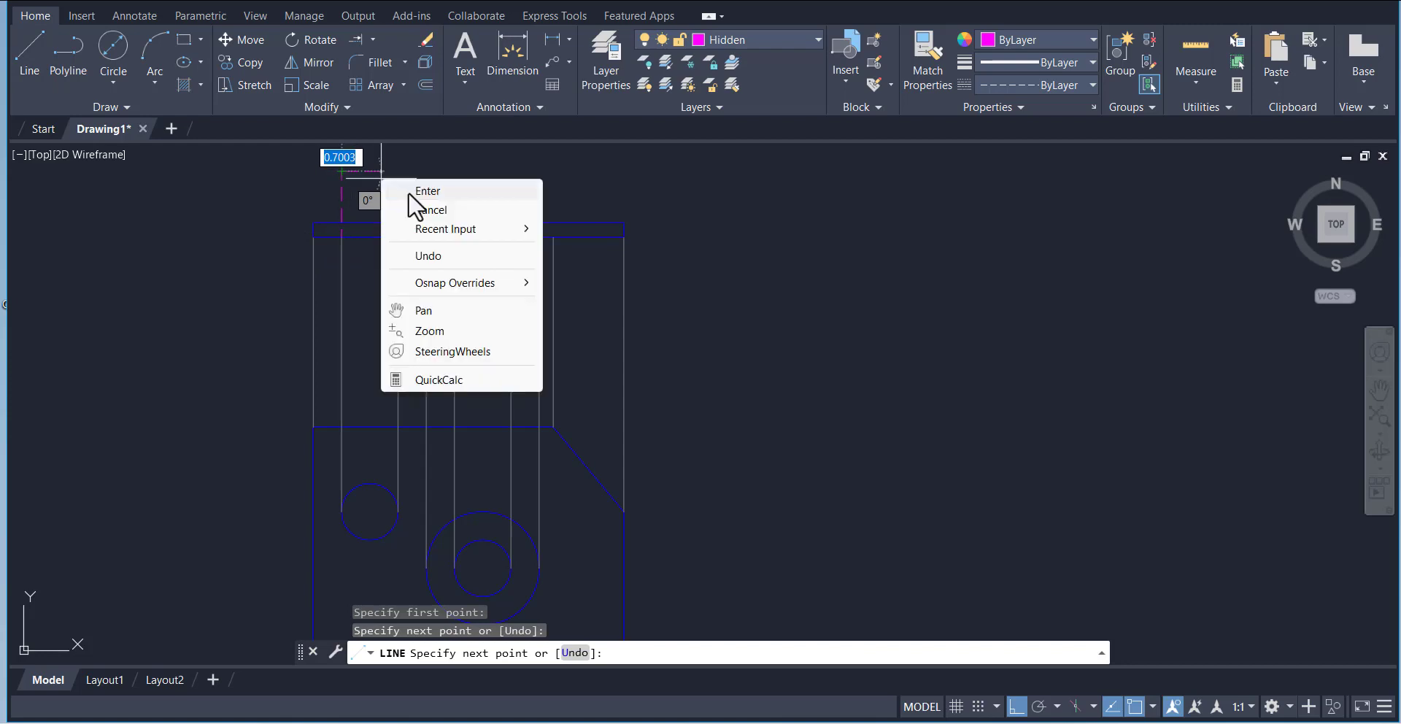
pyautogui.click(409, 191)
# Step: Draw a hidden vertical line upward from the small hole's right projection, past the upper view's top edge
pyautogui.rightClick(403, 177)
pyautogui.click(426, 185)
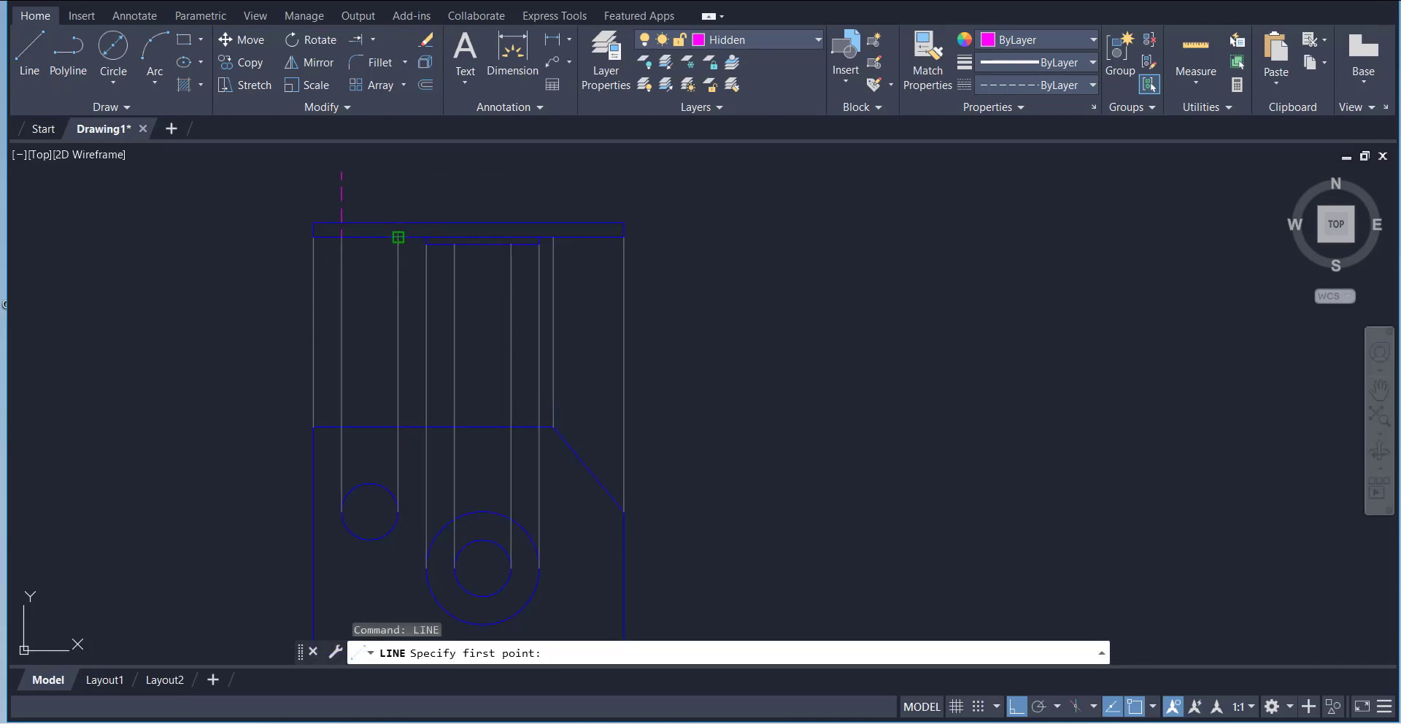
pyautogui.click(398, 237)
pyautogui.click(398, 186)
pyautogui.rightClick(430, 189)
pyautogui.click(447, 197)
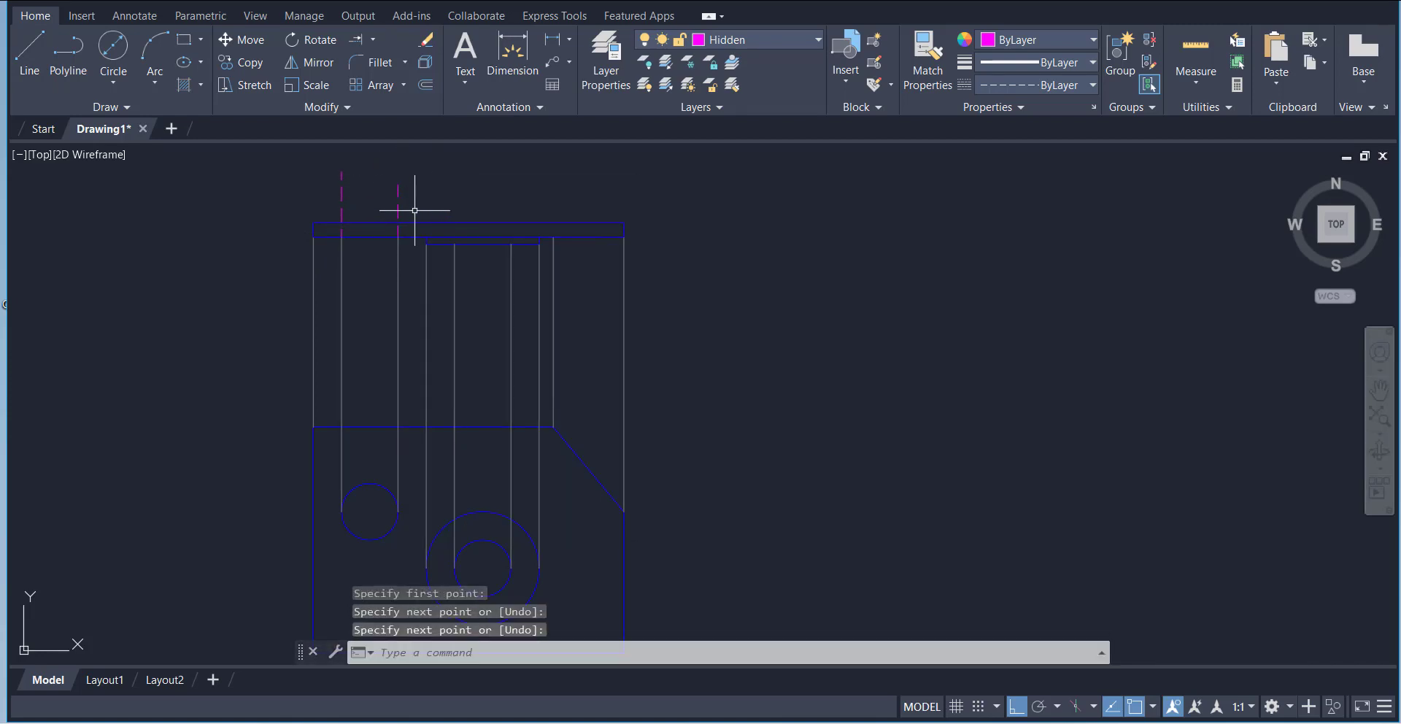
# Step: Draw a hidden vertical line upward from the boss hole's left projection, past the upper view's top edge
pyautogui.rightClick(517, 164)
pyautogui.click(550, 173)
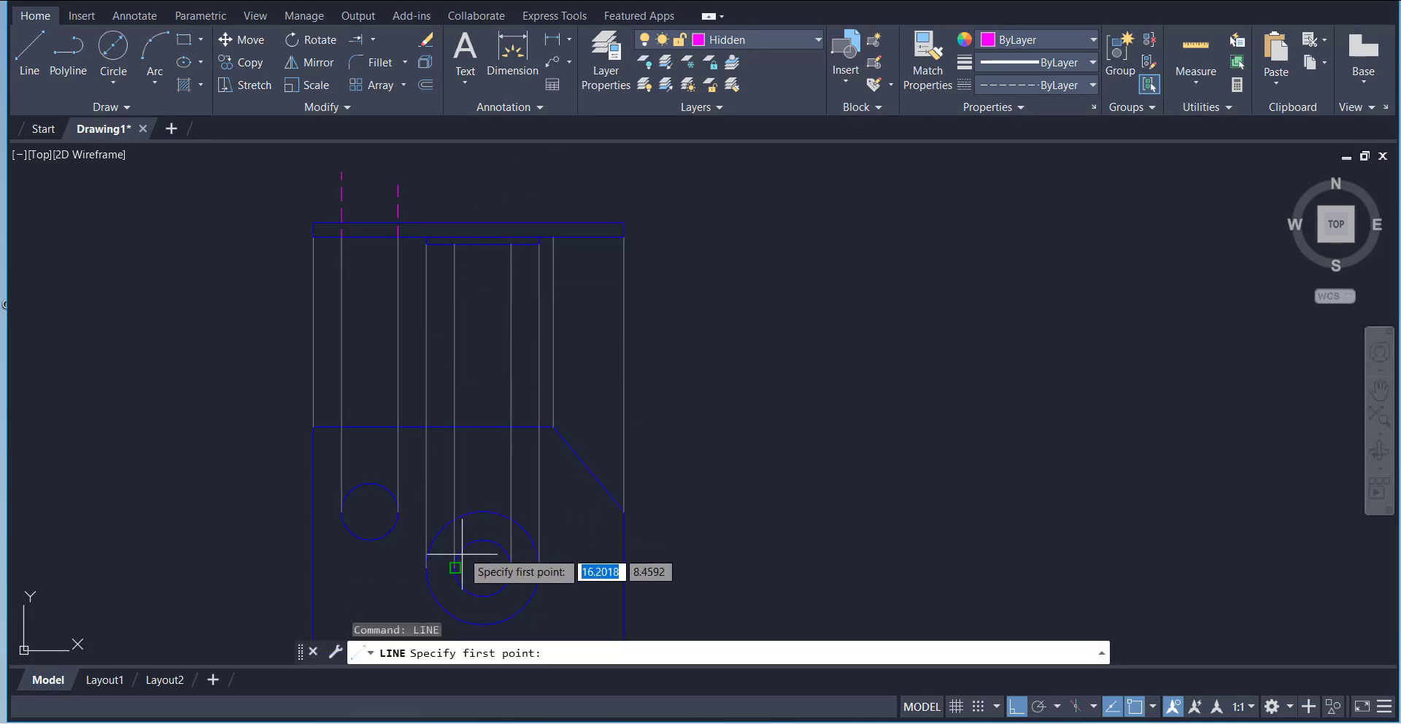
pyautogui.click(455, 244)
pyautogui.rightClick(478, 208)
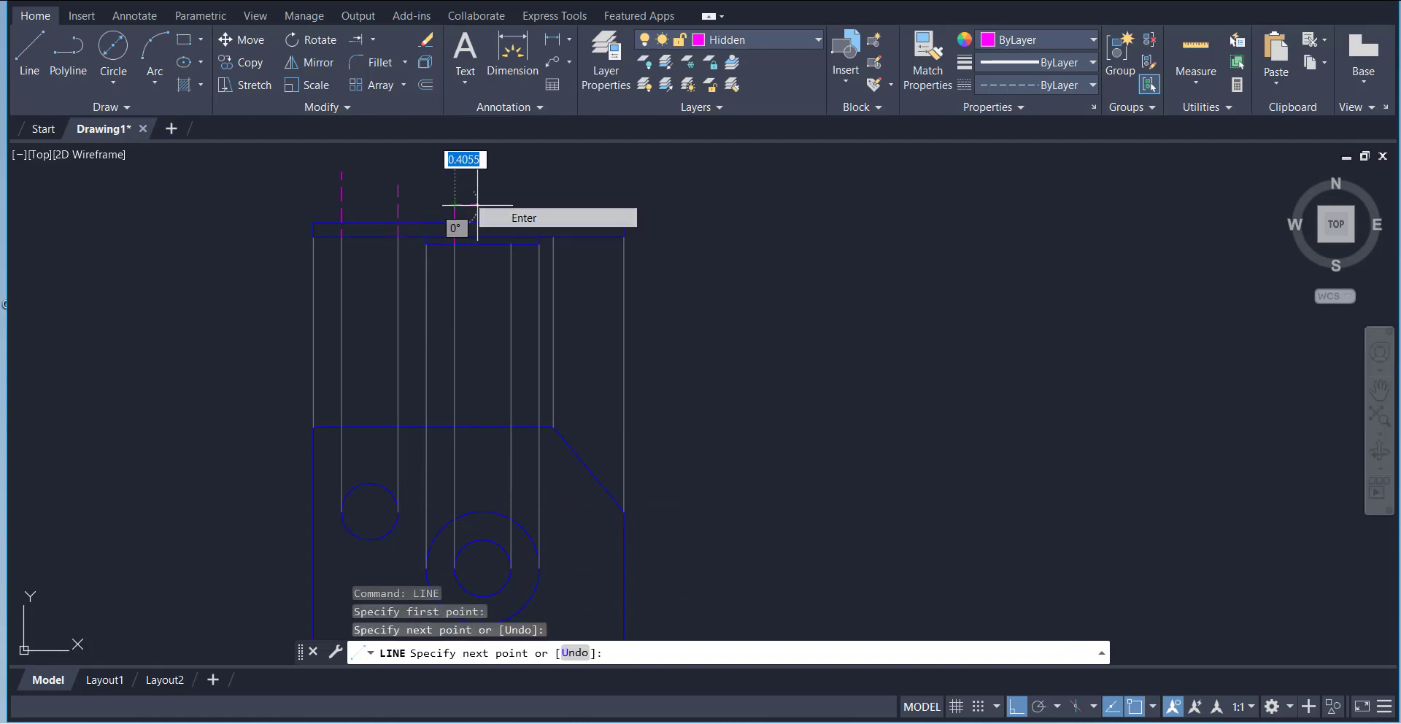
pyautogui.click(524, 218)
# Step: Draw a hidden vertical line upward from the boss hole's right projection, past the upper view's top edge
pyautogui.rightClick(511, 179)
pyautogui.click(526, 191)
pyautogui.click(513, 244)
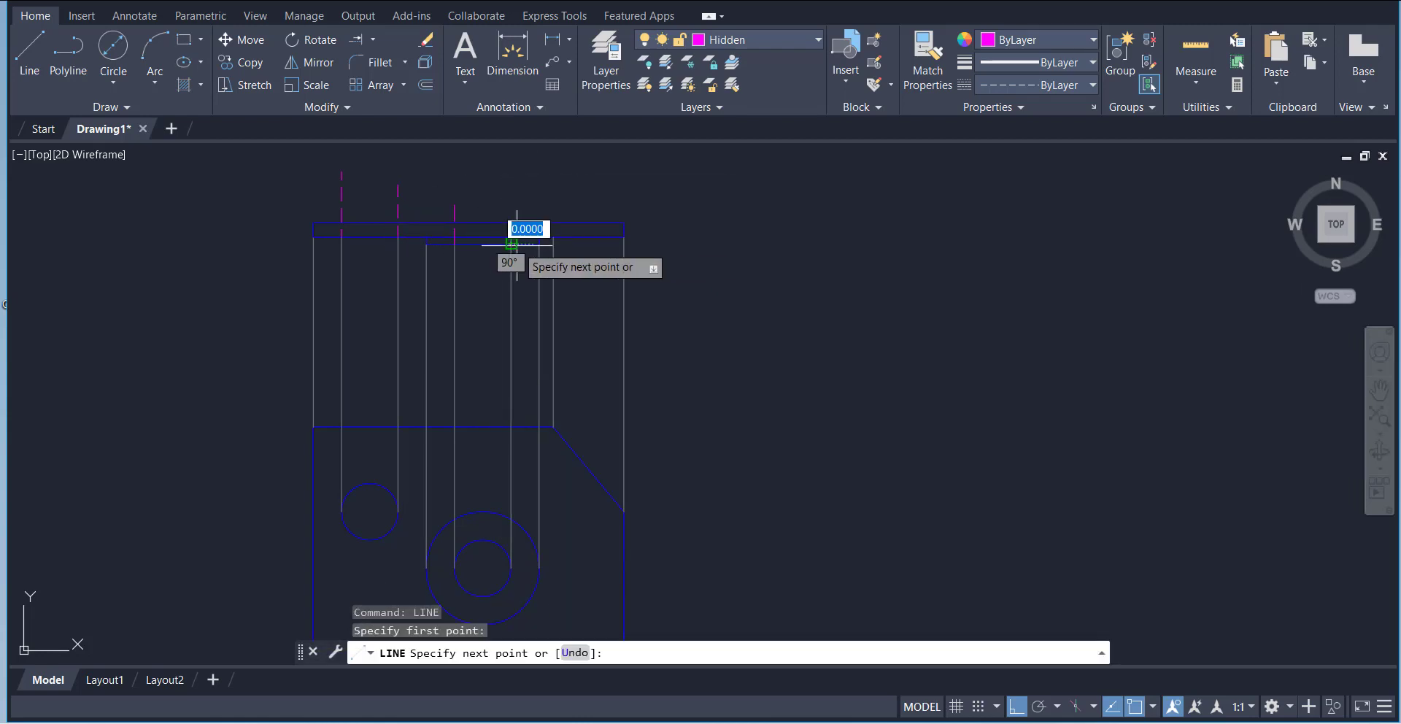
pyautogui.click(513, 177)
pyautogui.rightClick(555, 185)
pyautogui.click(584, 194)
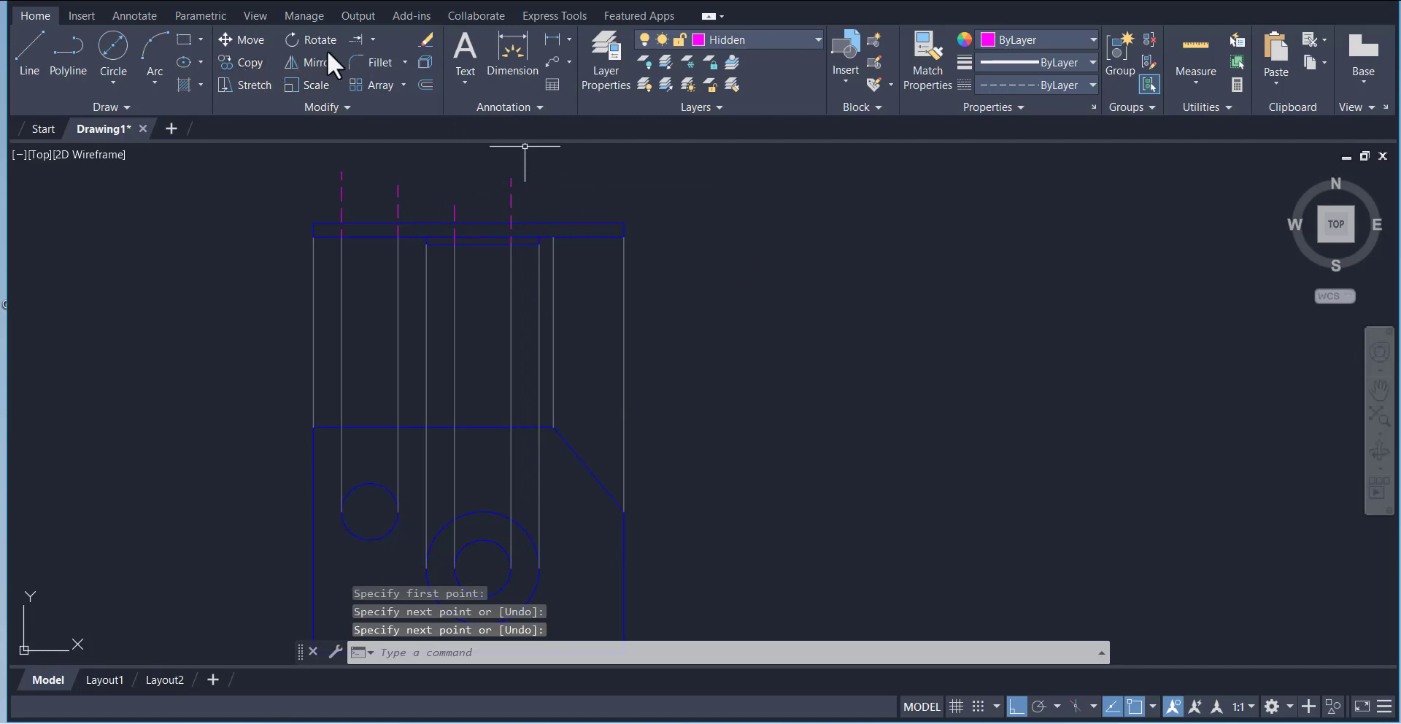
# Step: Trim the four hidden lines above the upper view's top edge with a fence across them
pyautogui.click(373, 40)
pyautogui.click(376, 62)
pyautogui.click(315, 188)
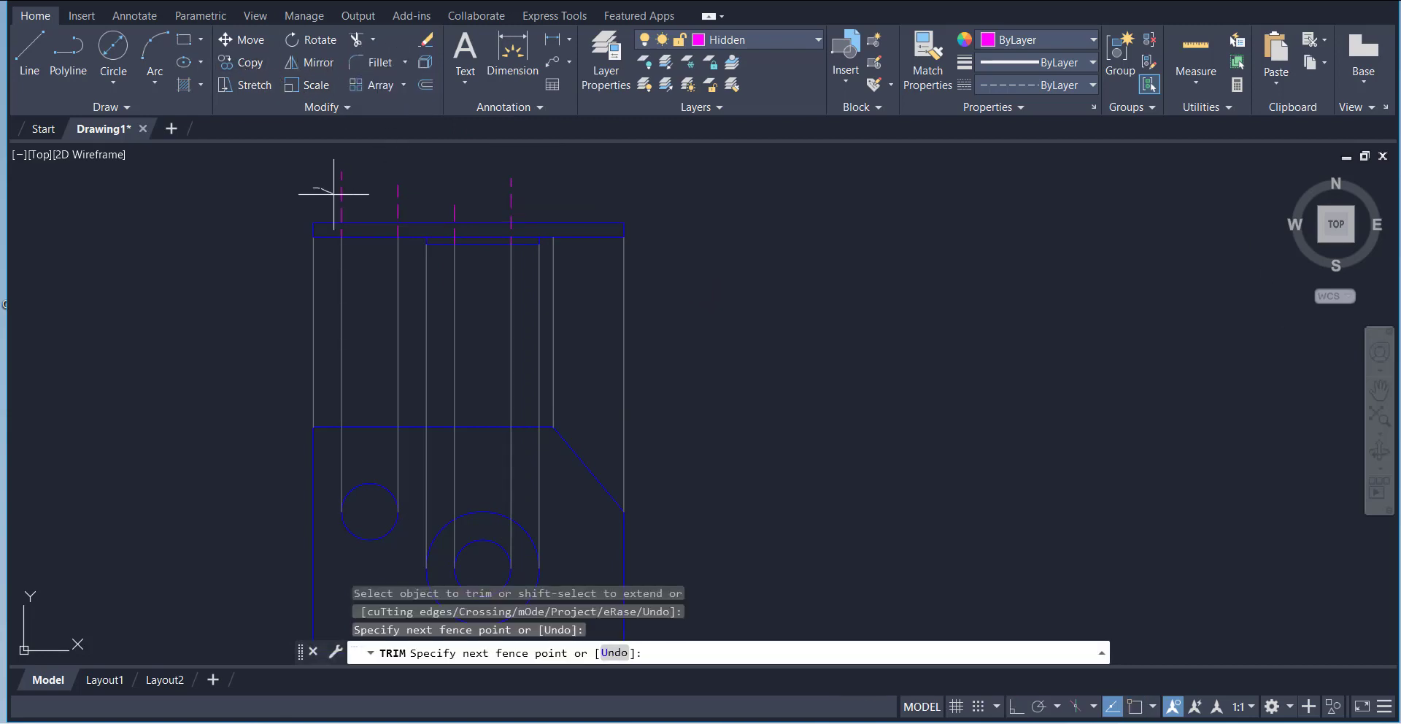
pyautogui.moveTo(541, 199); pyautogui.dragTo(540, 203)
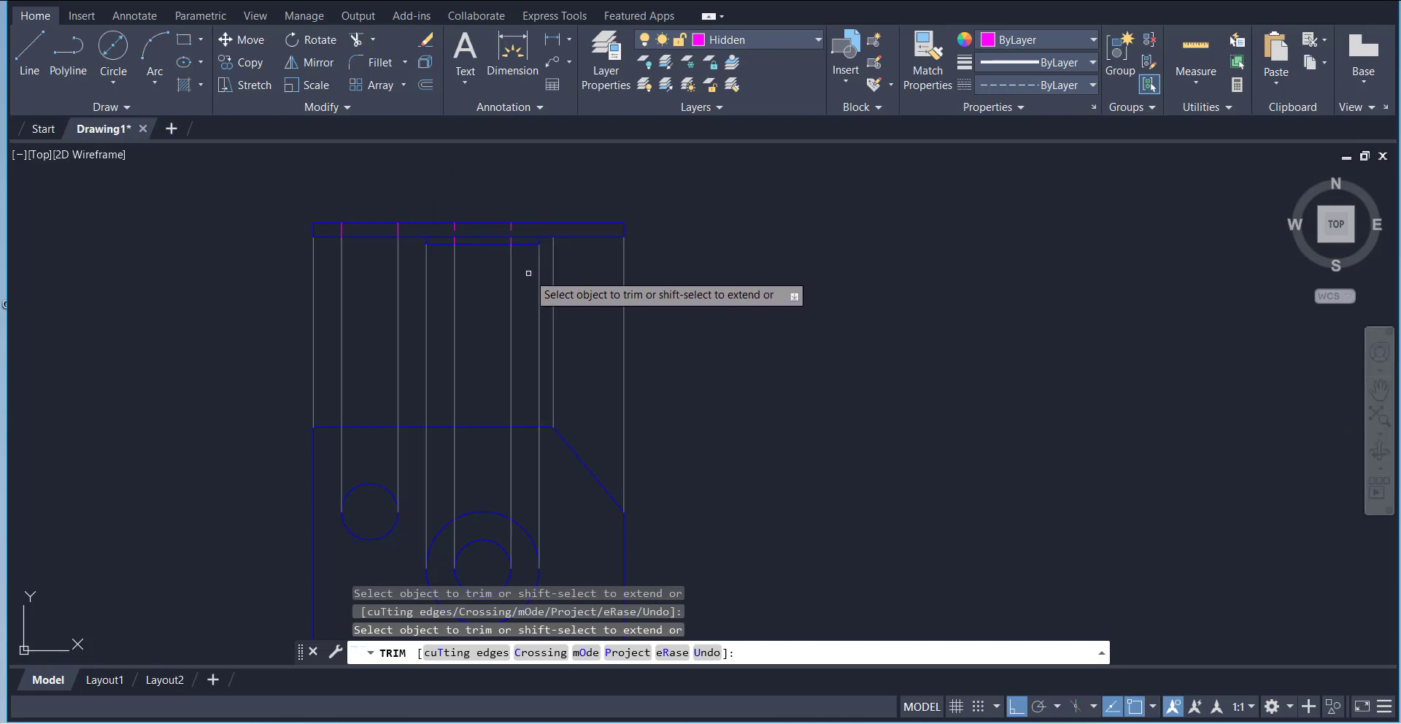
pyautogui.rightClick(568, 180)
pyautogui.click(590, 188)
# Step: Turn off the construction line layer and make Dimenssions the current layer
pyautogui.click(739, 42)
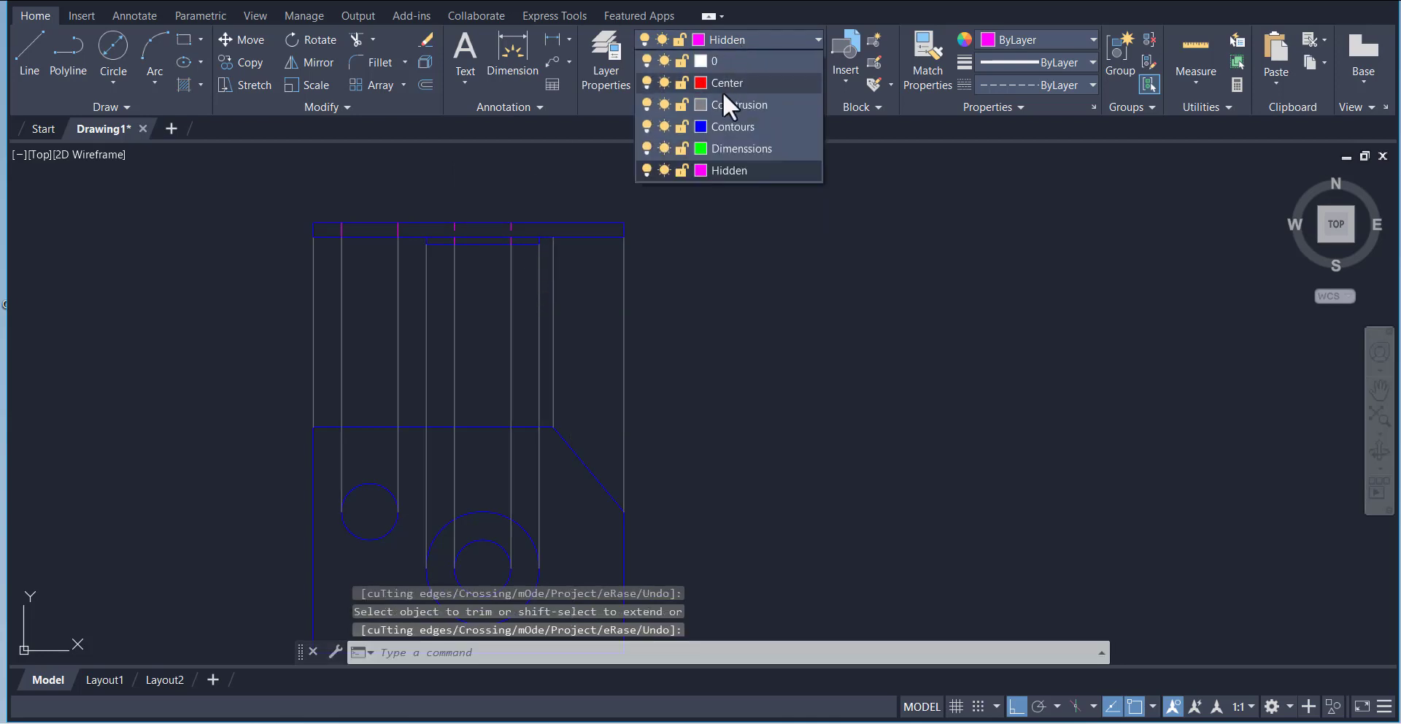
pyautogui.click(648, 105)
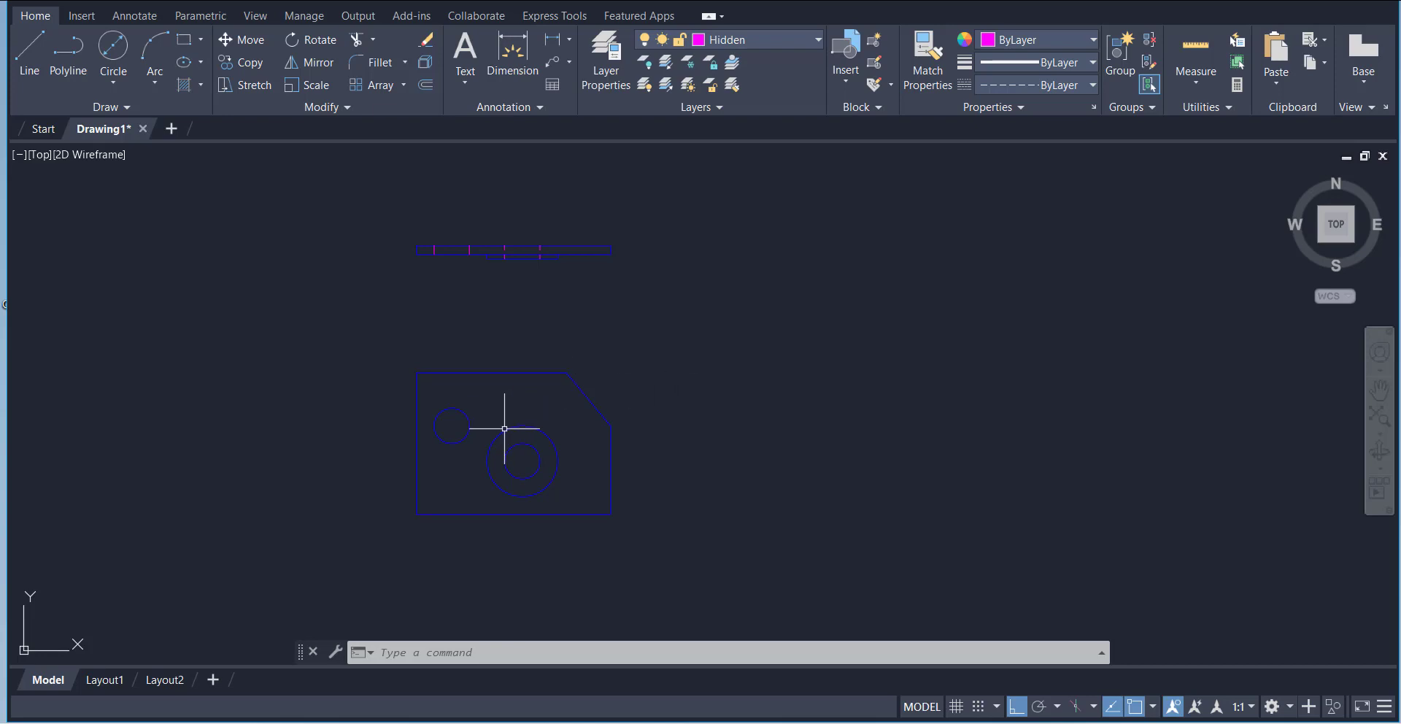
pyautogui.click(718, 42)
pyautogui.click(742, 144)
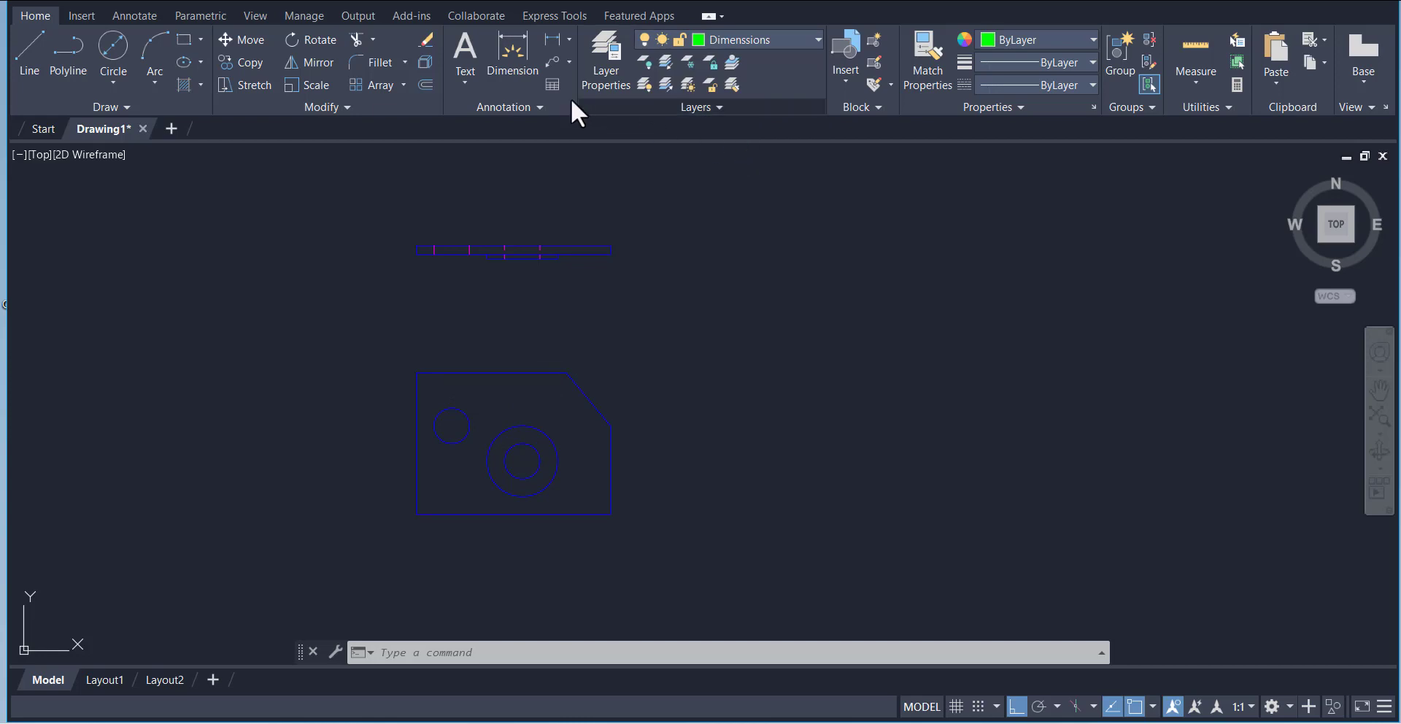
# Step: Dimension the length of the plate's bottom edge, placing the dimension below the front view
pyautogui.click(493, 59)
pyautogui.press('Return')
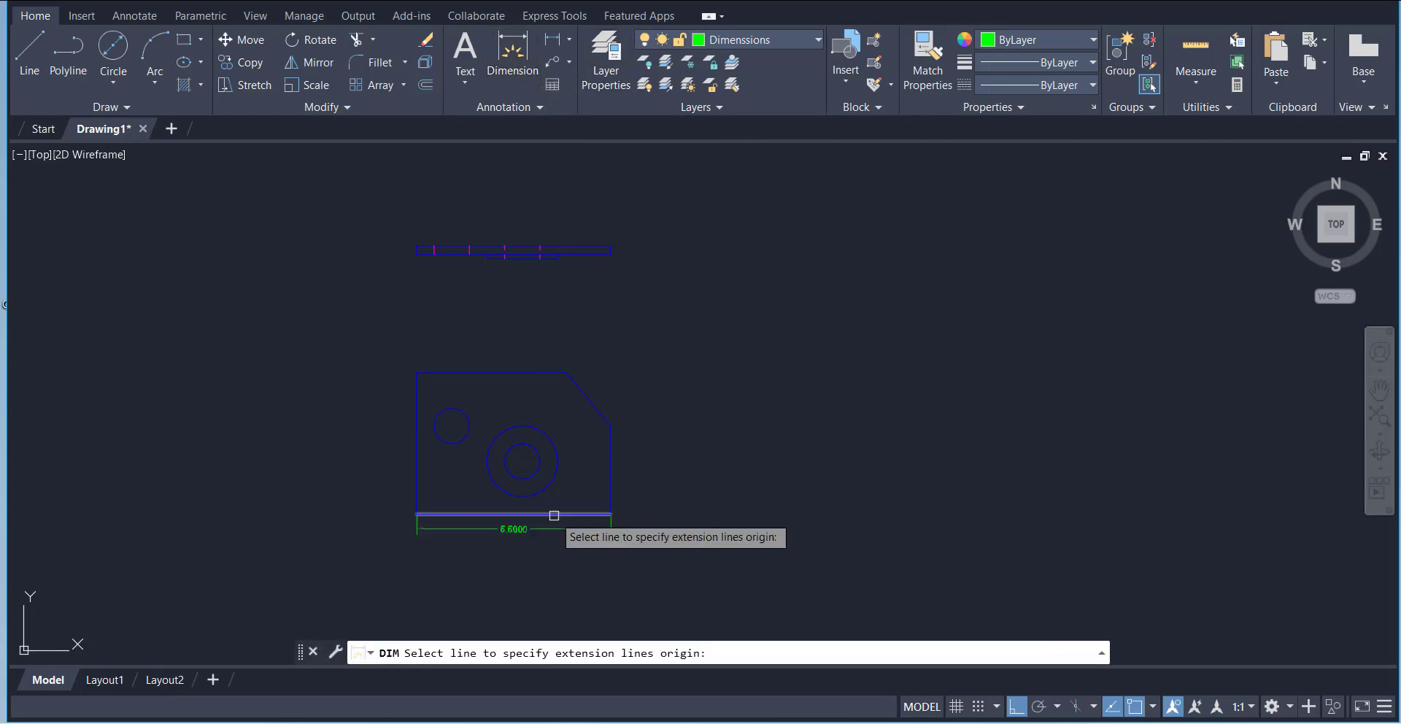
pyautogui.click(549, 514)
pyautogui.click(536, 550)
pyautogui.press('Return')
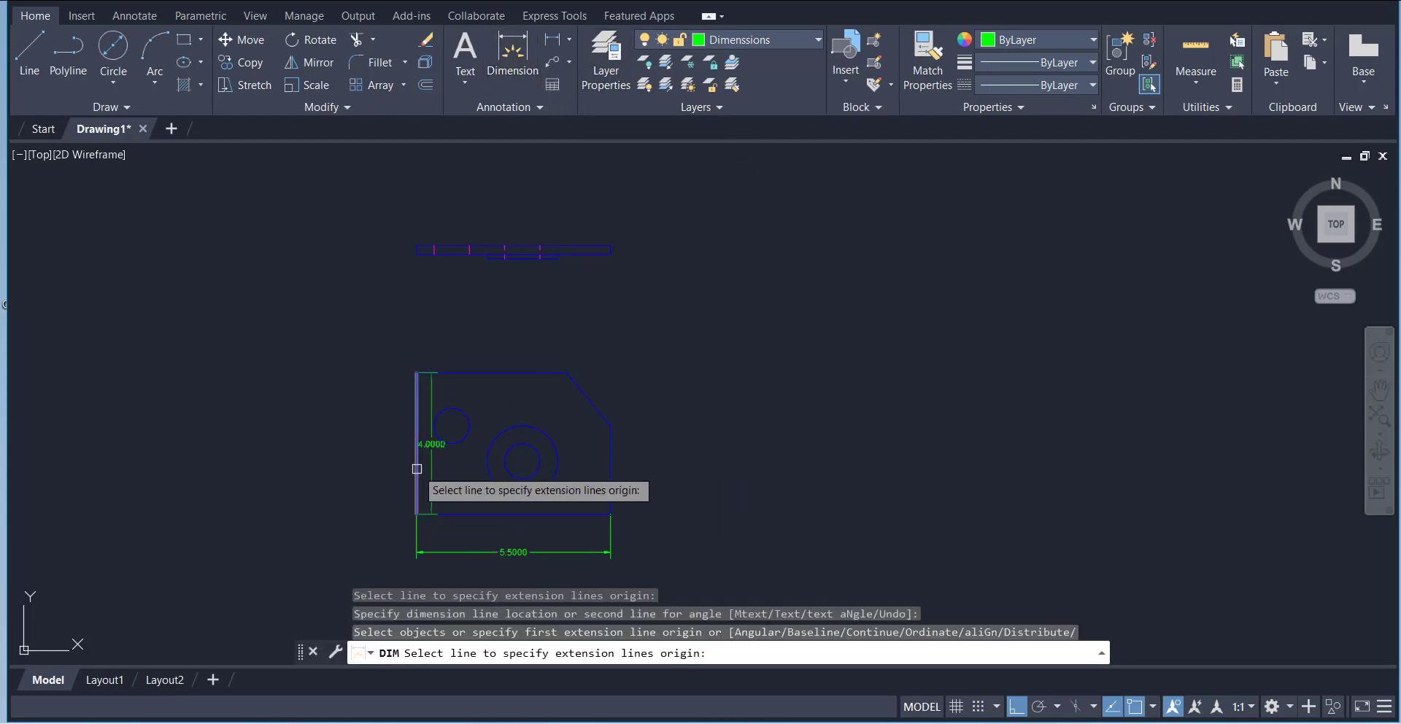
# Step: Dimension the heights of the plate's left edge and shorter right edge, placing each outside its edge
pyautogui.click(416, 469)
pyautogui.click(331, 458)
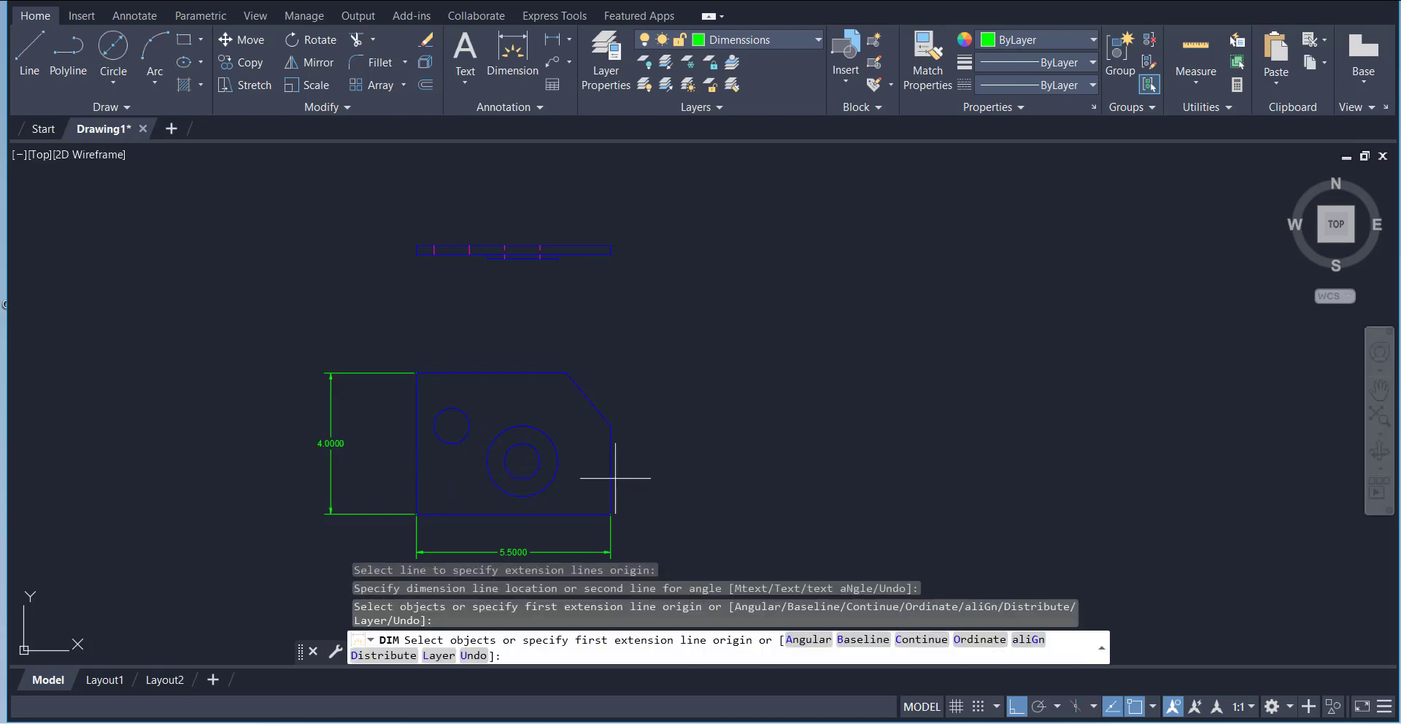
pyautogui.click(611, 425)
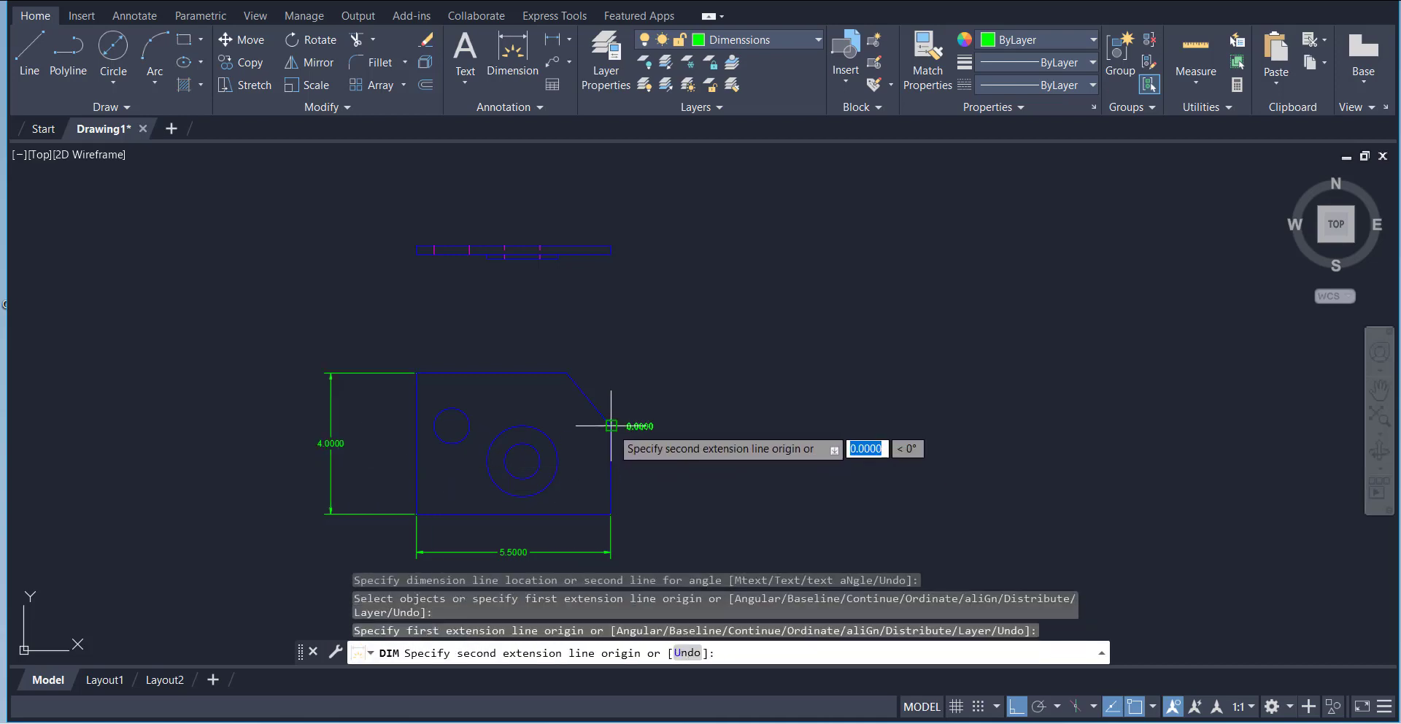
pyautogui.click(611, 514)
pyautogui.click(681, 469)
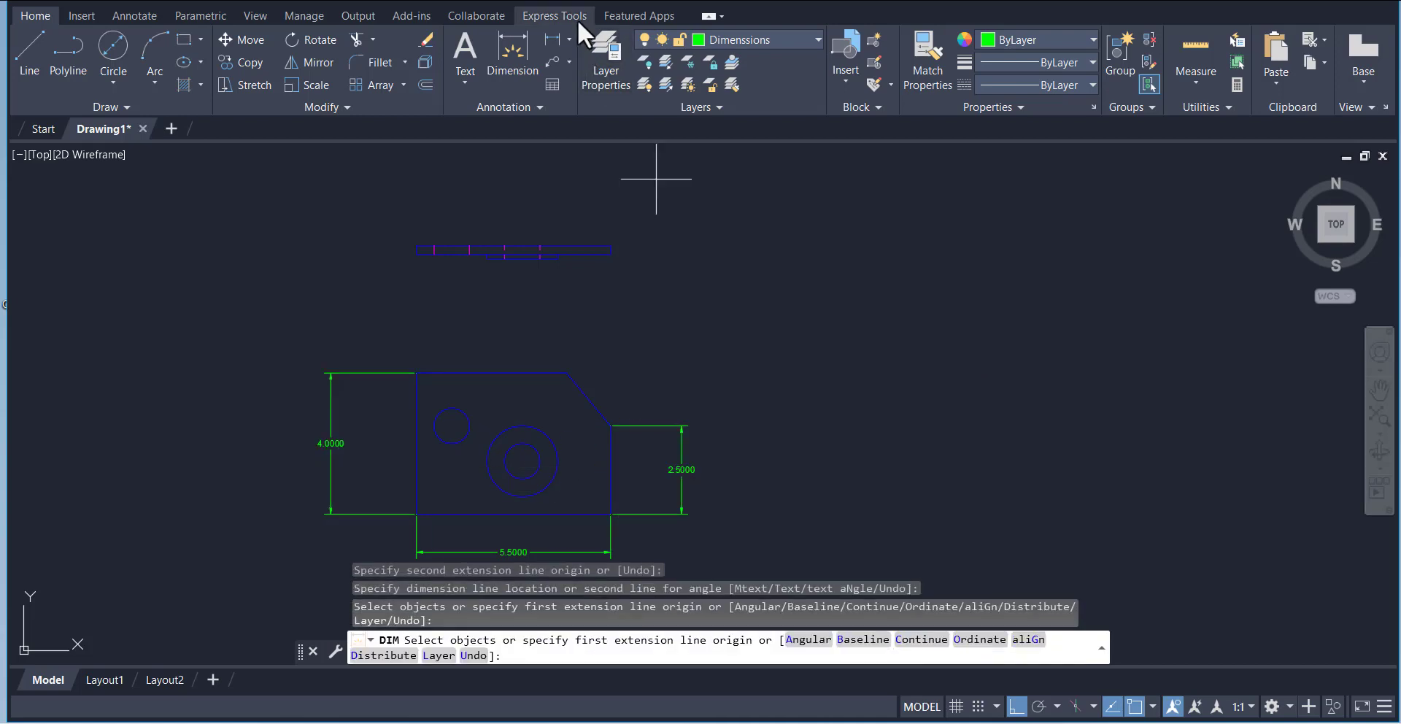
# Step: Add diameter dimensions to the small left hole and the boss's outer circle, placing both above the plate
pyautogui.click(514, 51)
pyautogui.click(439, 416)
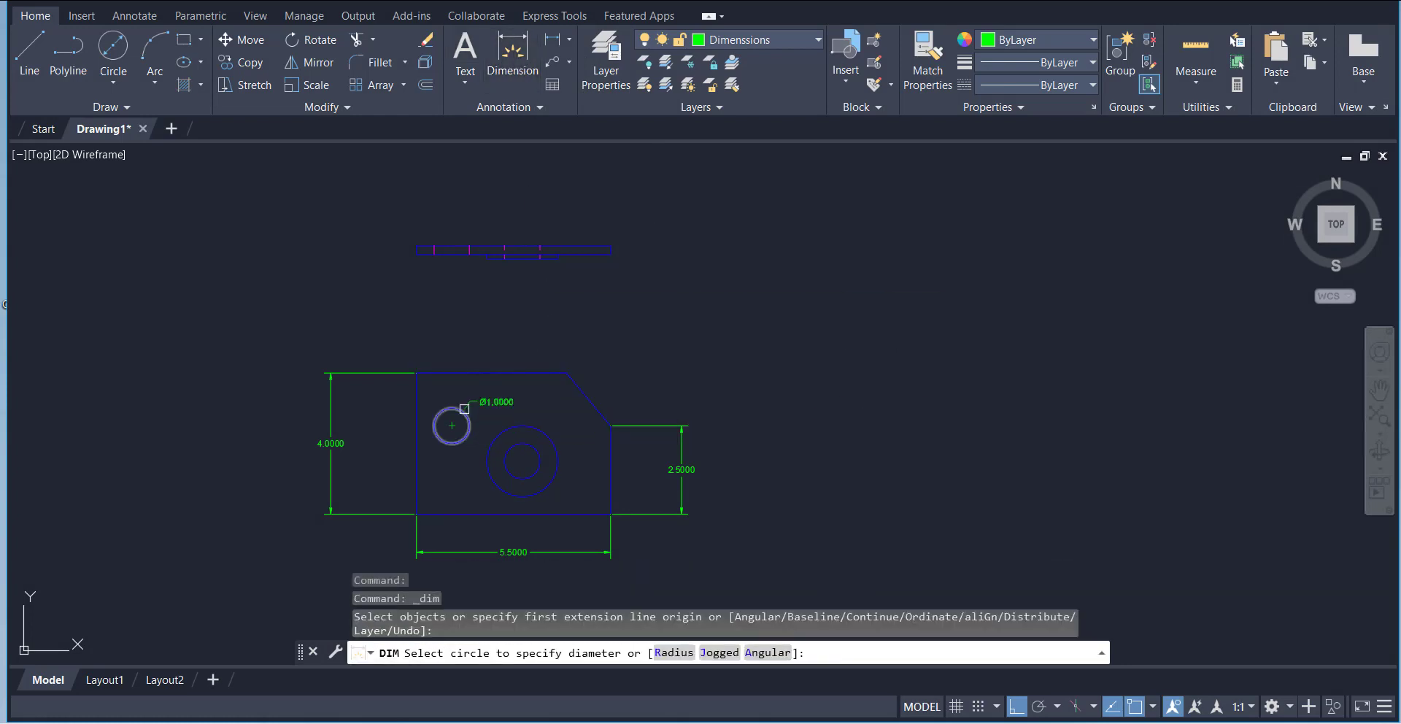
pyautogui.click(491, 322)
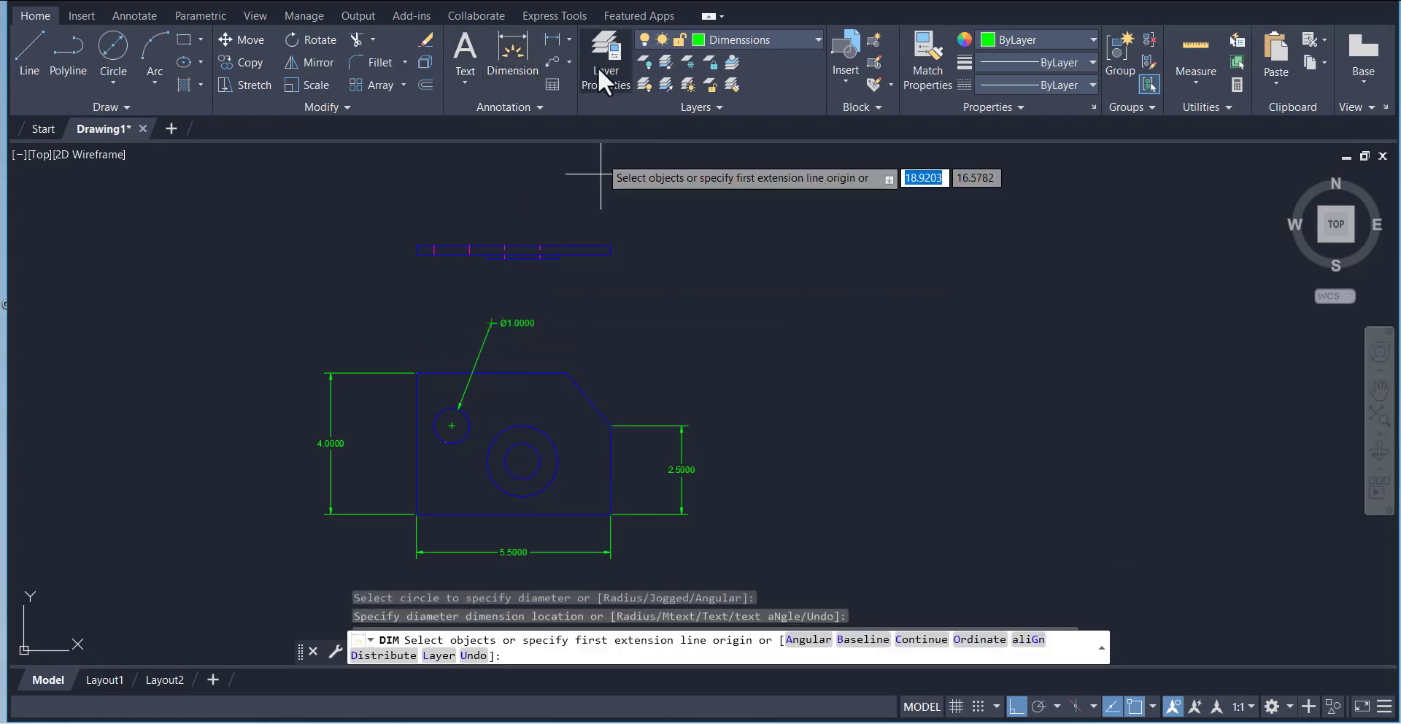
pyautogui.click(532, 43)
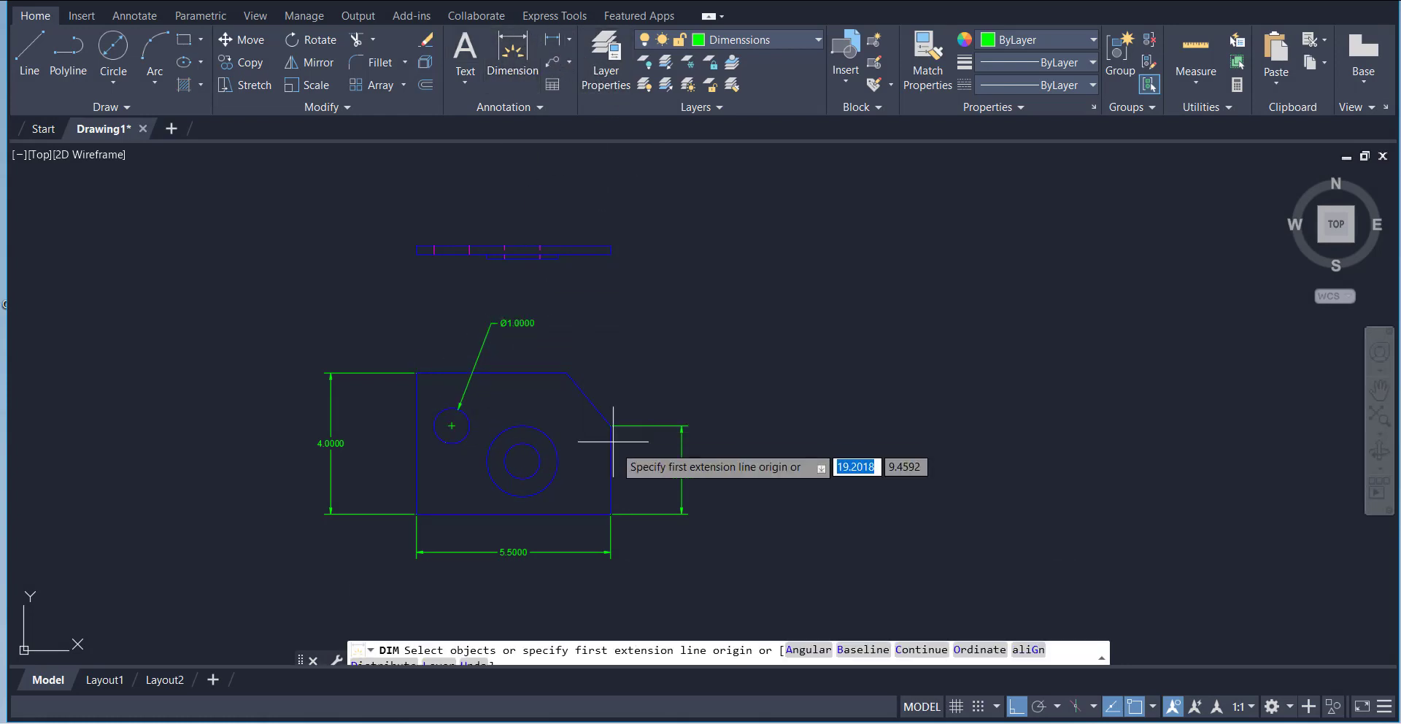
pyautogui.click(545, 435)
pyautogui.click(604, 313)
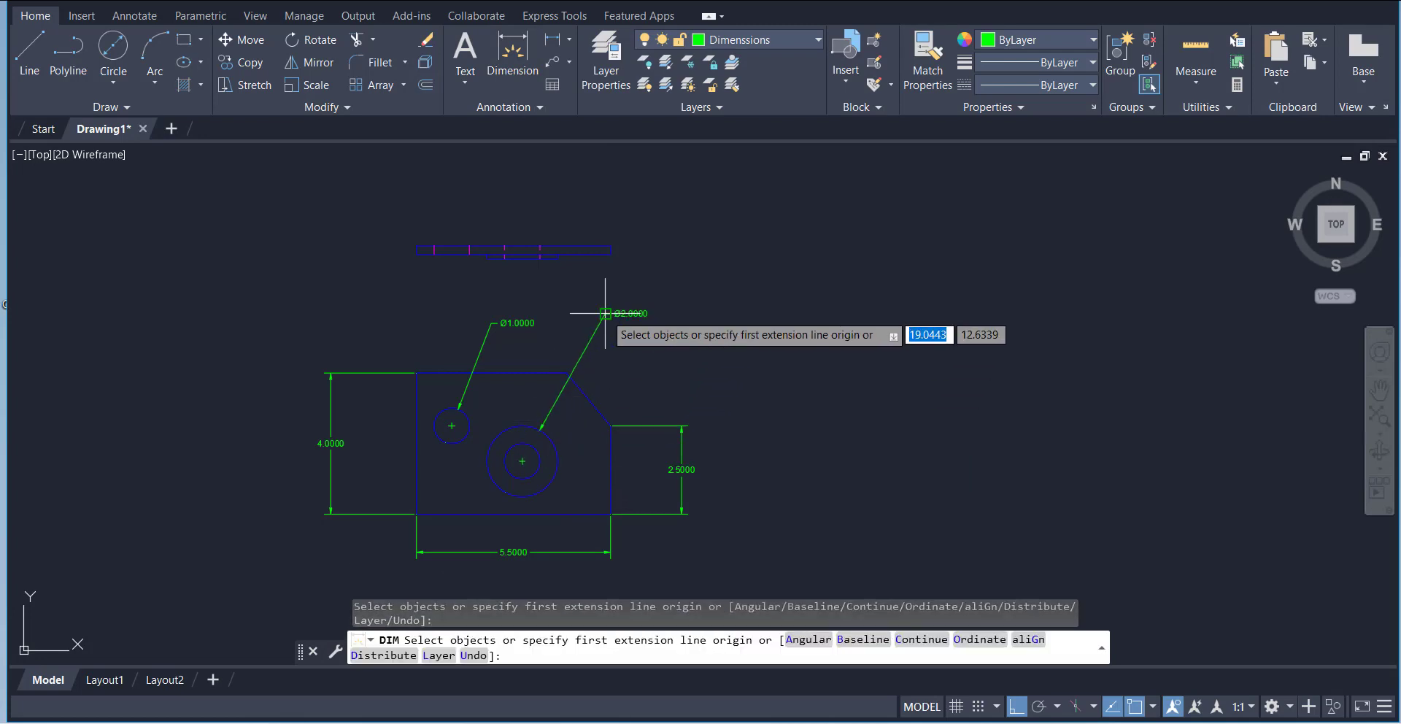
# Step: Add a diameter dimension to the boss's inner hole, placing it outside the angled corner
pyautogui.click(530, 83)
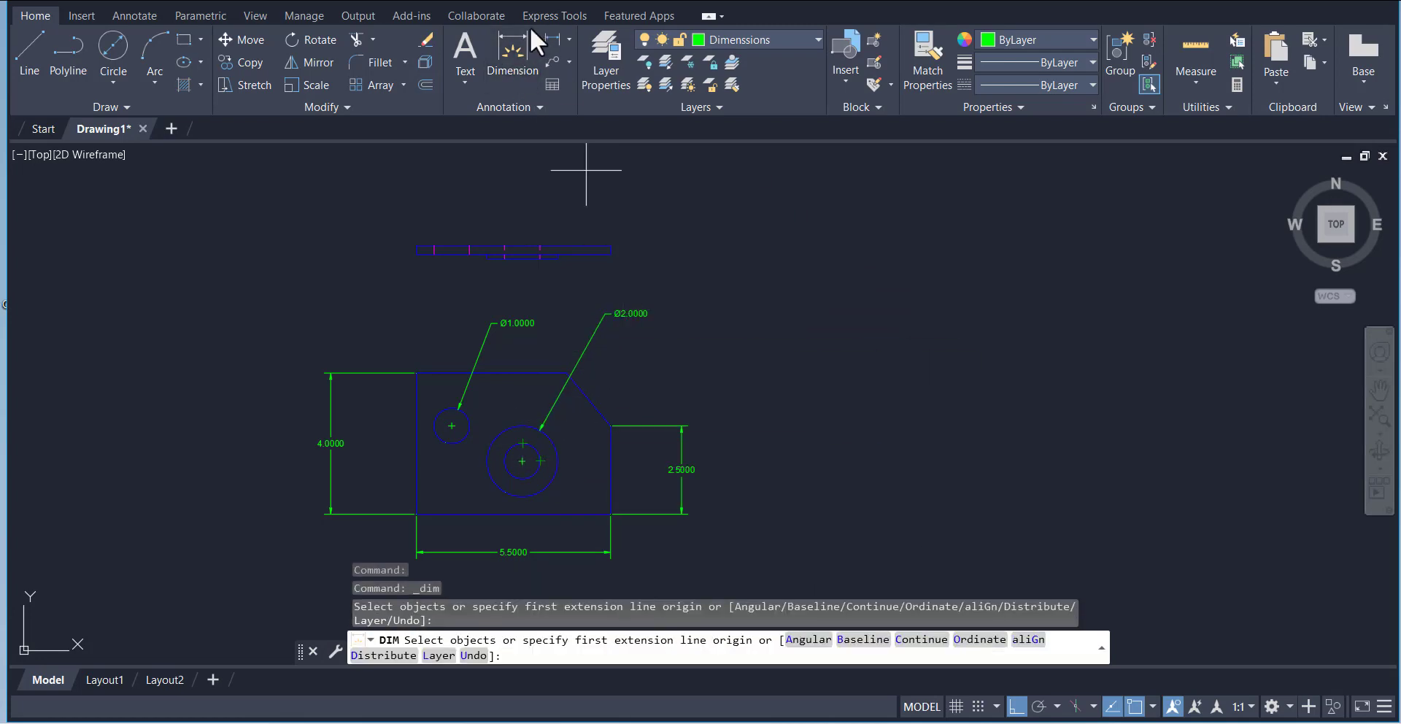
pyautogui.click(545, 440)
pyautogui.click(540, 448)
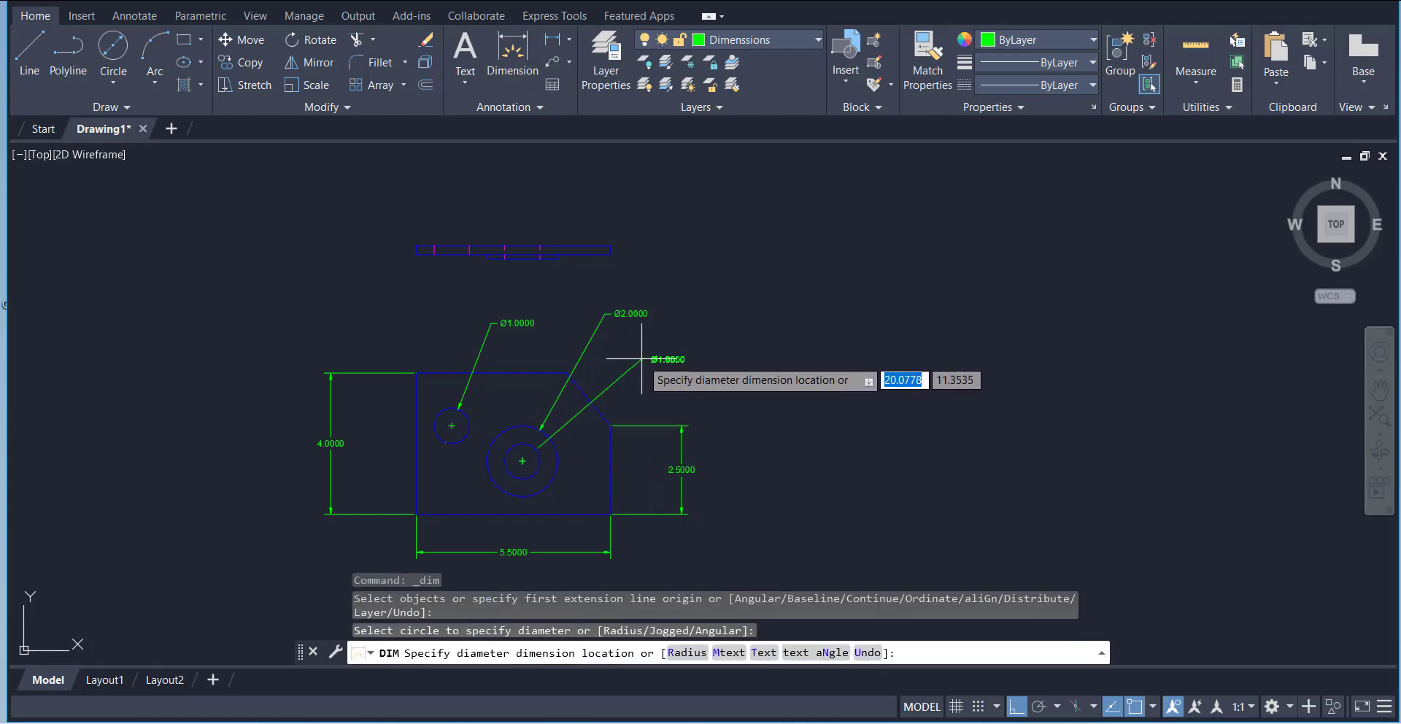
pyautogui.click(642, 358)
pyautogui.scroll(-2, 778, 285)
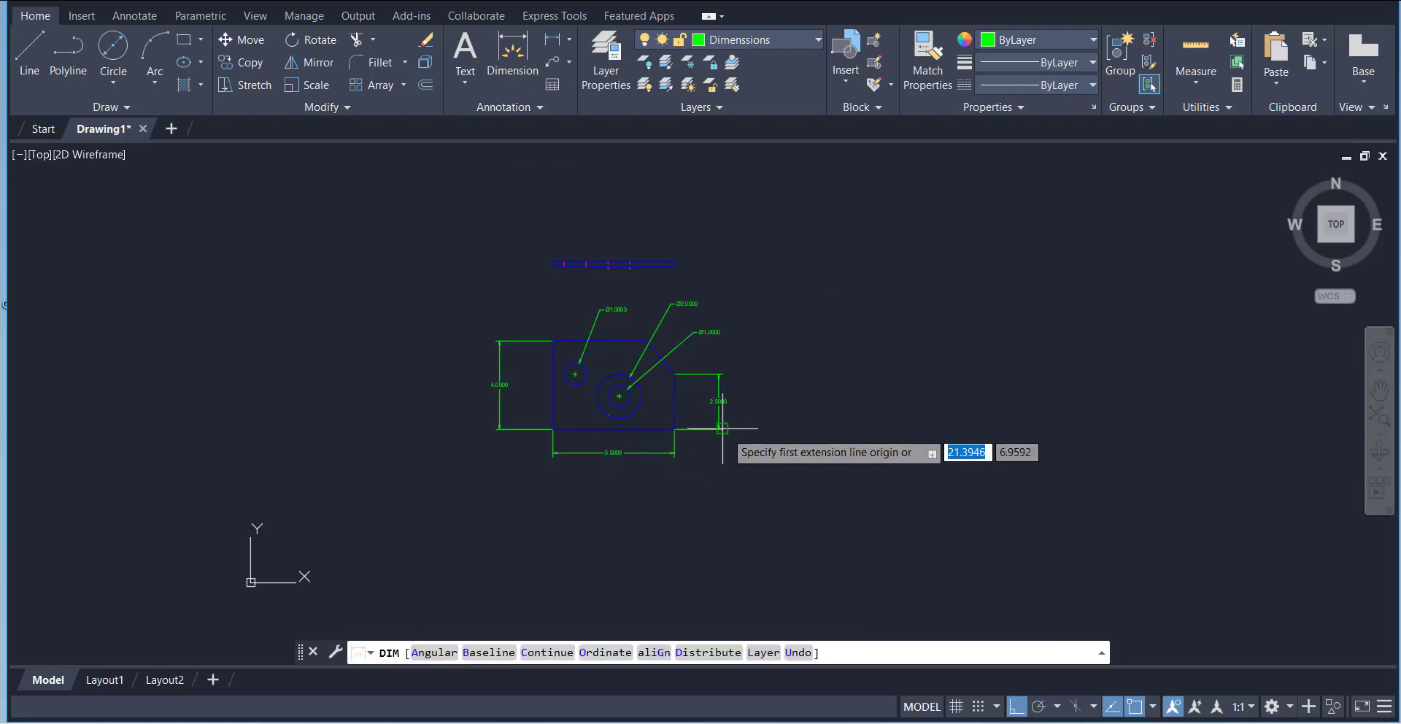
pyautogui.scroll(2, 722, 428)
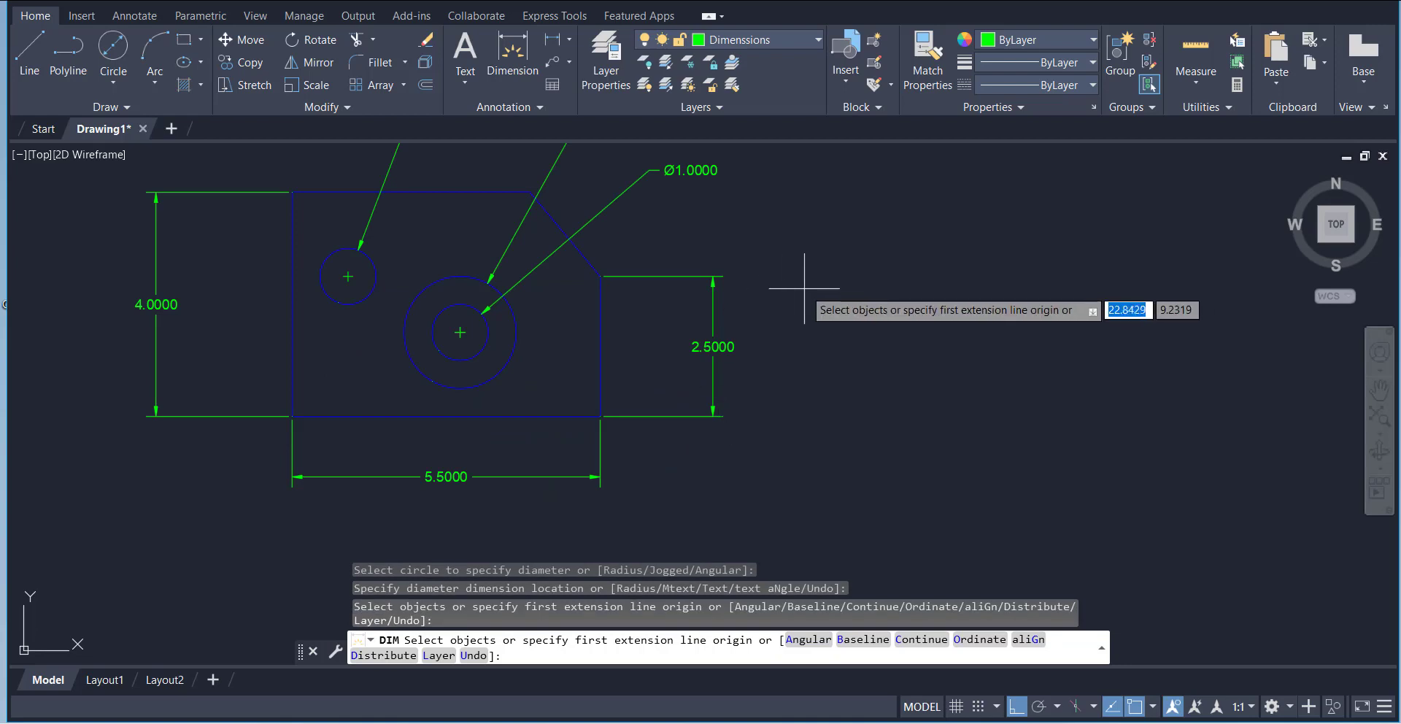
pyautogui.click(521, 45)
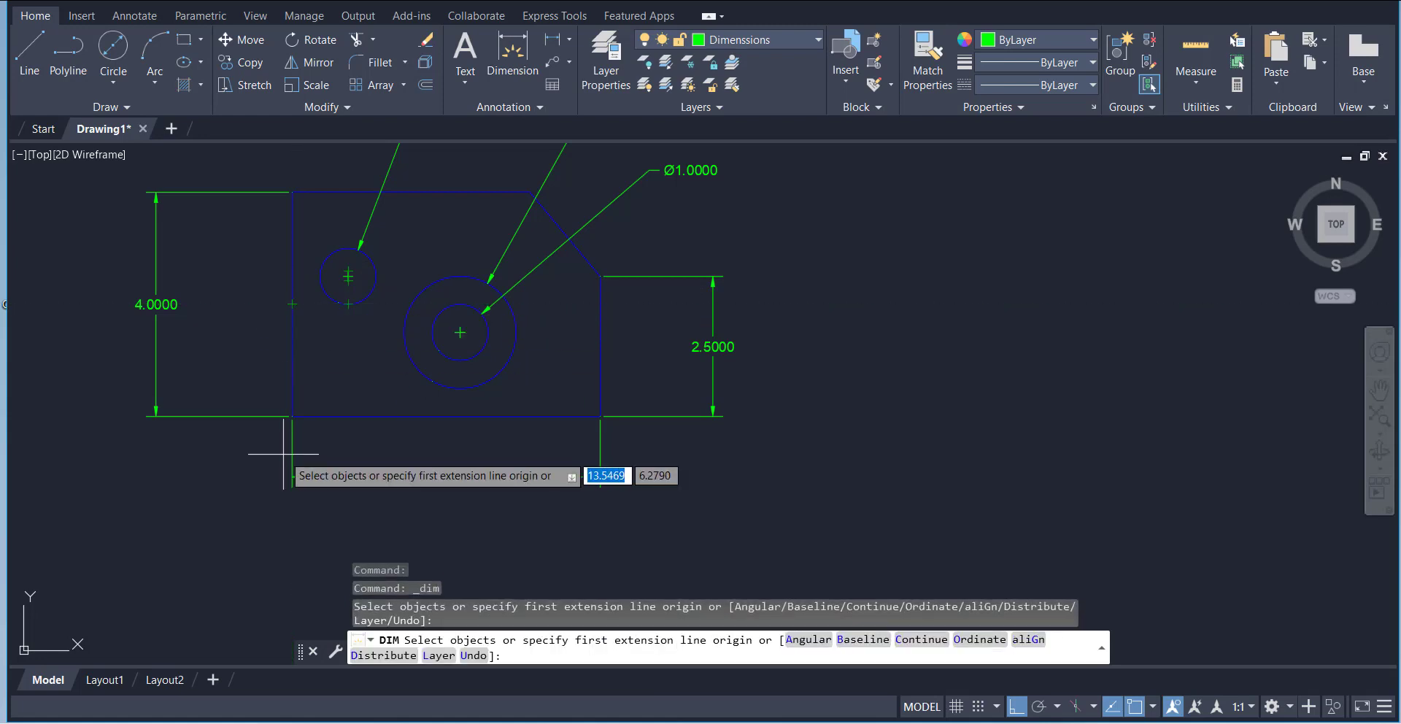
pyautogui.click(189, 16)
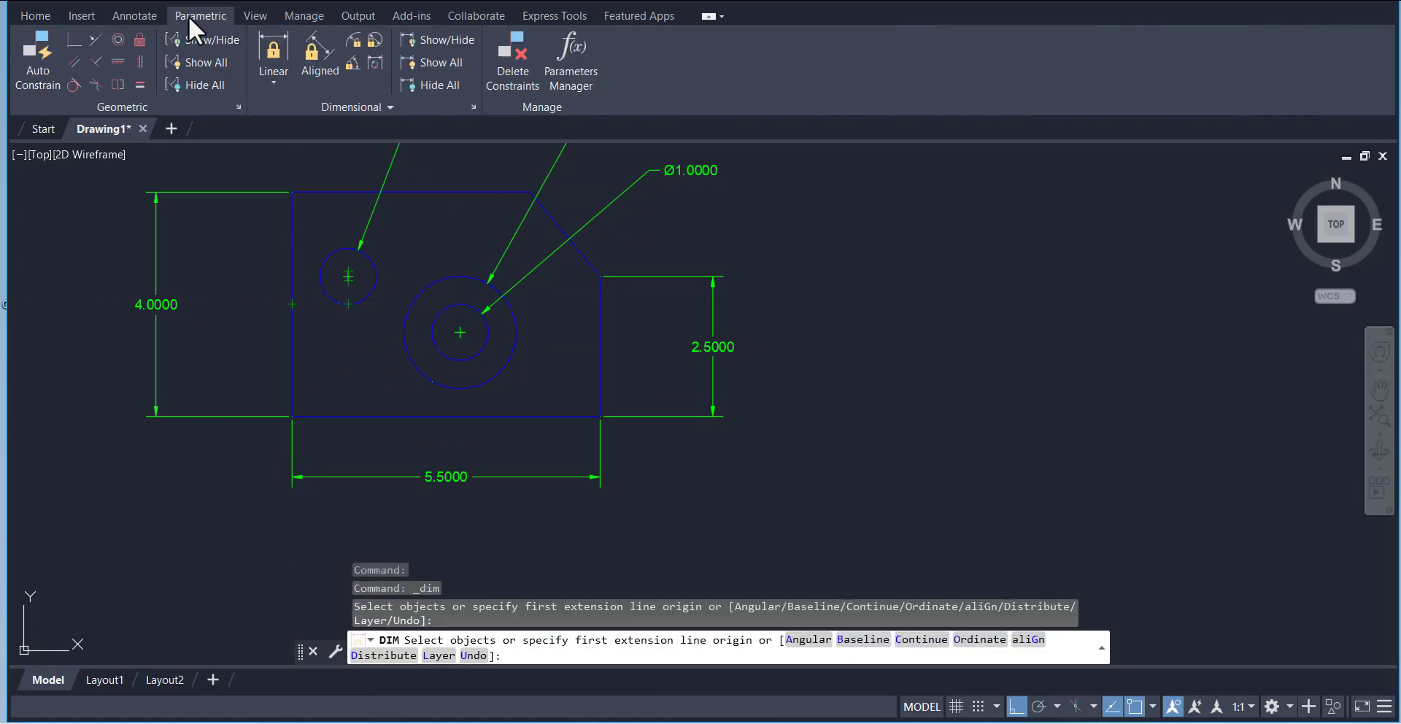
pyautogui.click(150, 14)
pyautogui.click(859, 39)
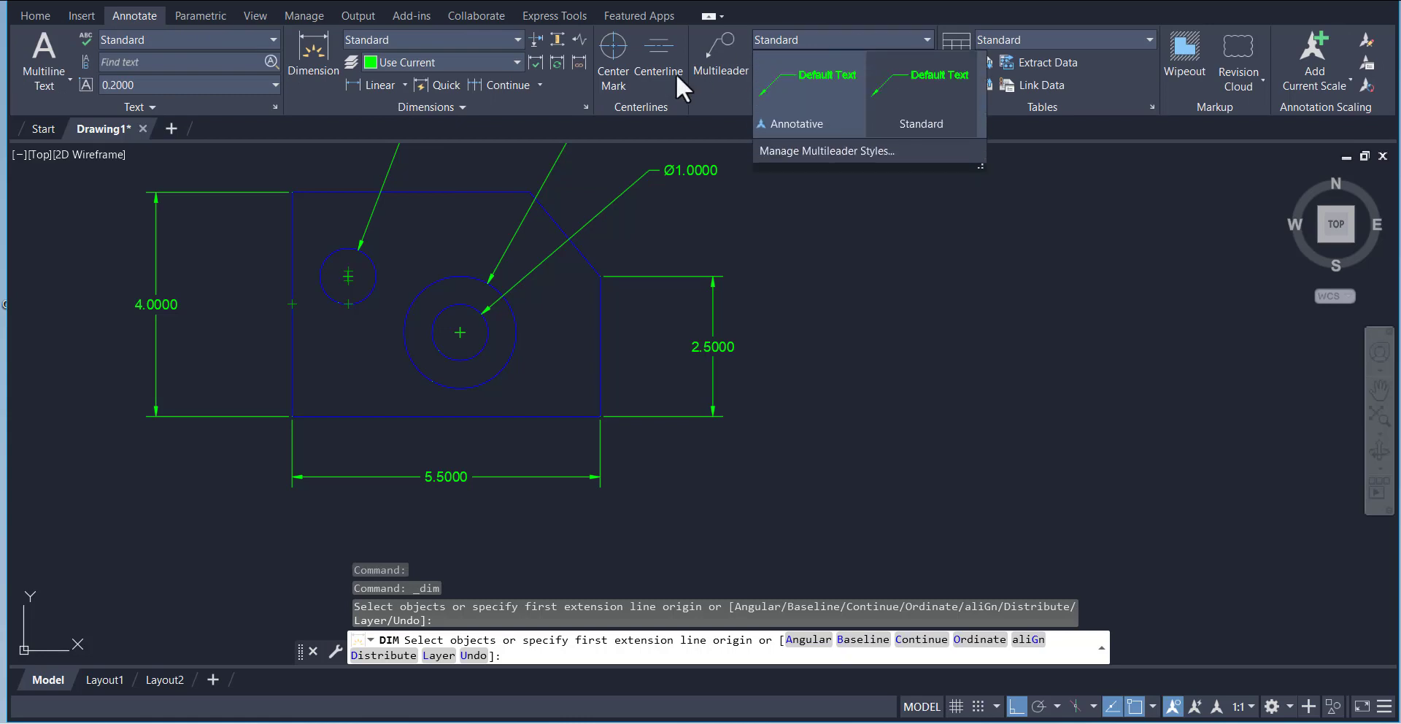
pyautogui.click(33, 15)
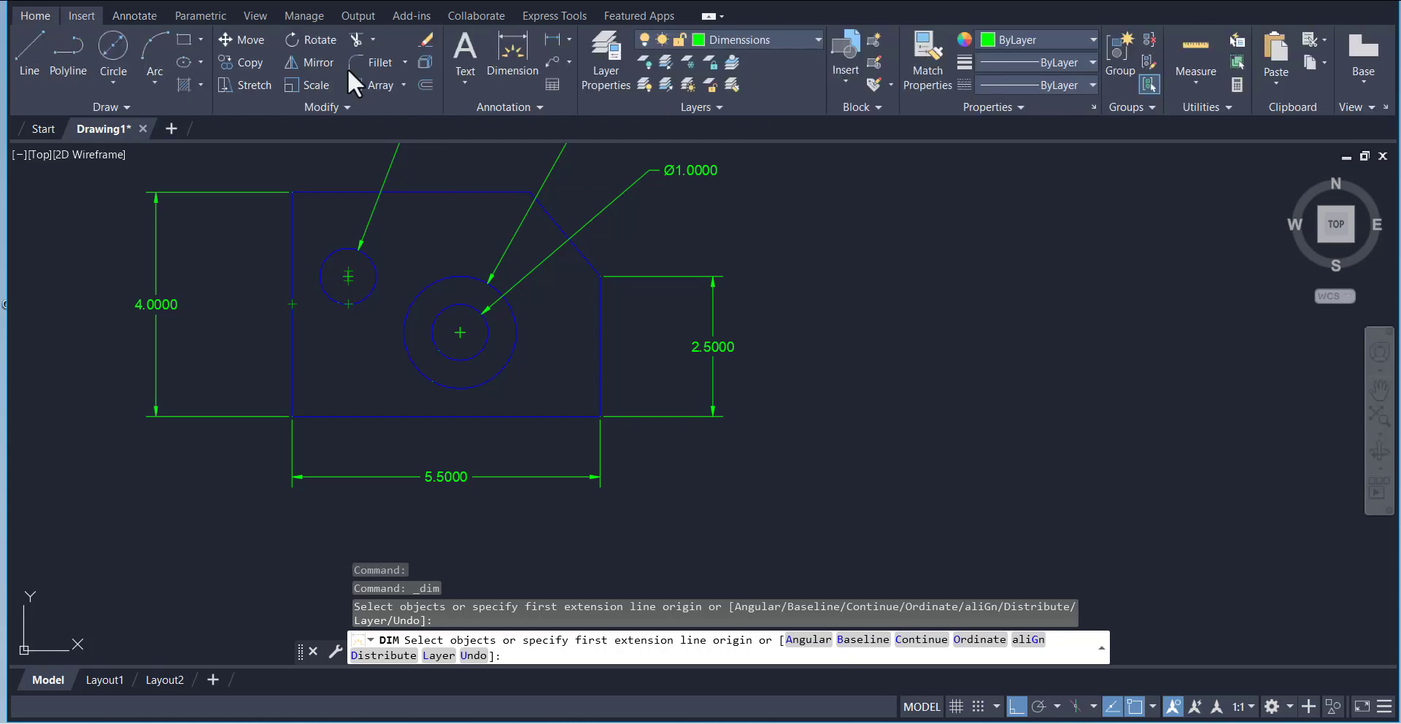
# Step: Make Center the current layer and end the running dimension command
pyautogui.click(801, 39)
pyautogui.click(734, 82)
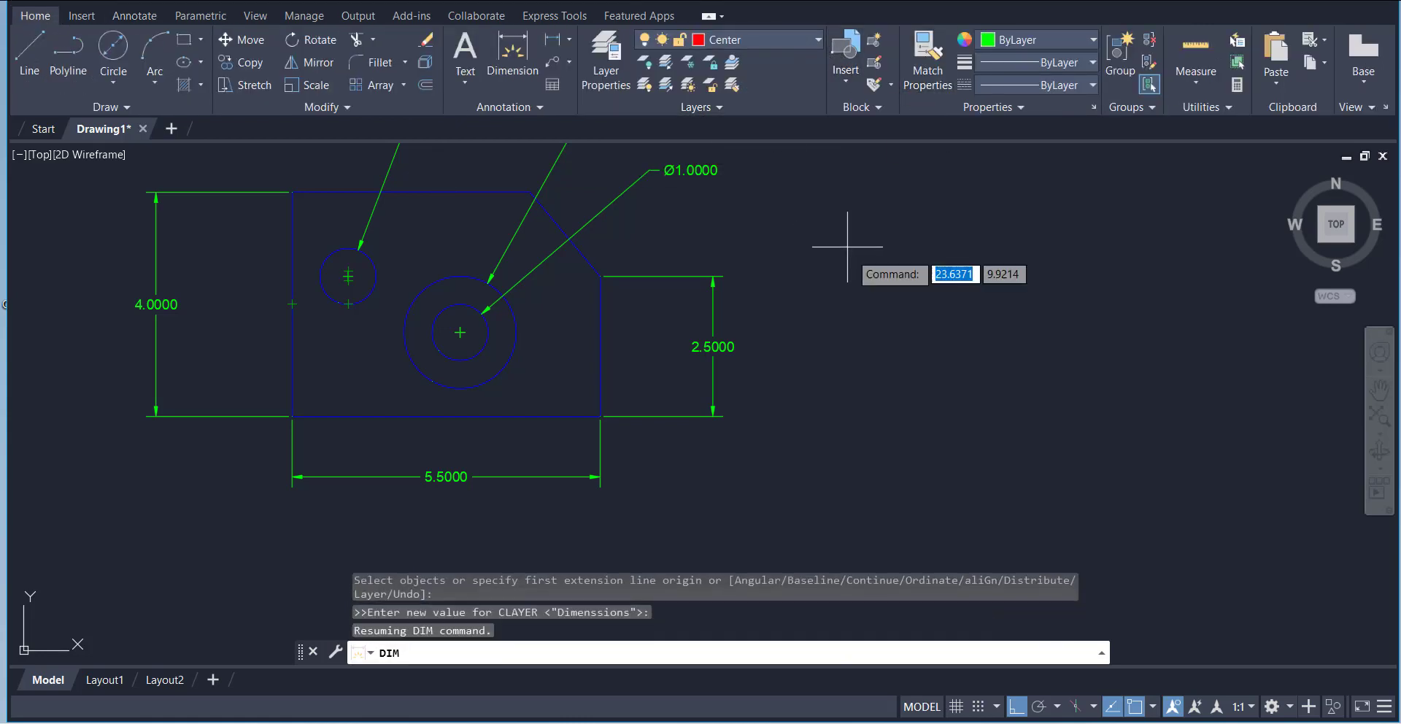
pyautogui.click(854, 254)
pyautogui.press('Escape')
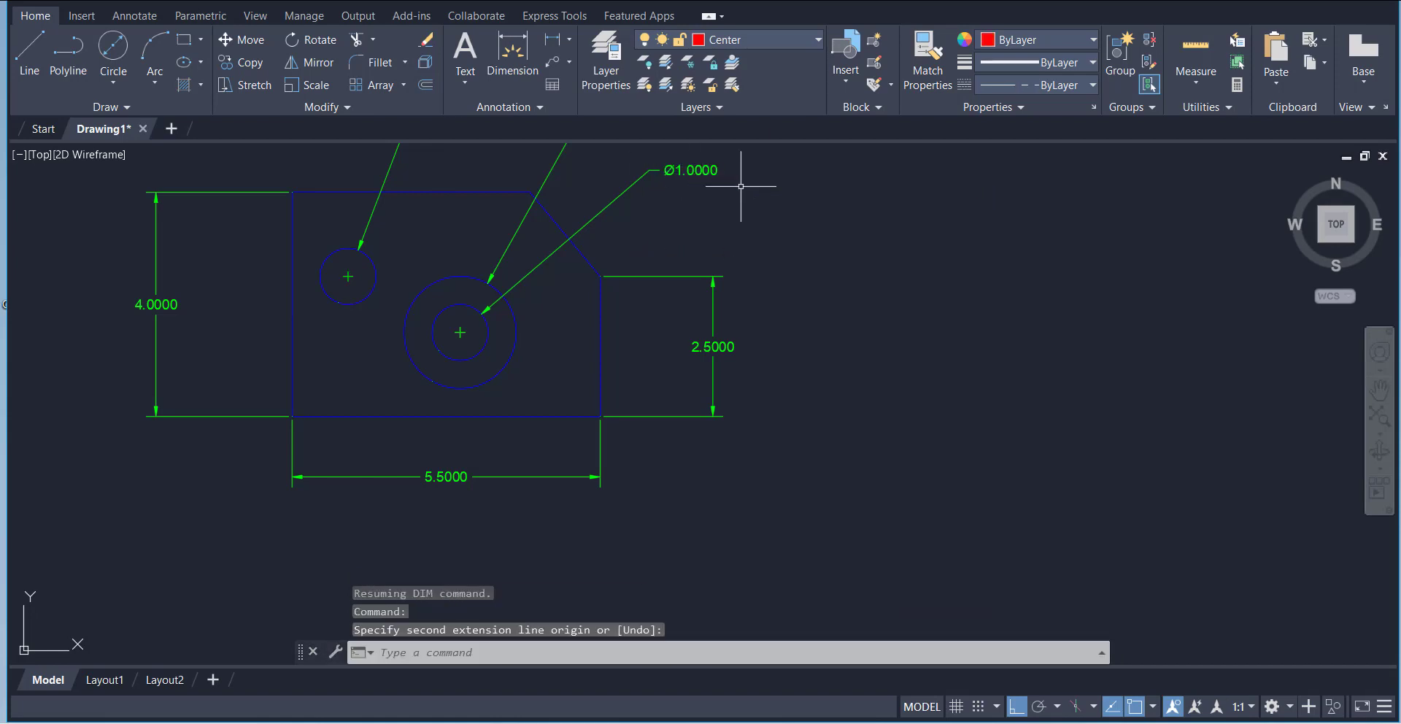
# Step: Add center marks to the boss's outer circle and the small left hole
pyautogui.click(134, 15)
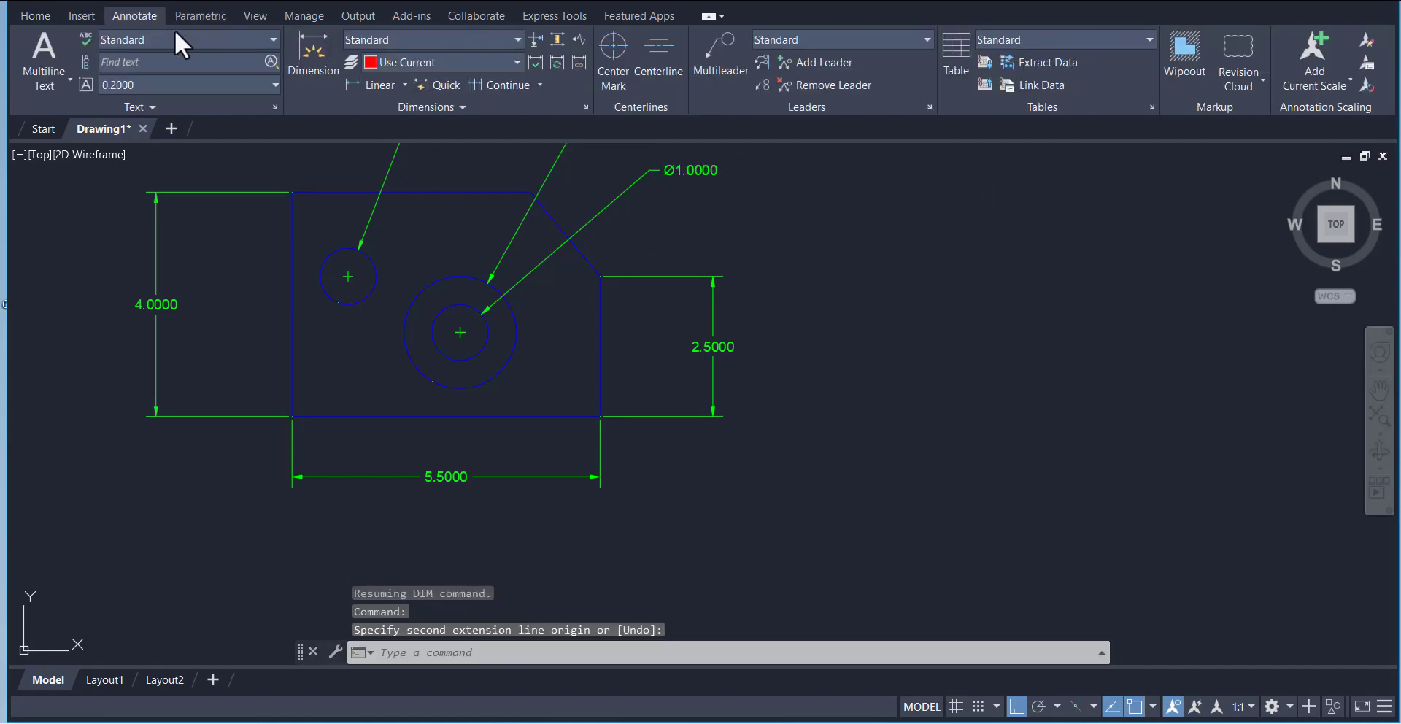
pyautogui.click(600, 69)
pyautogui.click(460, 277)
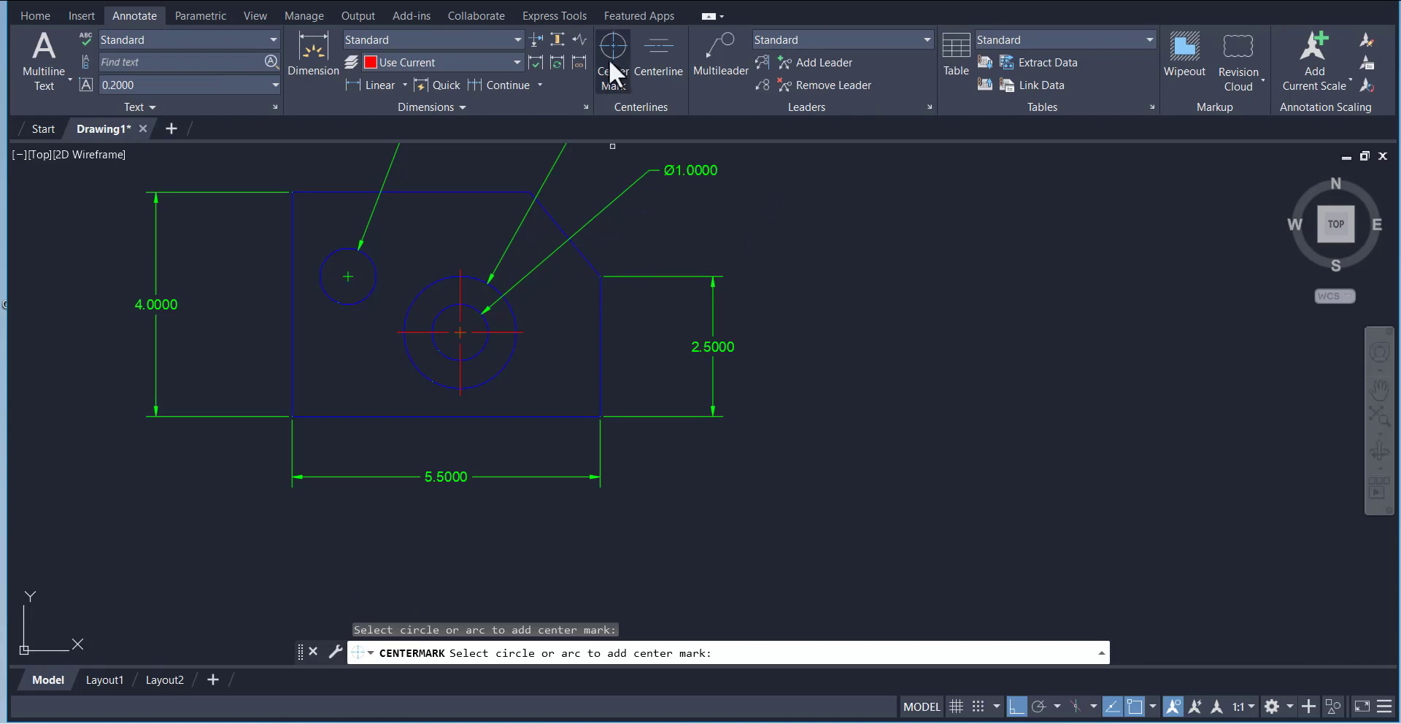
pyautogui.click(328, 264)
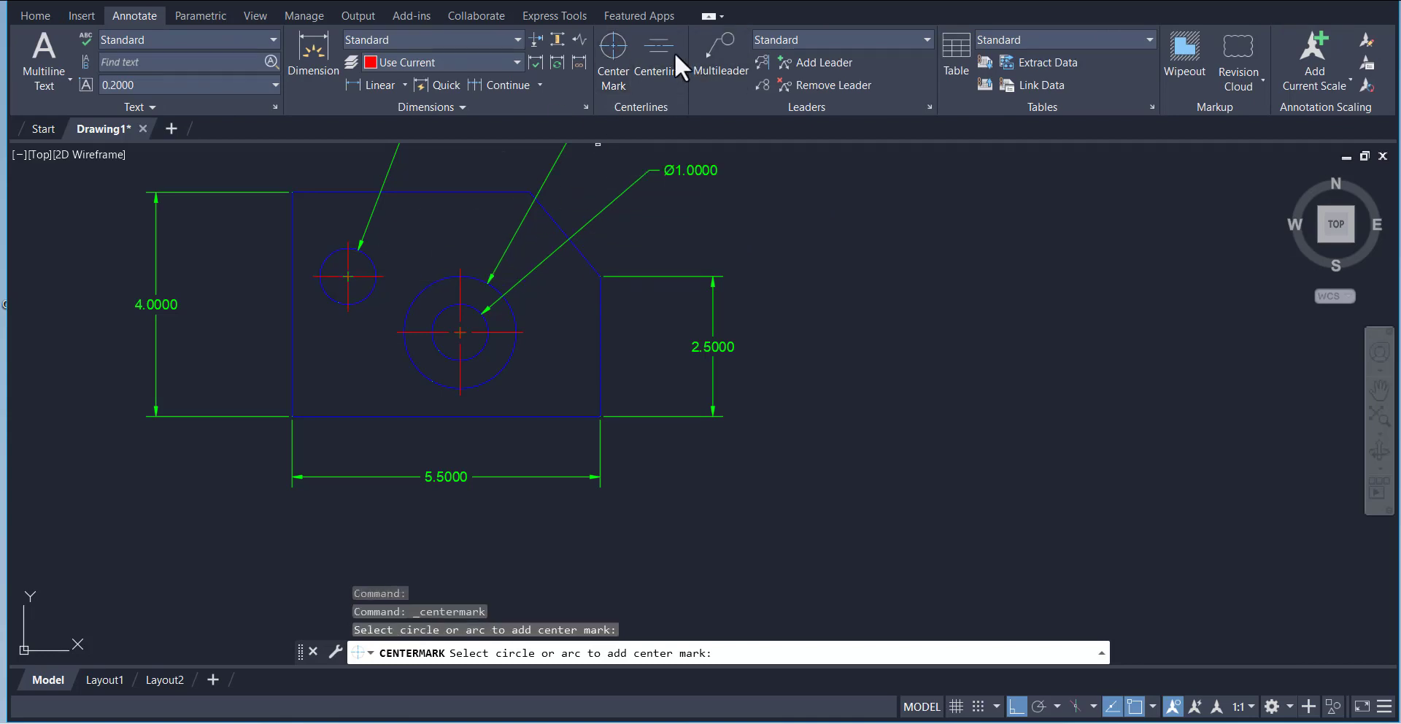
pyautogui.scroll(-4, 626, 277)
pyautogui.scroll(4, 578, 148)
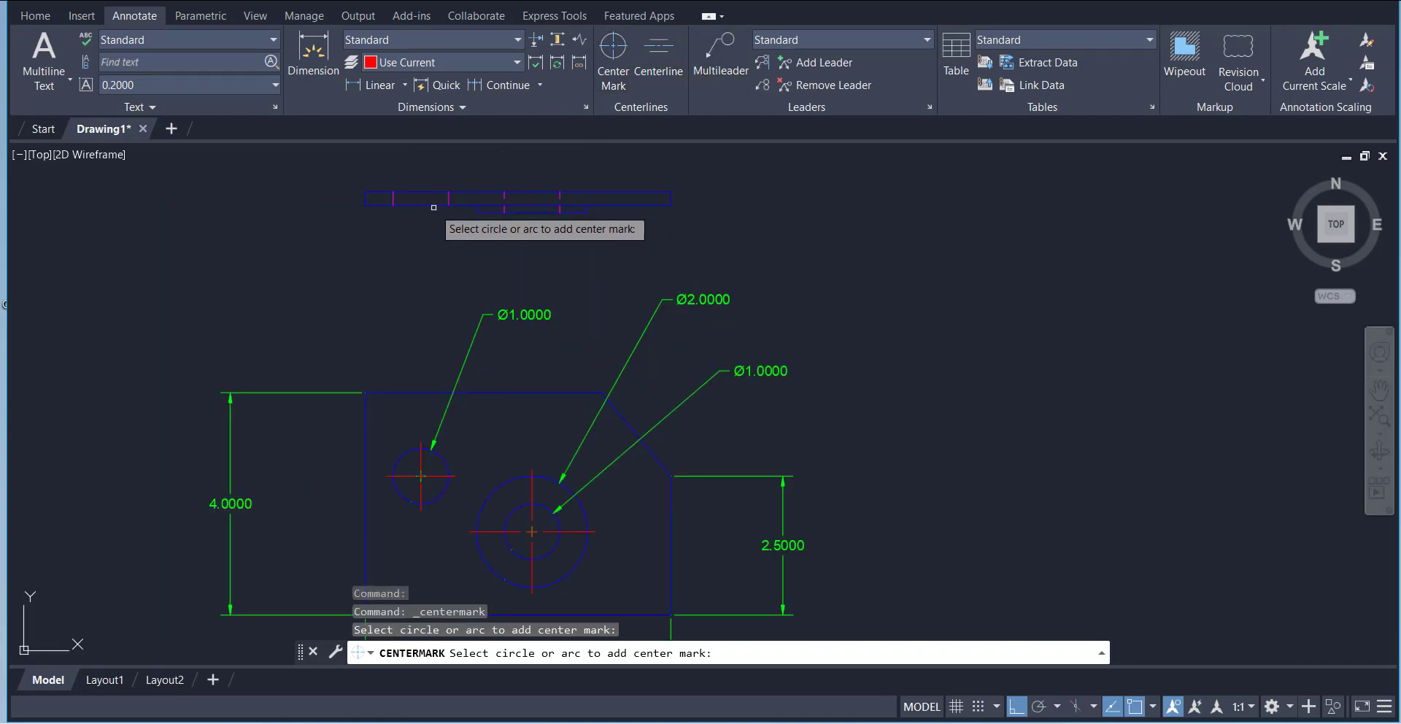
pyautogui.press('Escape')
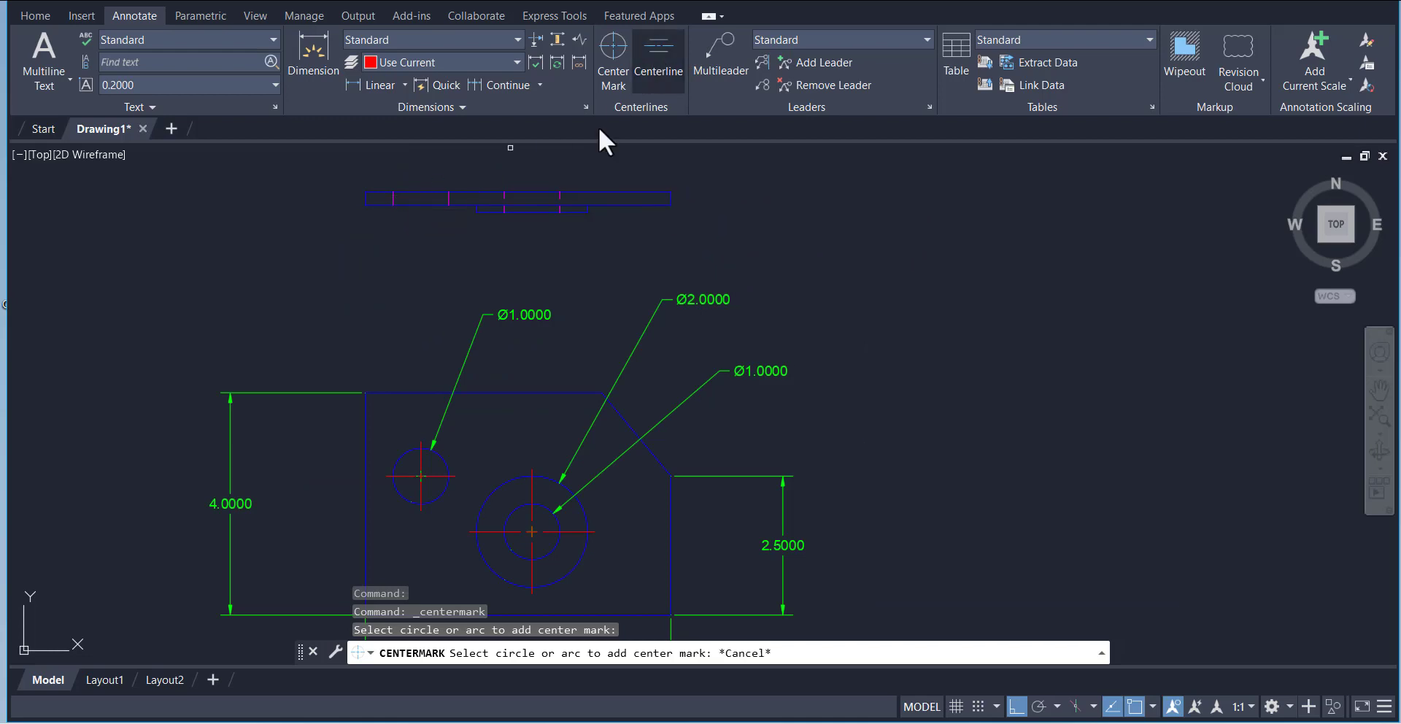
# Step: Add a centerline between the small hole's two hidden lines in the upper view
pyautogui.click(658, 55)
pyautogui.click(405, 205)
pyautogui.click(449, 198)
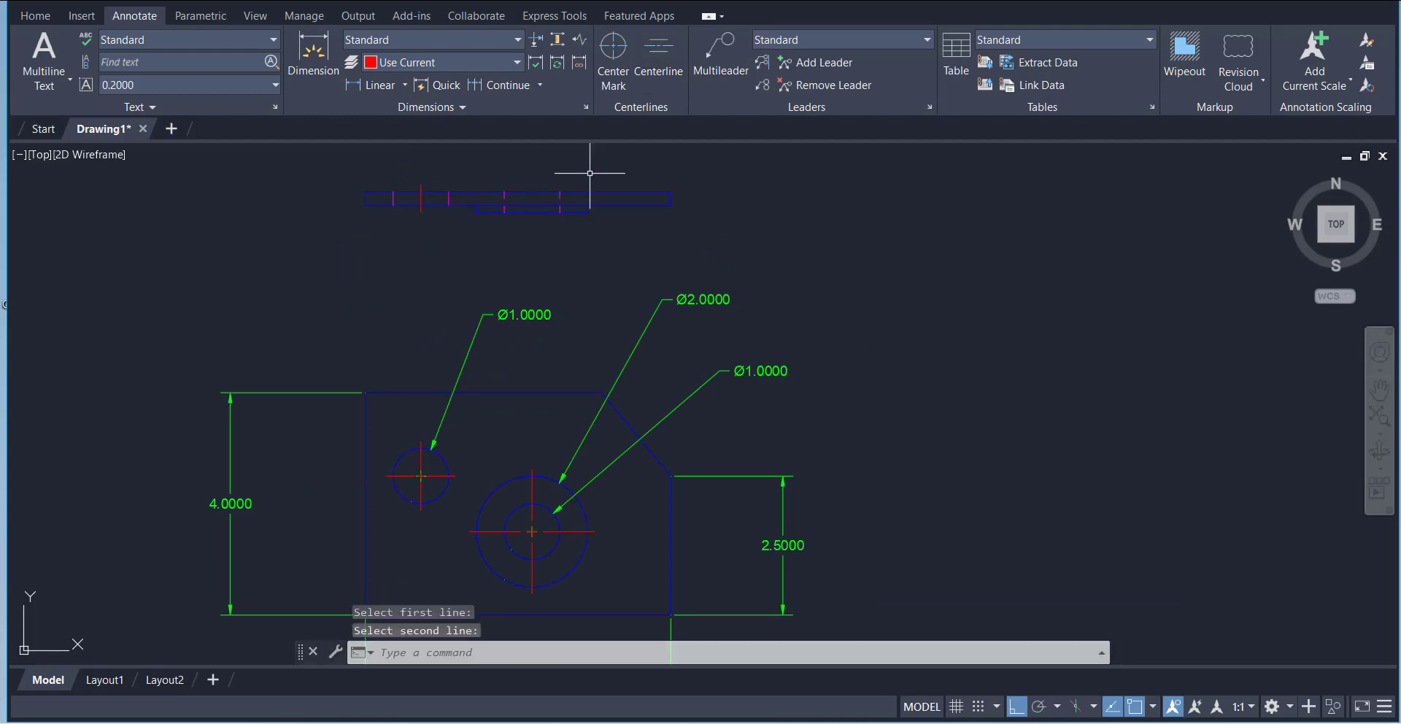
# Step: Add a centerline between the boss hole's two hidden lines in the upper view
pyautogui.click(655, 52)
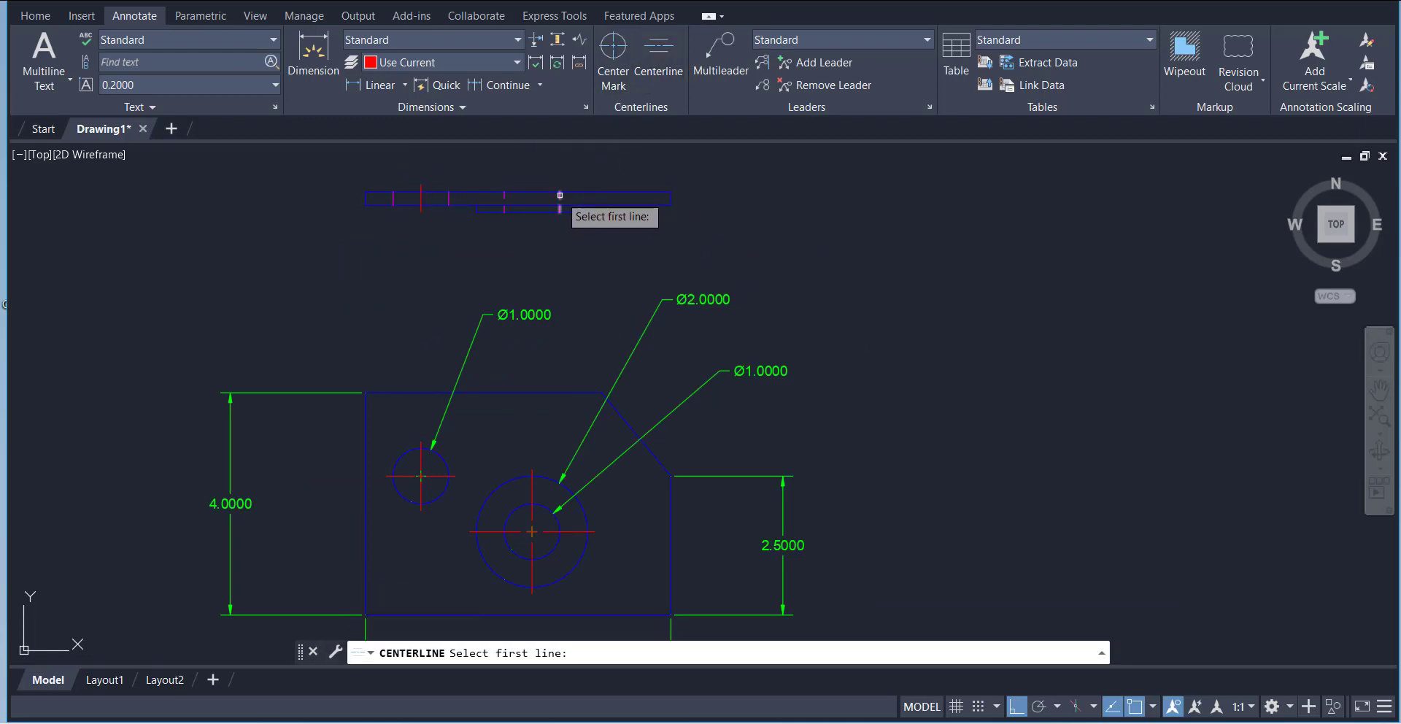
pyautogui.click(512, 195)
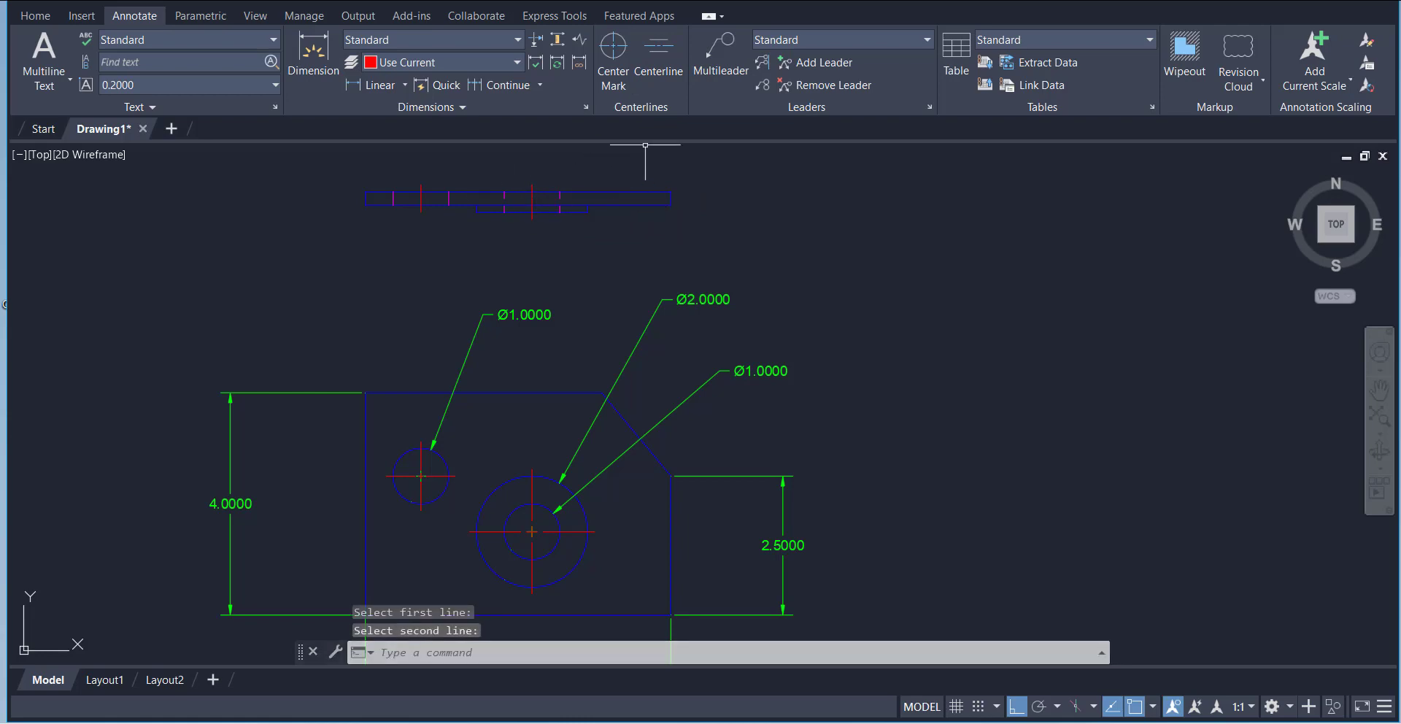
# Step: Make Dimenssions the current layer
pyautogui.scroll(1, 646, 144)
pyautogui.scroll(-3, 646, 145)
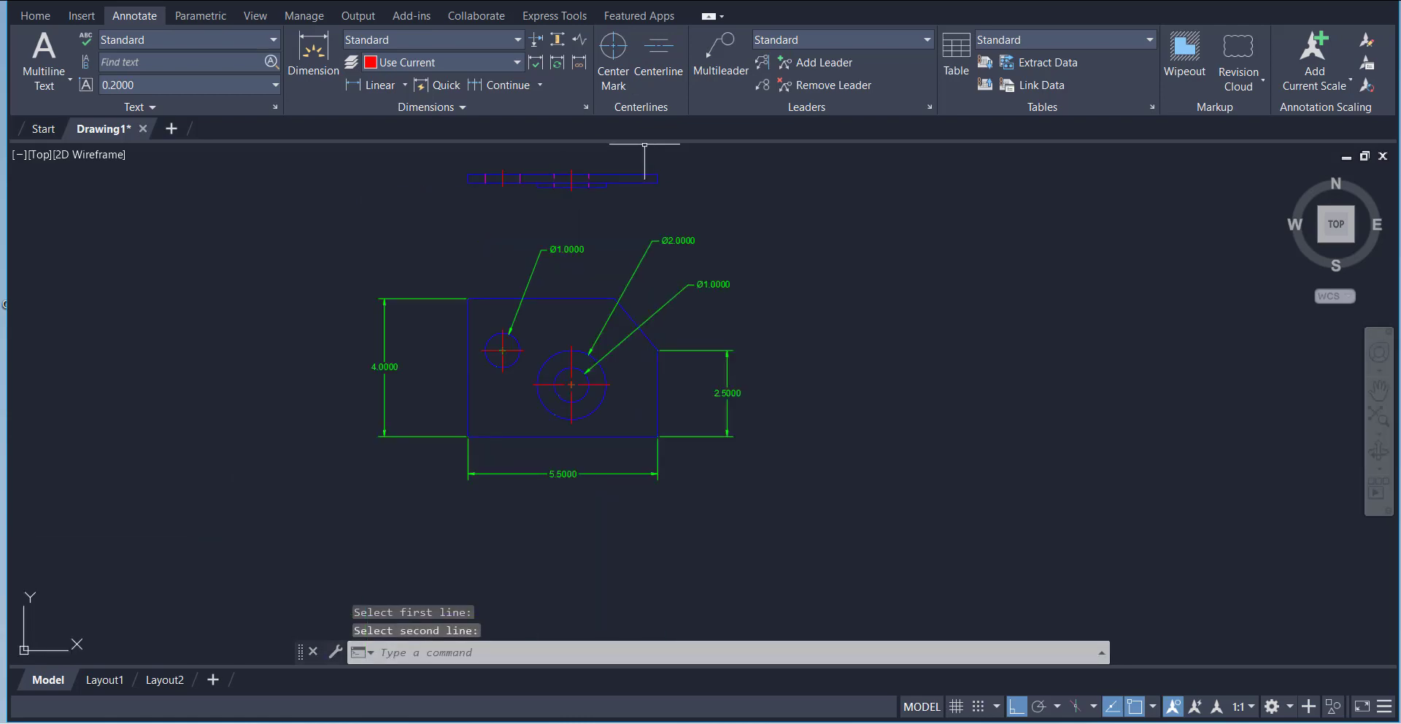
pyautogui.click(46, 9)
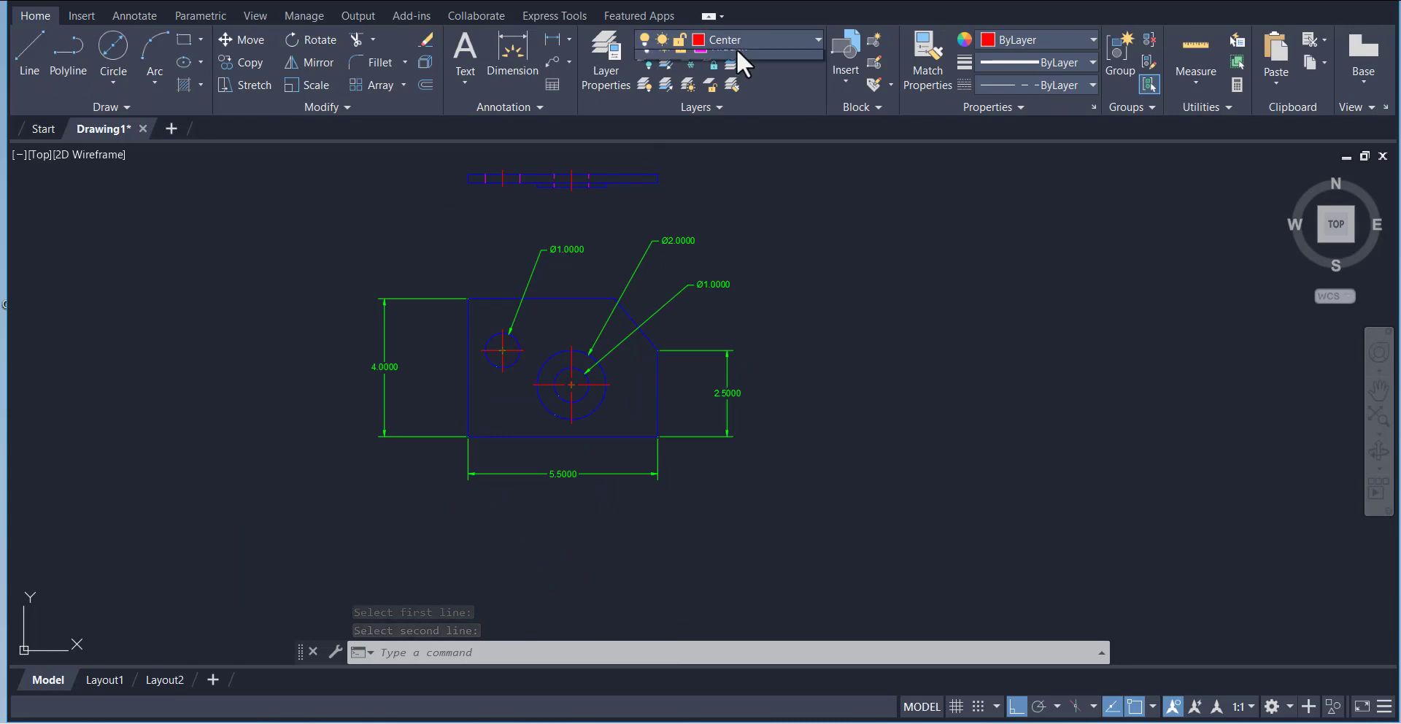
pyautogui.click(720, 172)
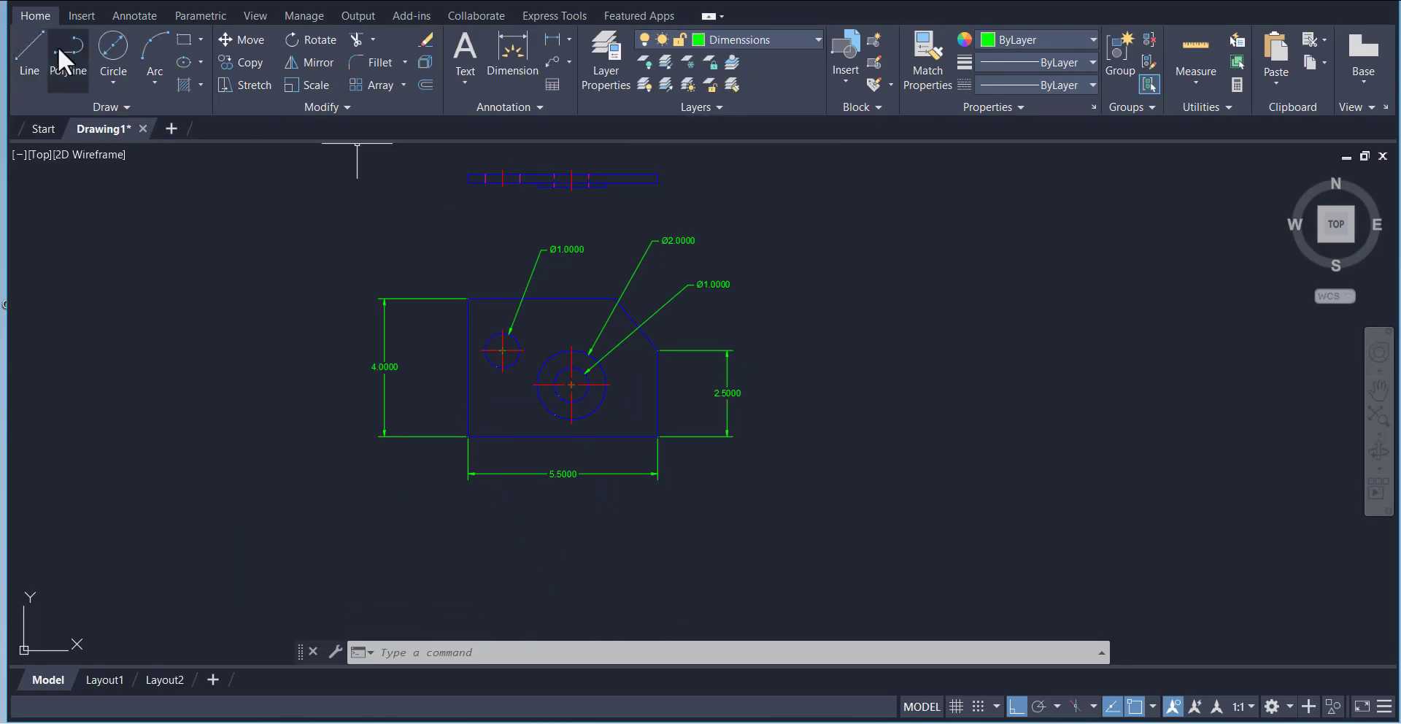
# Step: Try a vertical dimension from the lower end of the small hole's center mark to the plate's lower-left corner, and delete it
pyautogui.click(511, 51)
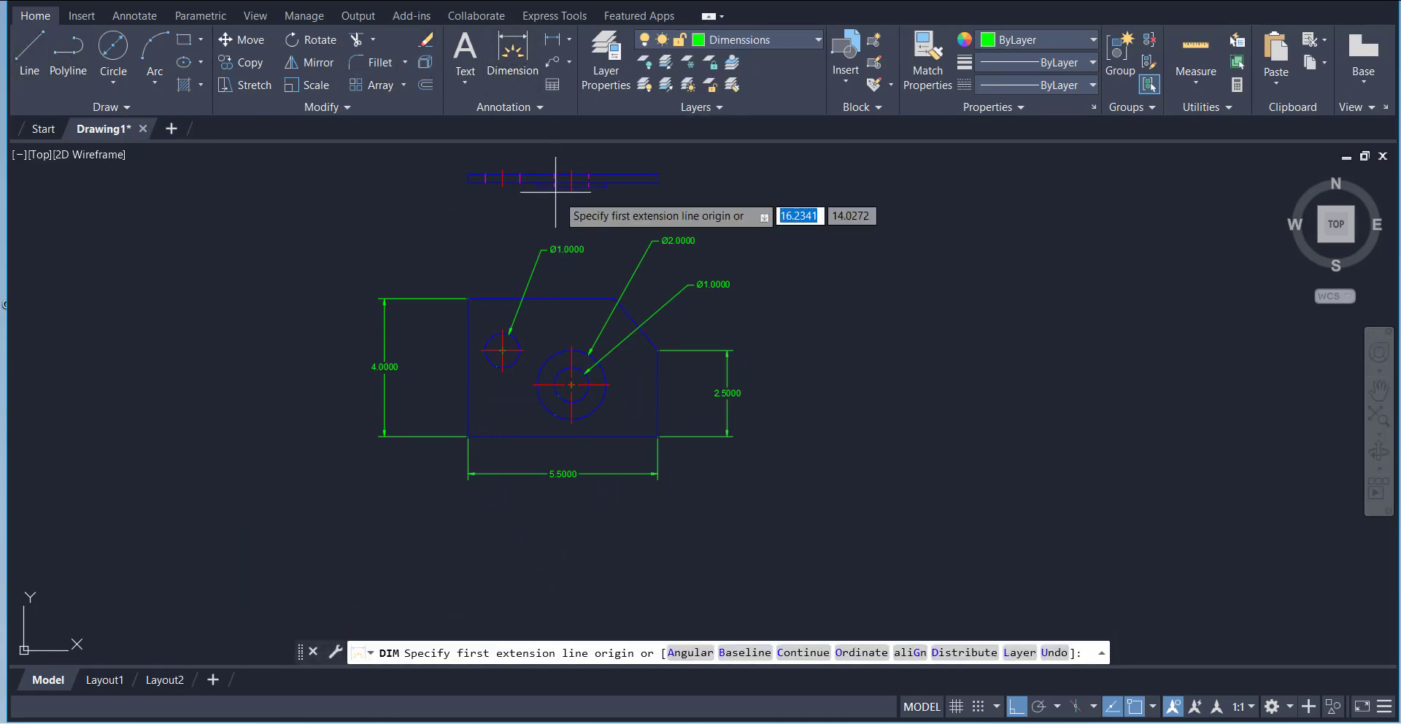
pyautogui.click(503, 370)
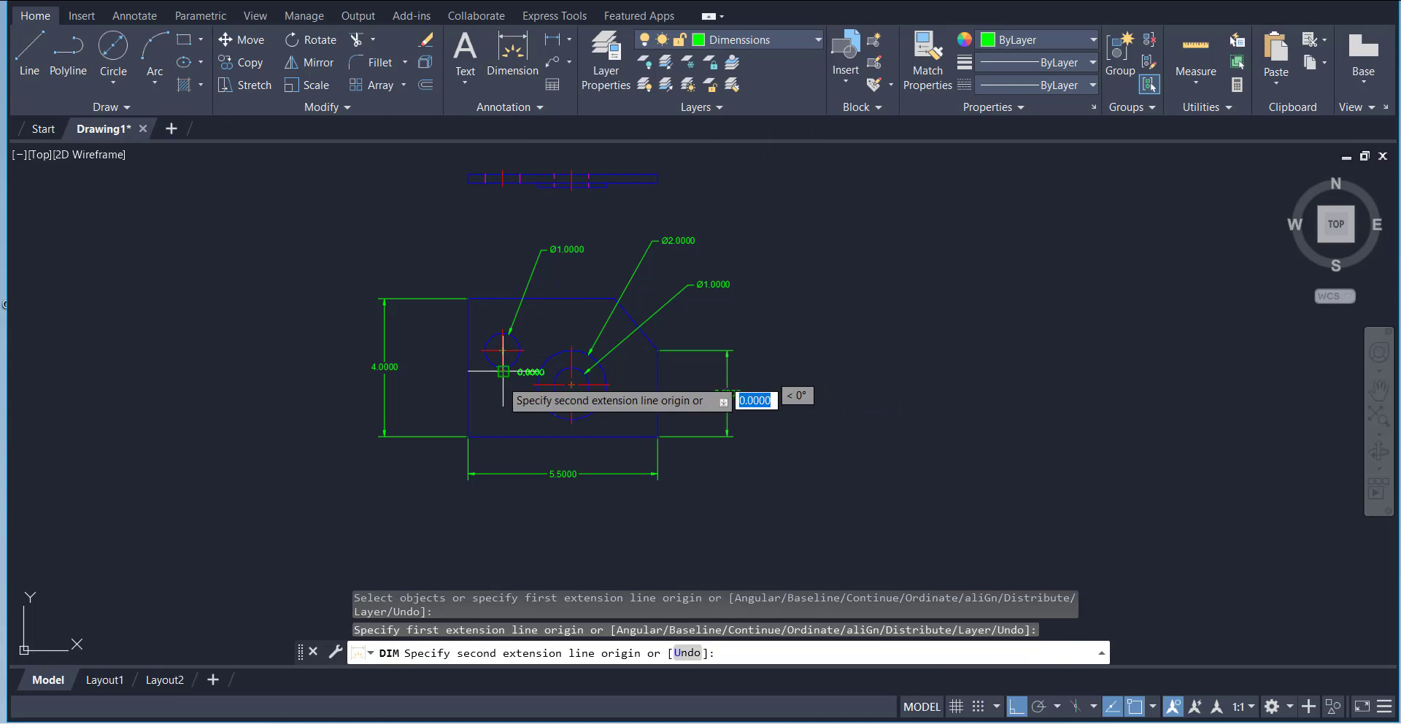
pyautogui.click(468, 436)
pyautogui.click(424, 445)
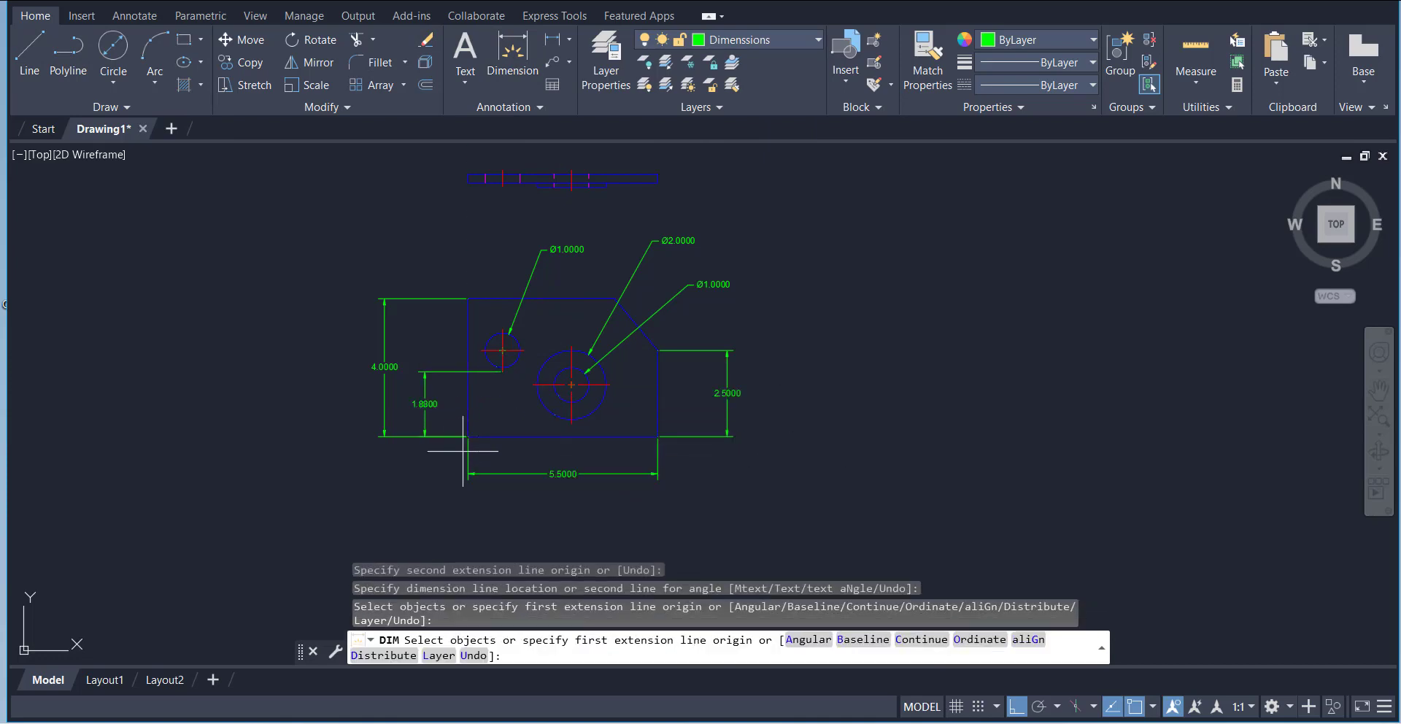
pyautogui.press('Escape')
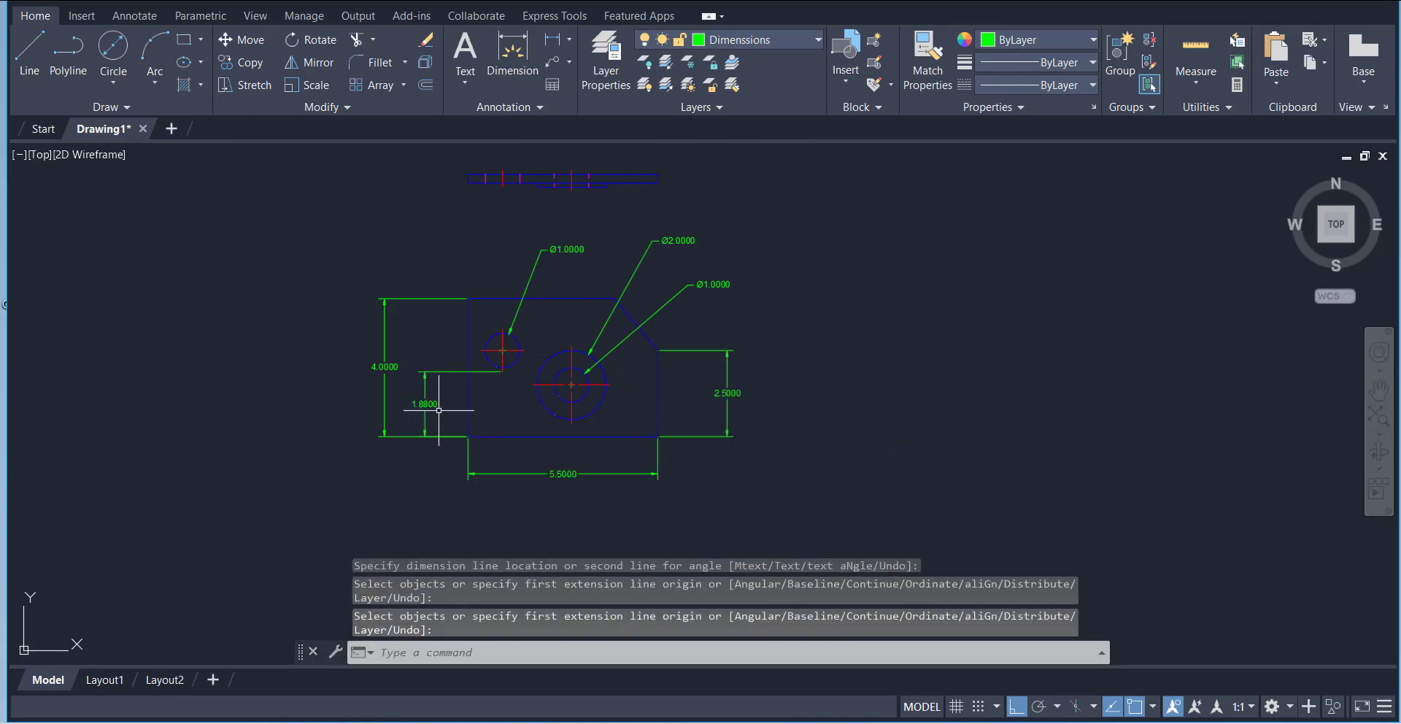
pyautogui.click(425, 403)
pyautogui.press('Delete')
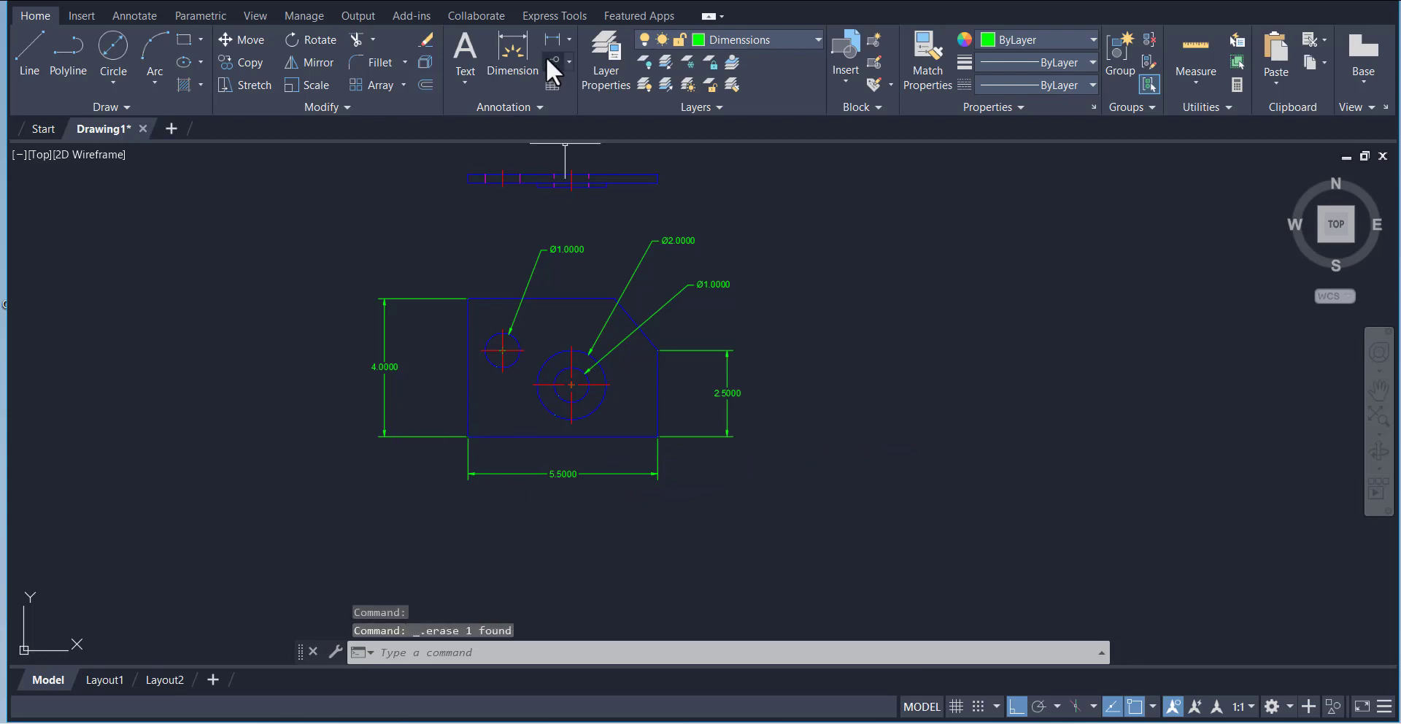
# Step: Dimension the small hole's center height from the plate's lower-left corner, placing it between the plate and the overall height dimension
pyautogui.click(512, 55)
pyautogui.click(468, 437)
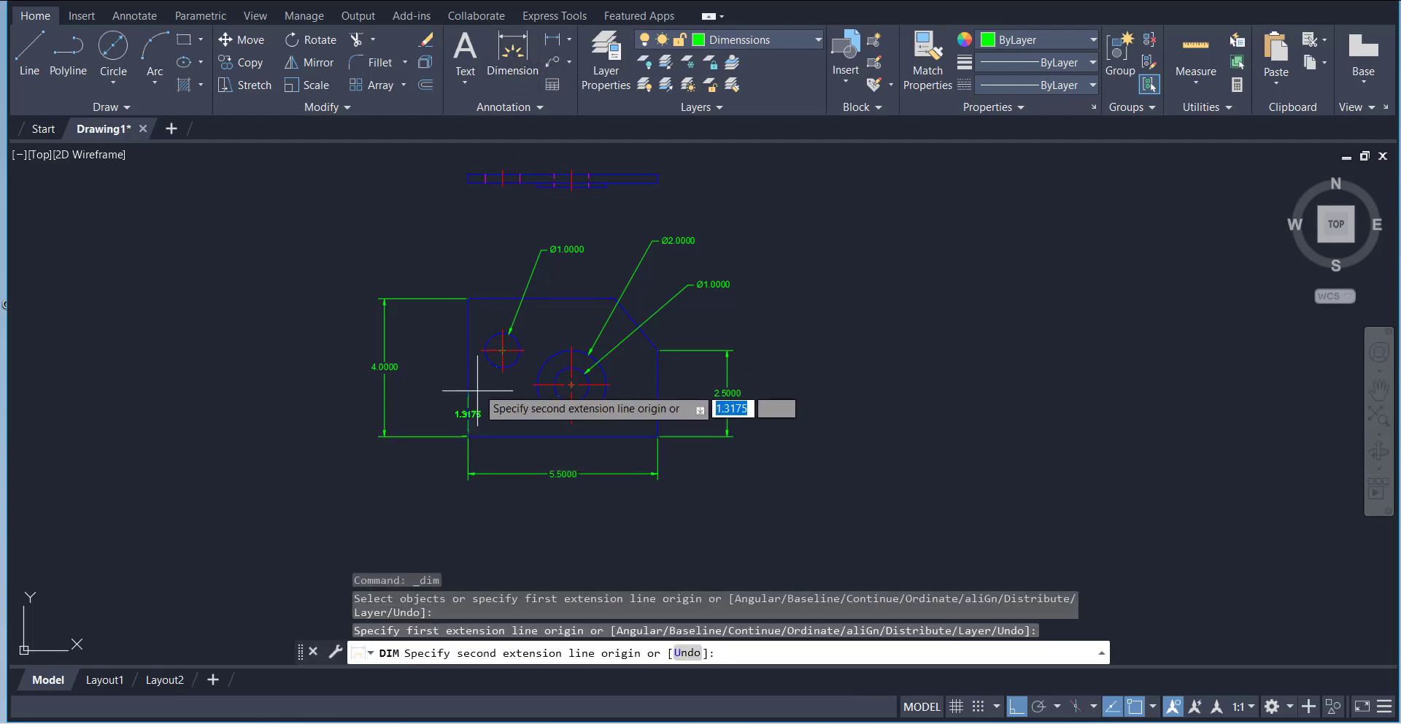
pyautogui.click(502, 350)
pyautogui.click(433, 379)
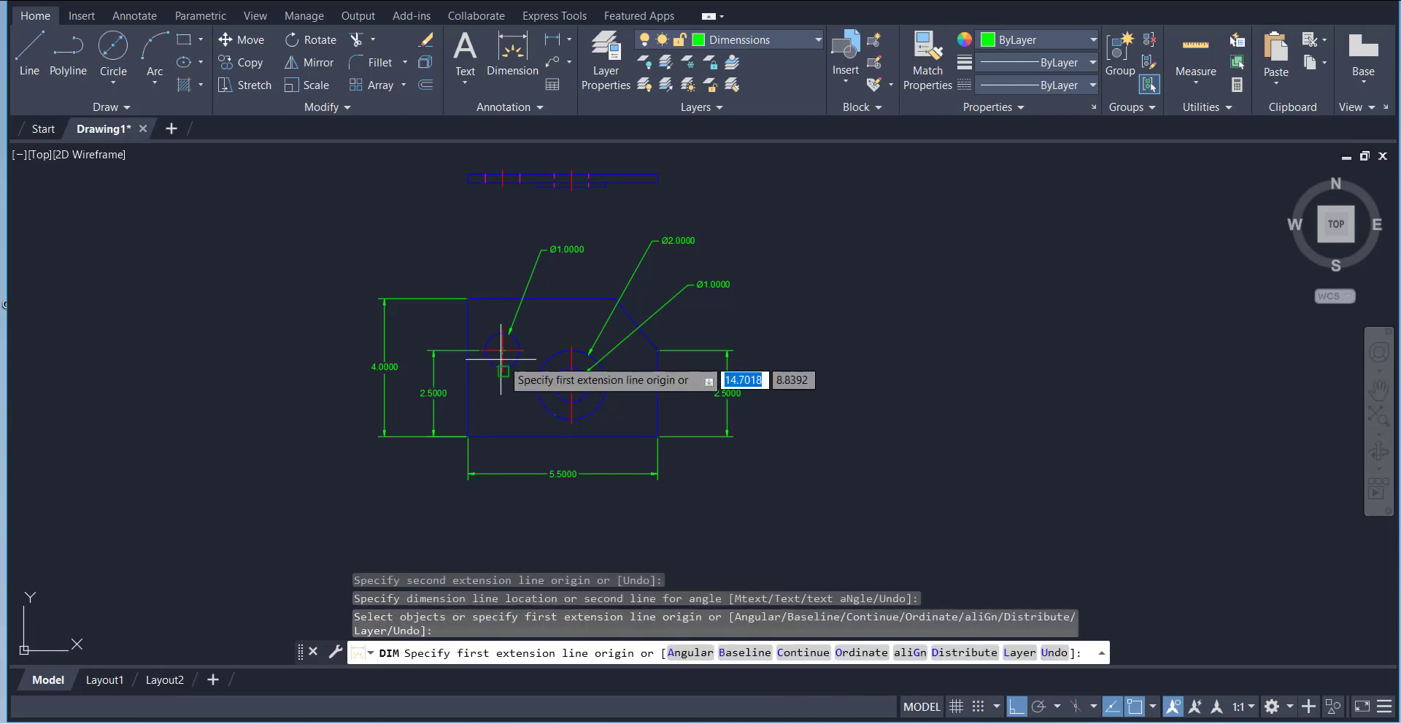
# Step: Dimension the small hole's horizontal distance from the plate's left edge, placing it between the plate and the overall width dimension
pyautogui.click(509, 41)
pyautogui.click(503, 370)
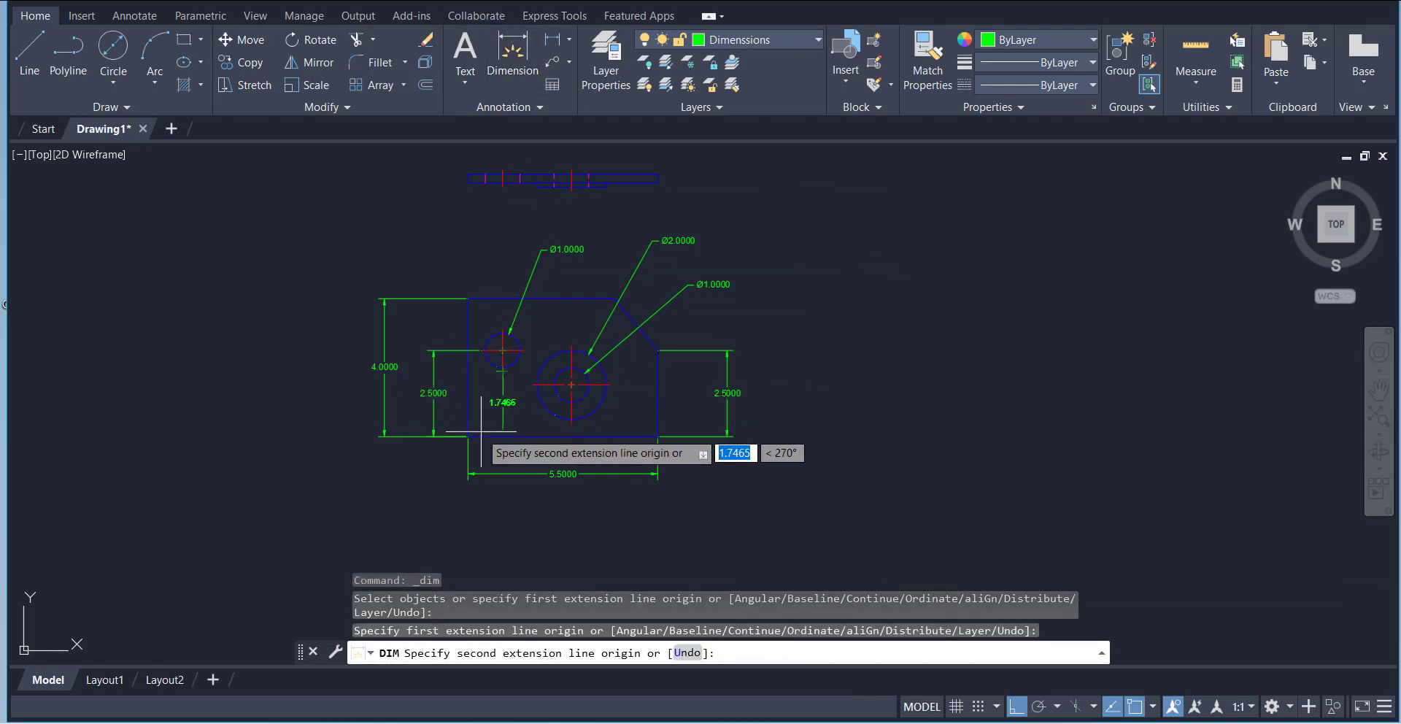
pyautogui.click(468, 436)
pyautogui.click(487, 457)
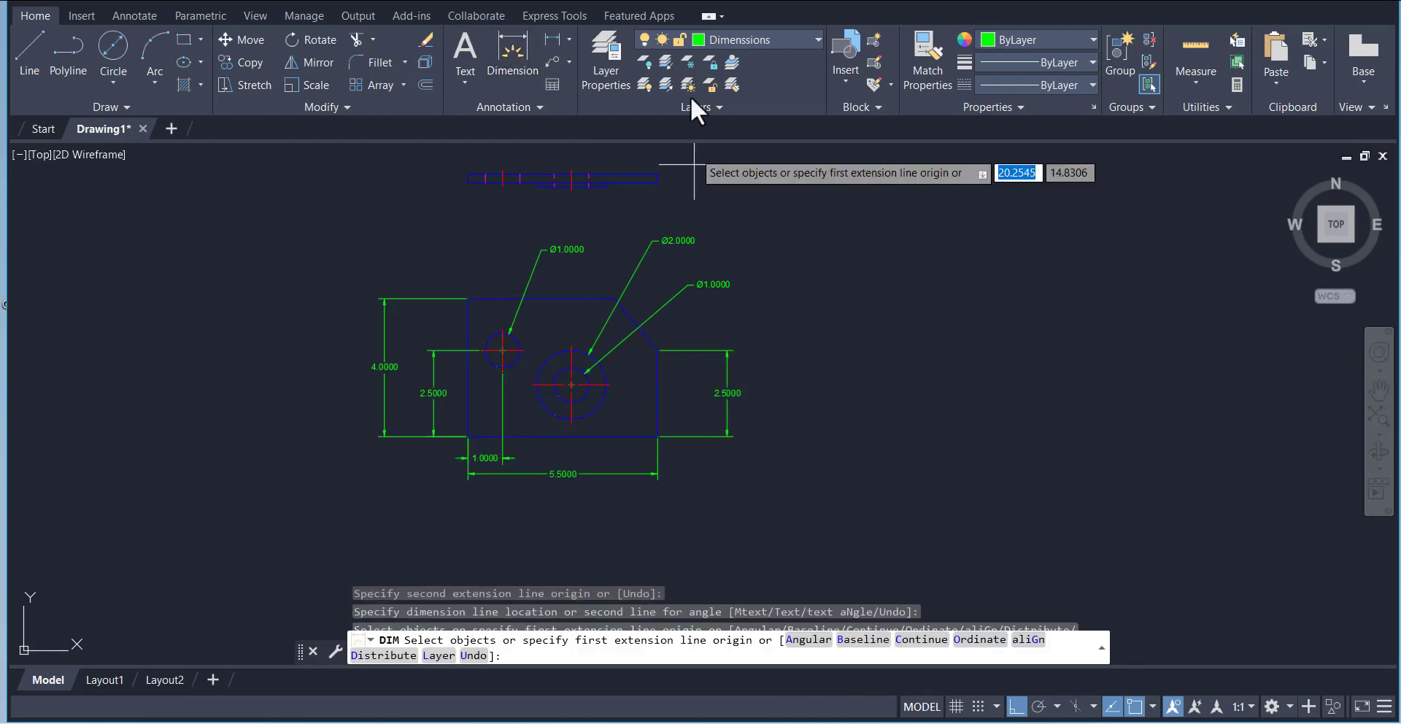
pyautogui.press('Escape')
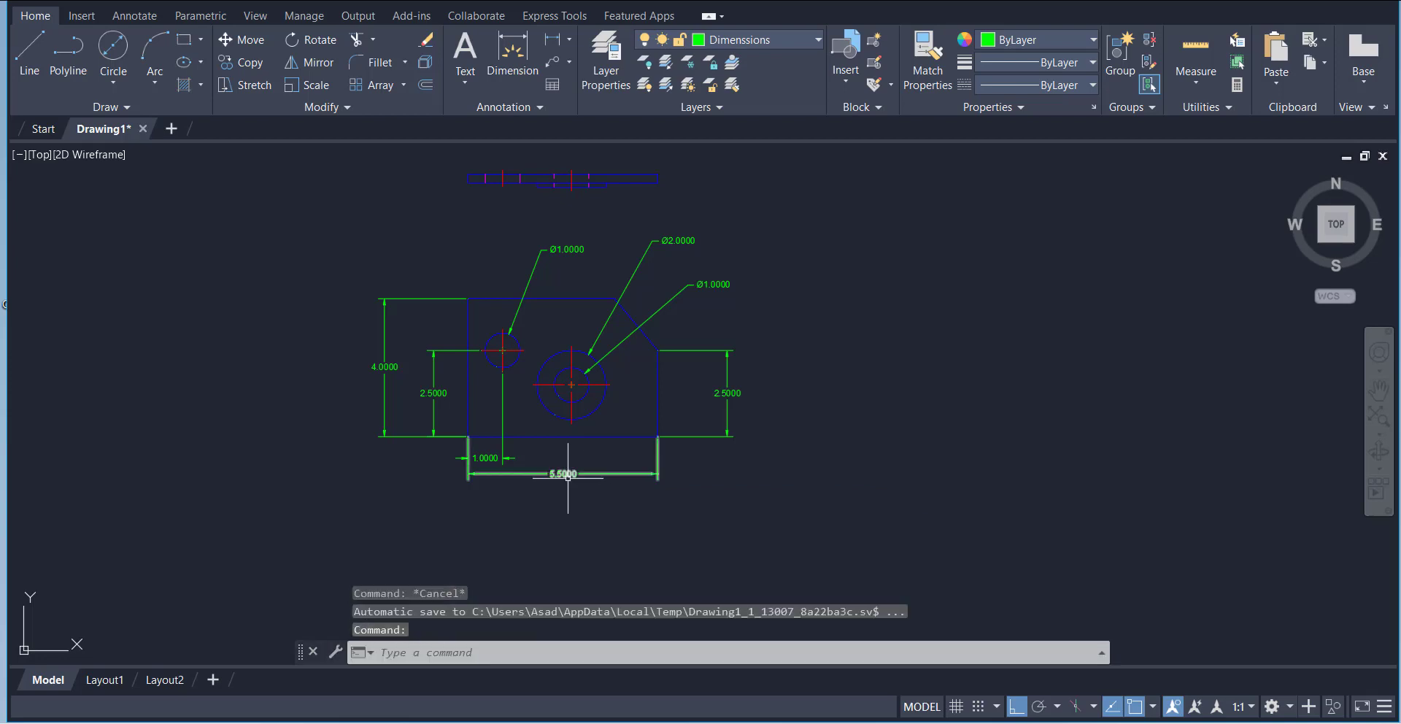
# Step: Move the overall width dimension farther below the plate
pyautogui.click(567, 476)
pyautogui.click(563, 474)
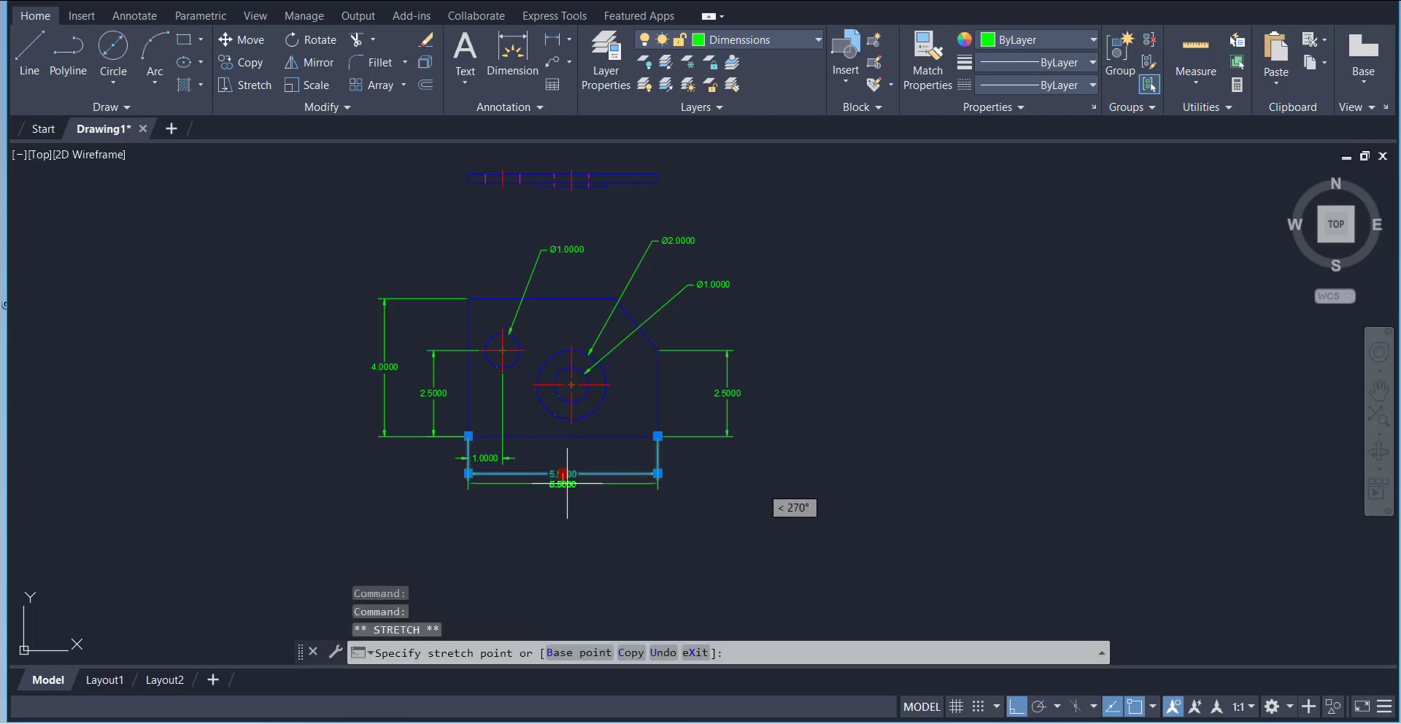
pyautogui.click(563, 540)
# Step: Dimension the boss center's horizontal distance from the plate's left edge, placing it between the small hole's location and overall width dimensions
pyautogui.click(503, 65)
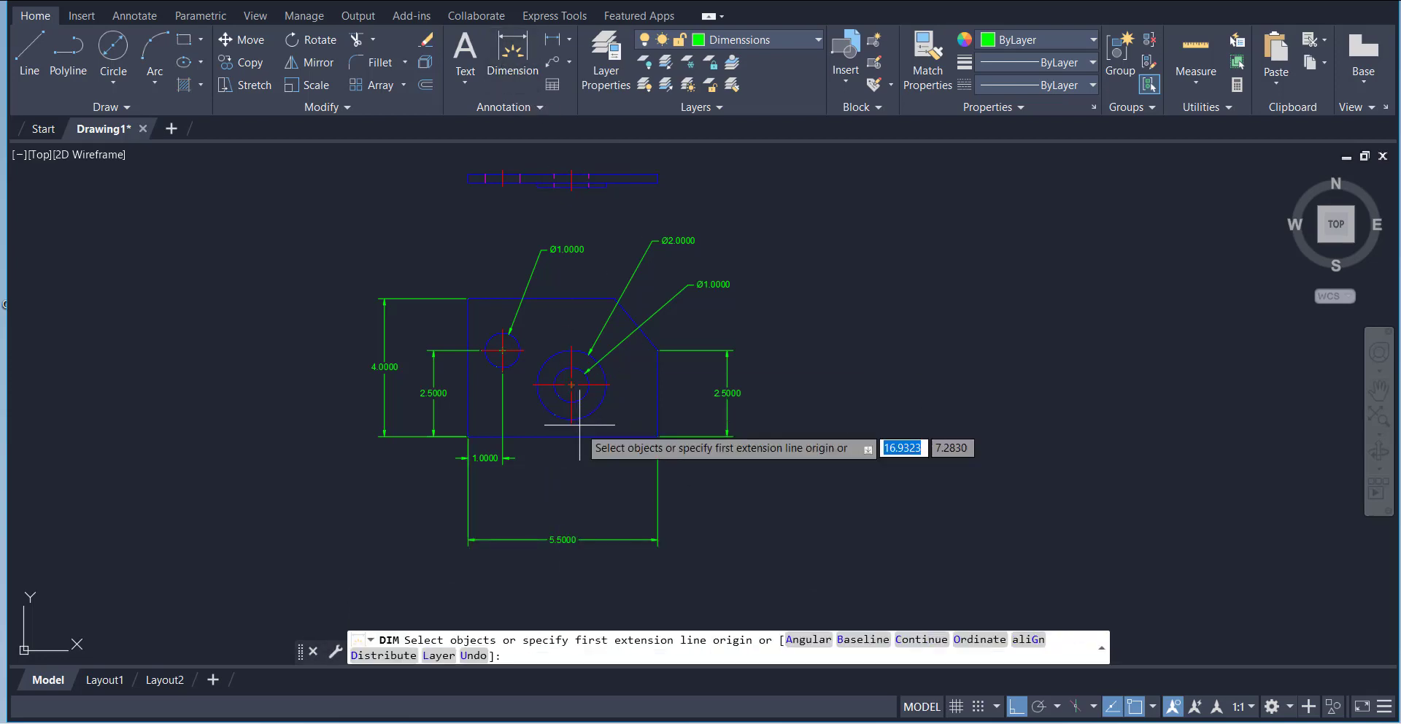
pyautogui.click(571, 422)
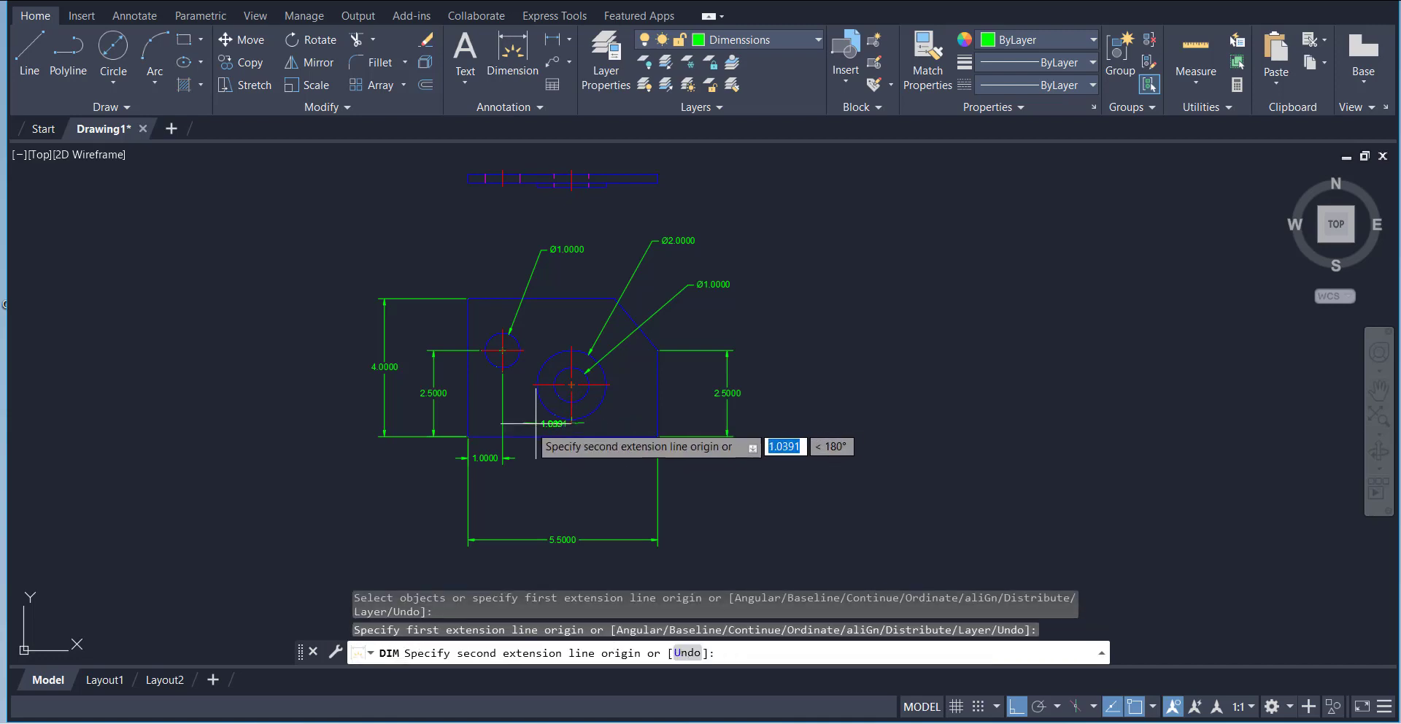
pyautogui.click(467, 437)
pyautogui.click(504, 499)
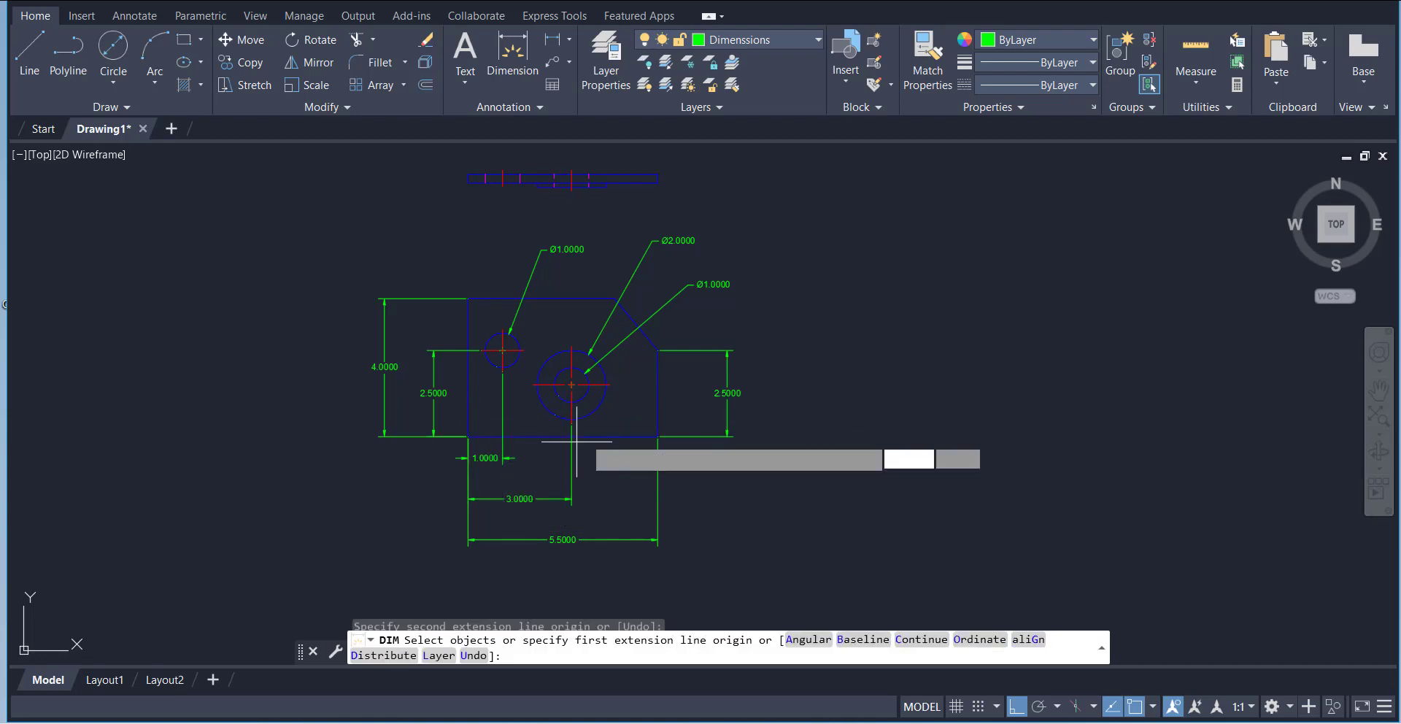
# Step: Dimension the boss center's height from the plate's lower-right corner, placing it between the plate and the right-side height dimension
pyautogui.click(513, 58)
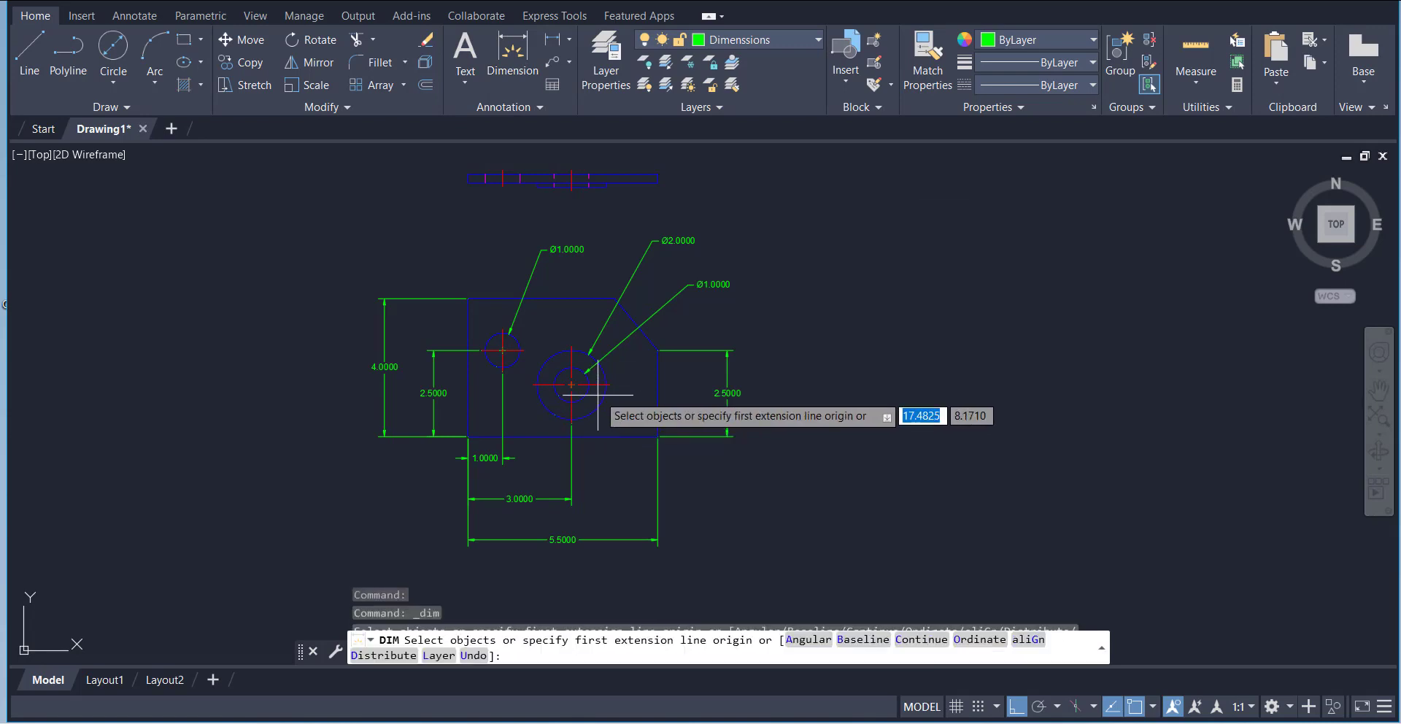
pyautogui.click(603, 387)
pyautogui.click(657, 436)
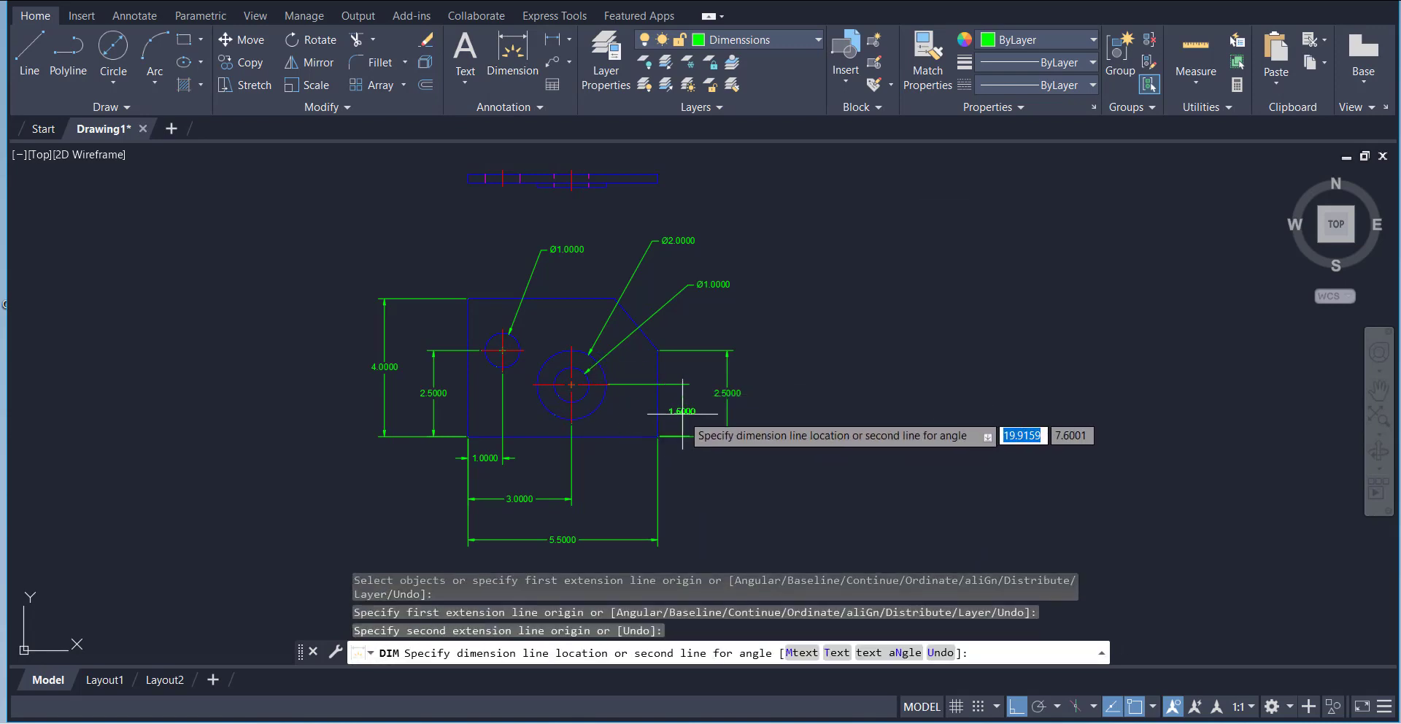
pyautogui.click(683, 423)
# Step: Dimension the plate's thickness at the left end of the upper view
pyautogui.click(535, 54)
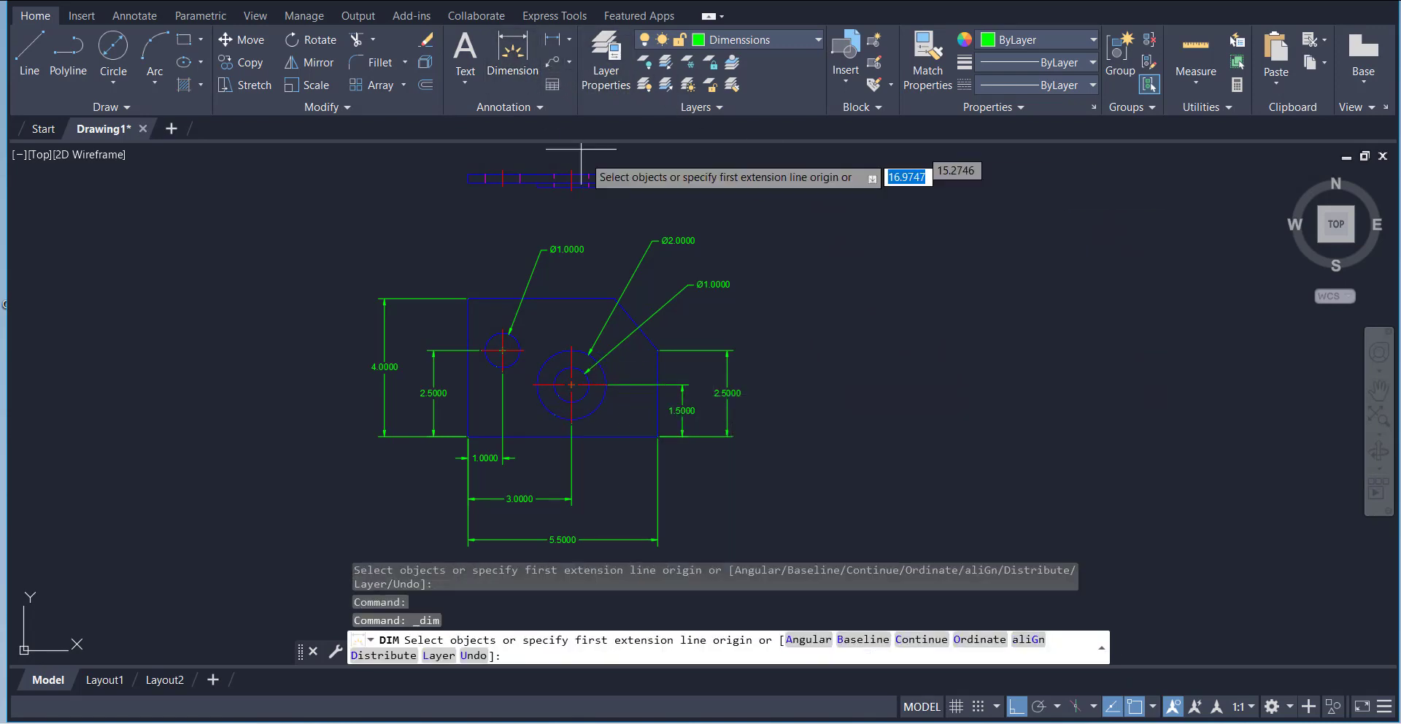
pyautogui.press('Return')
pyautogui.click(468, 174)
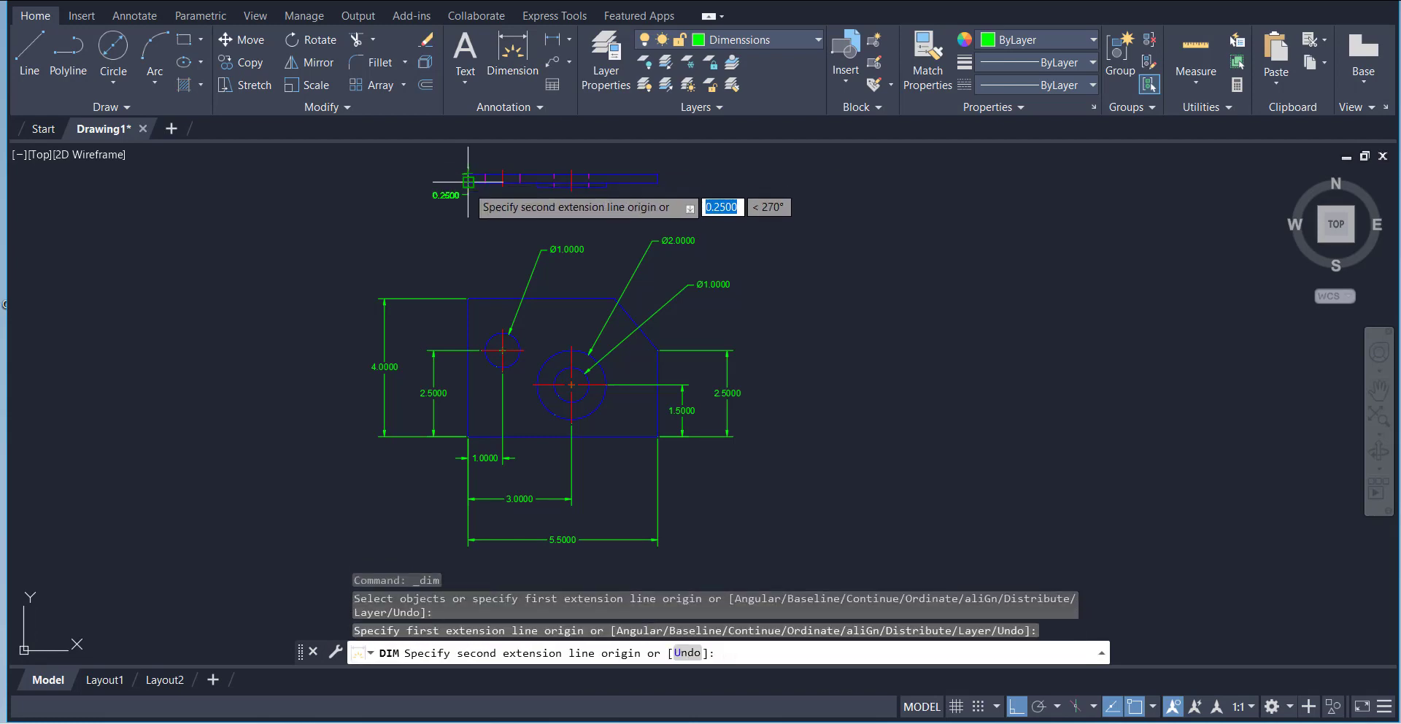
pyautogui.click(467, 184)
pyautogui.click(416, 179)
# Step: Dimension the combined thickness of plate and boss, placing it beyond the right end of the upper view
pyautogui.click(513, 53)
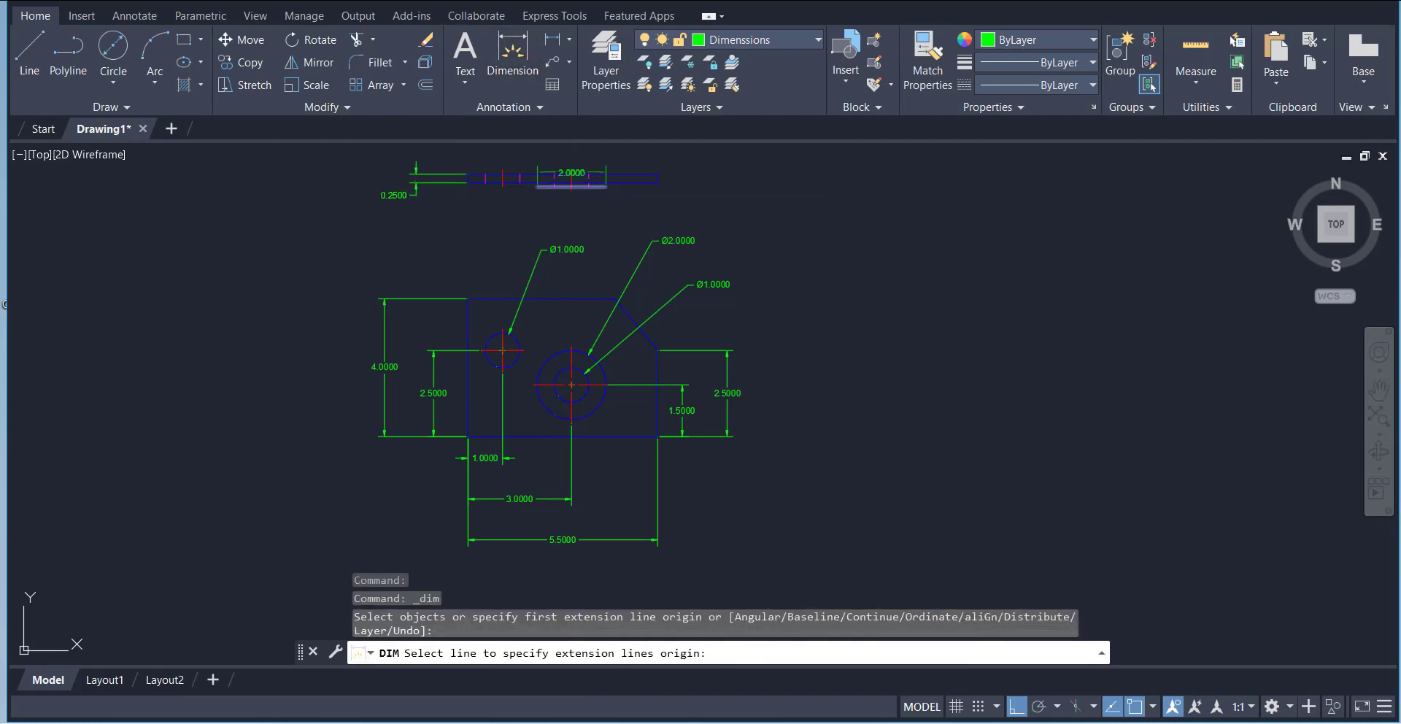
pyautogui.press('Return')
pyautogui.click(657, 174)
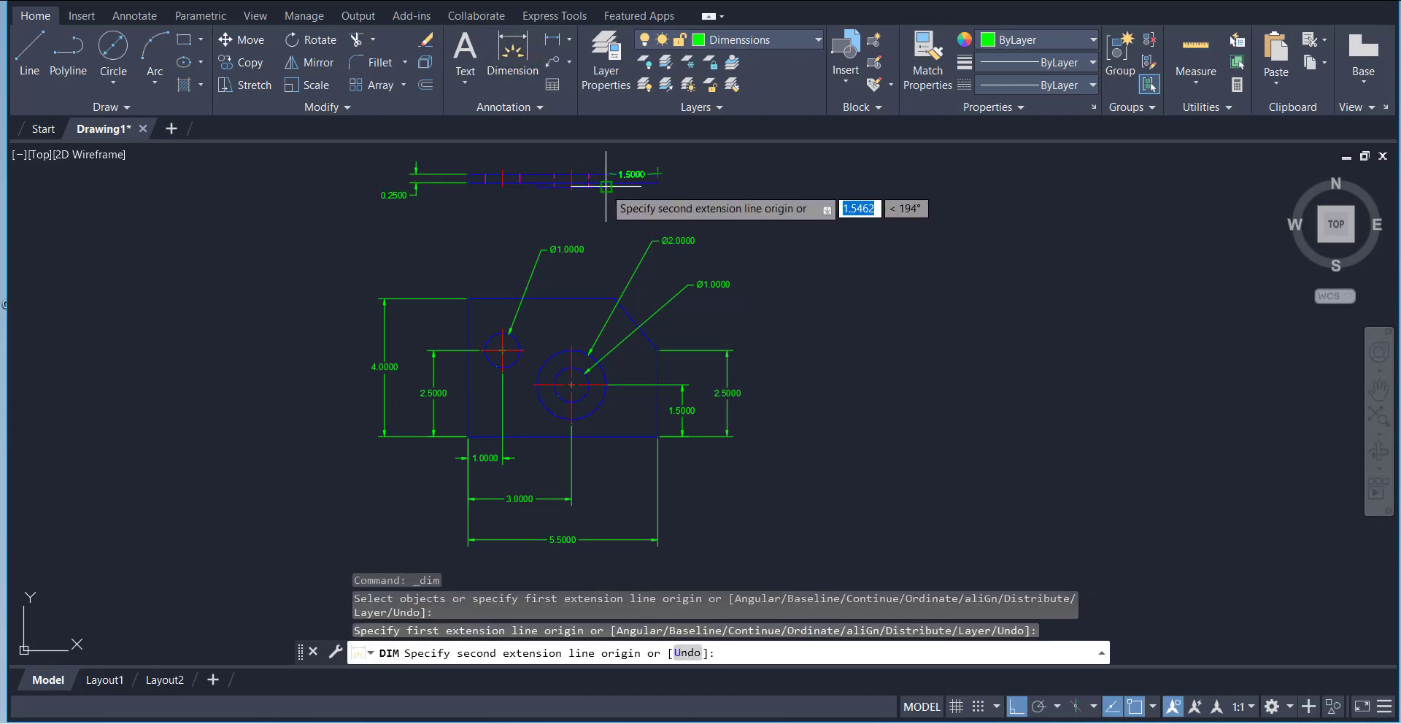
pyautogui.click(645, 183)
pyautogui.click(703, 194)
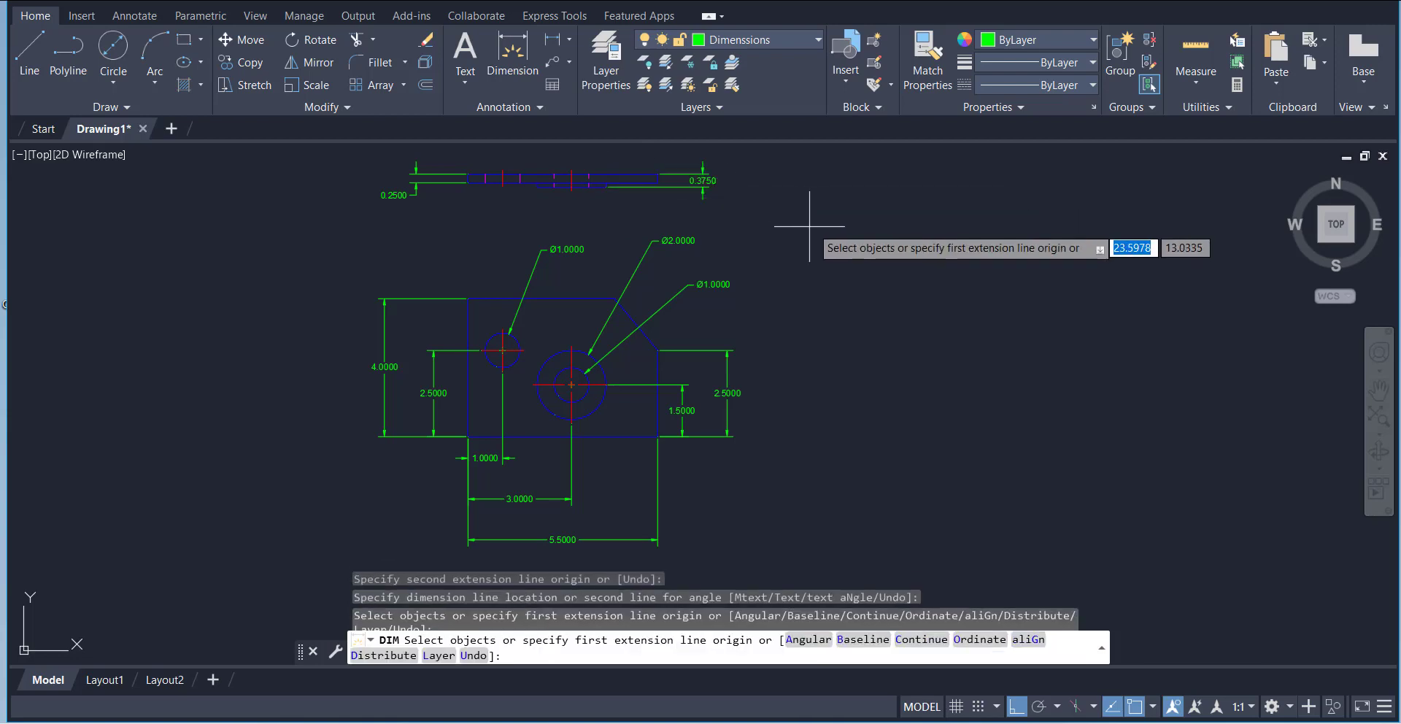
pyautogui.press('Escape')
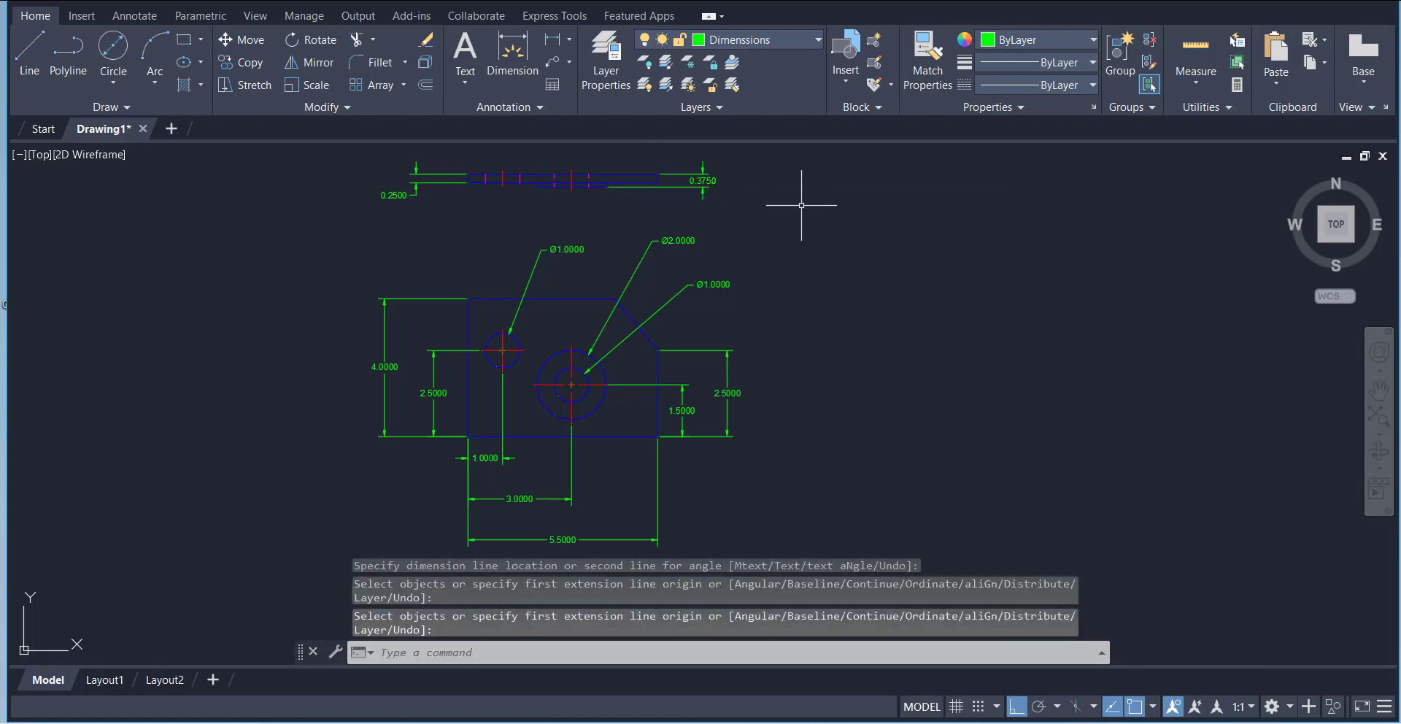